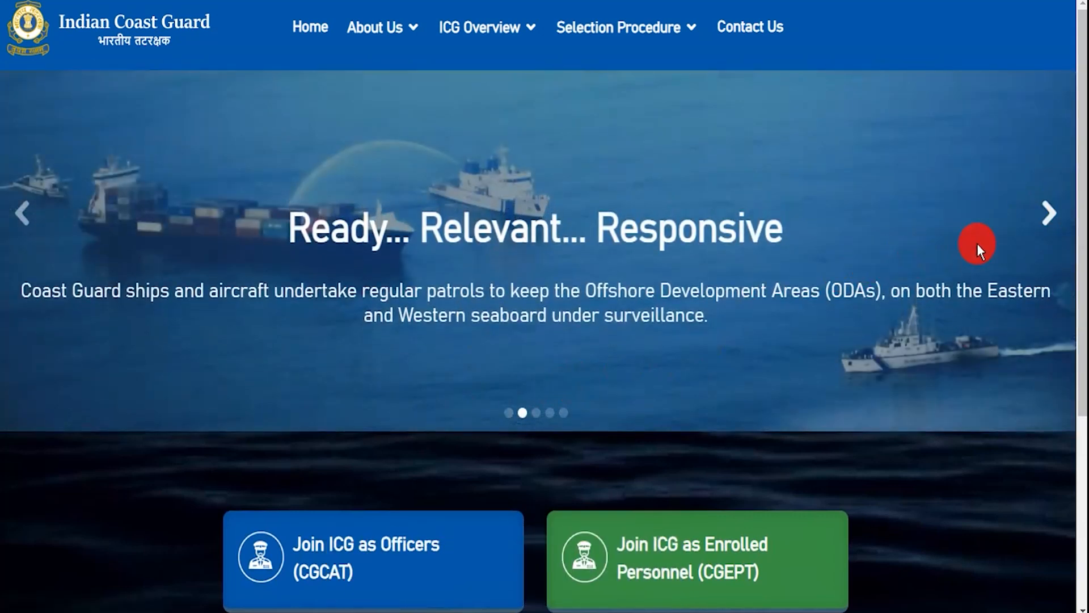
- Flip through the homepage slides and highlight the Navik GD Recruitment 2025 heading
left_click(1048, 232)
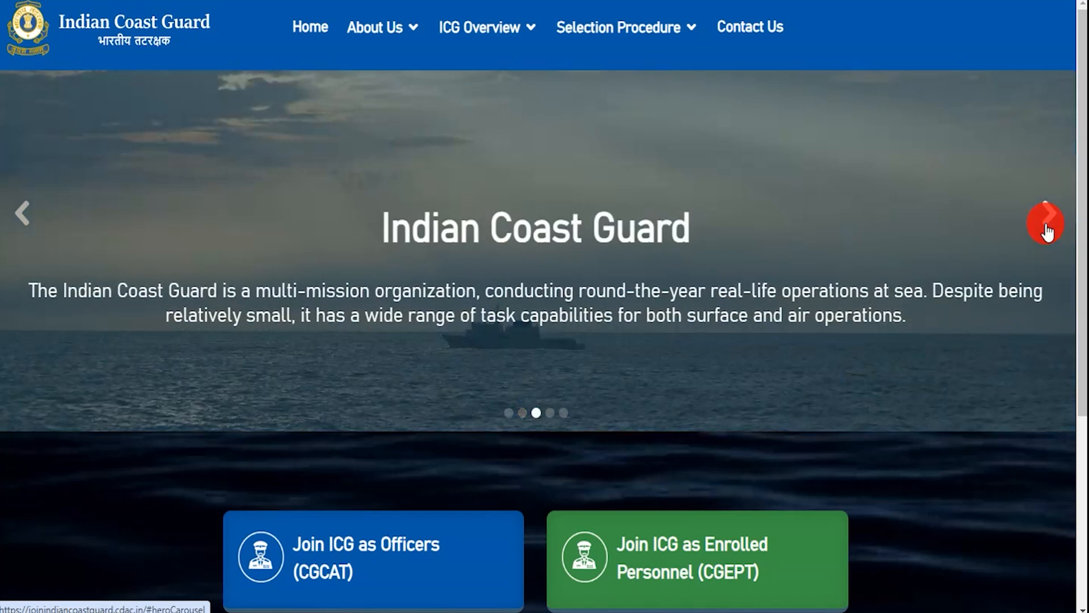
left_click(1047, 231)
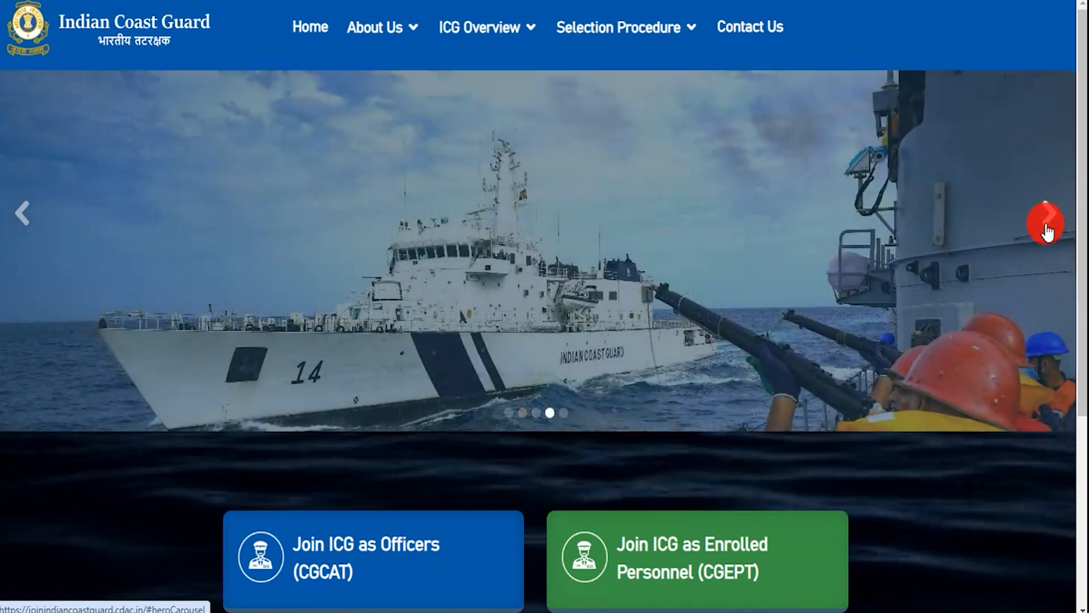
left_click(1050, 216)
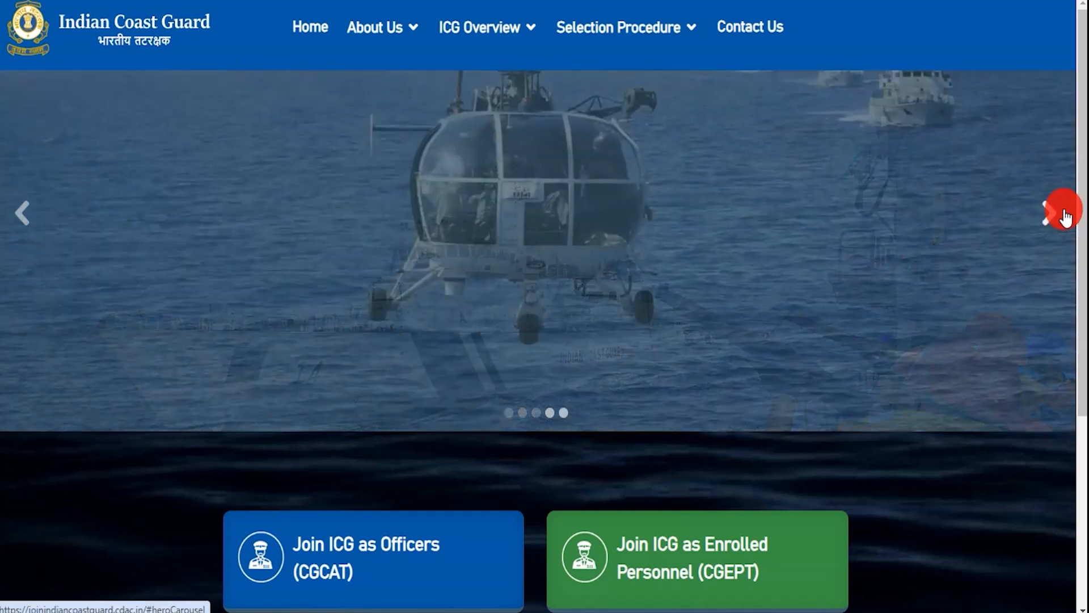
scroll(733, 386, "down", 5)
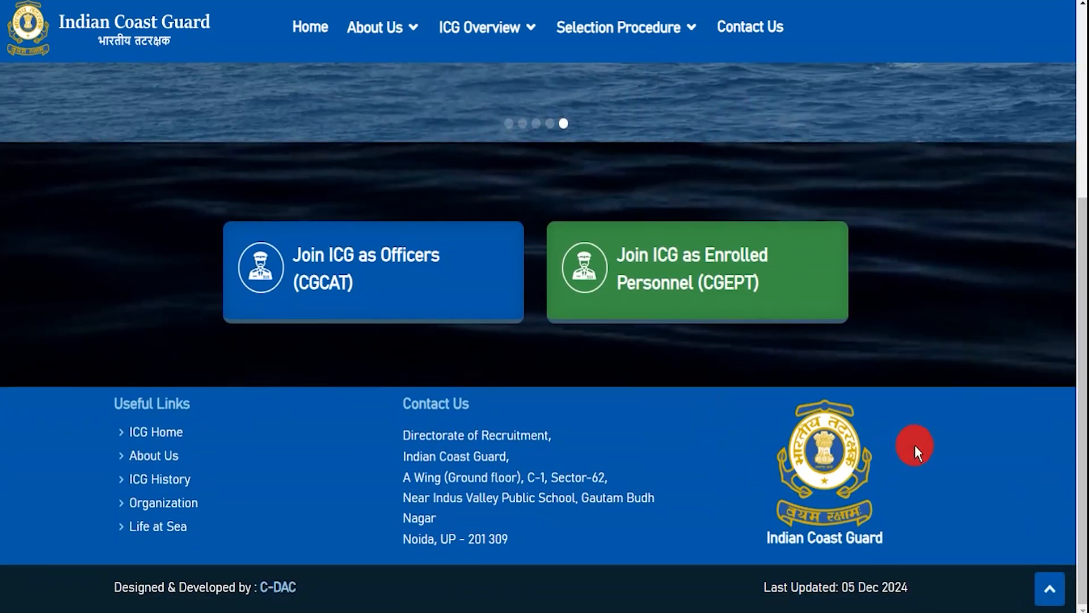
scroll(915, 445, "up", 5)
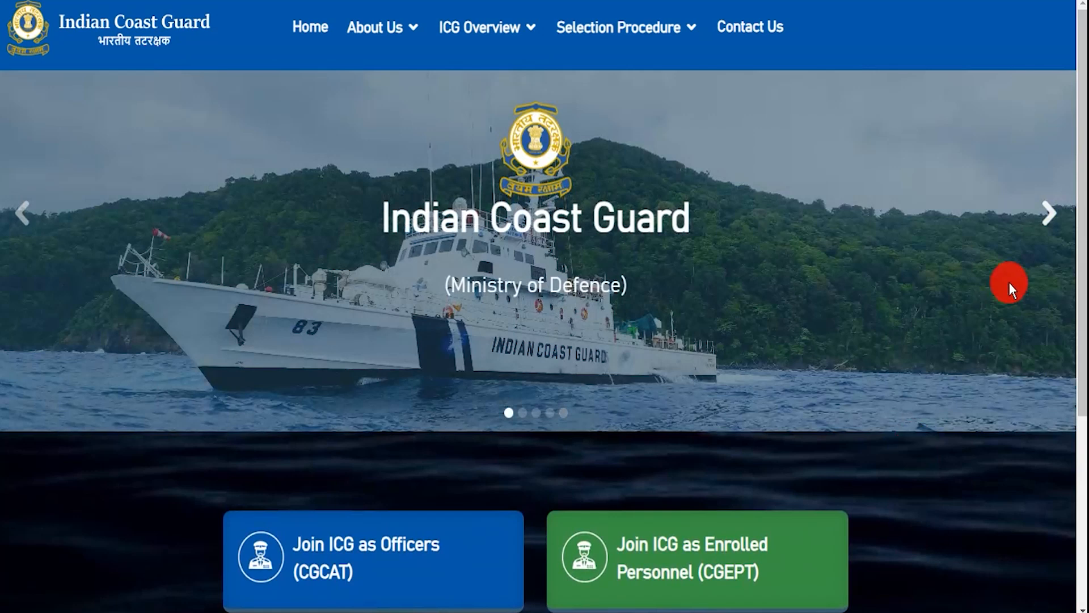
left_click(1043, 233)
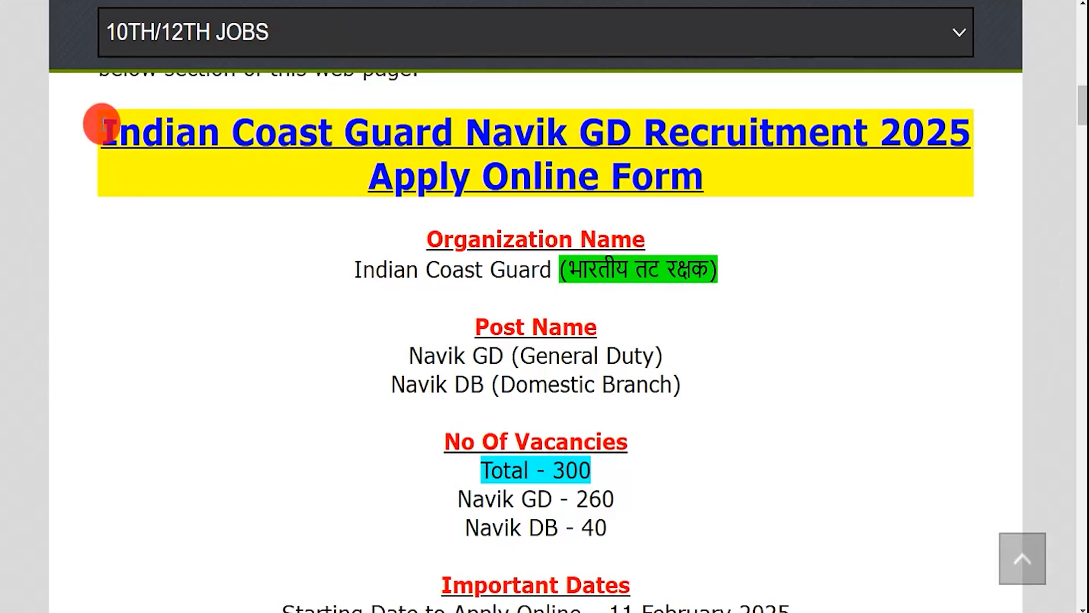
left_click_drag(104, 123, 679, 180)
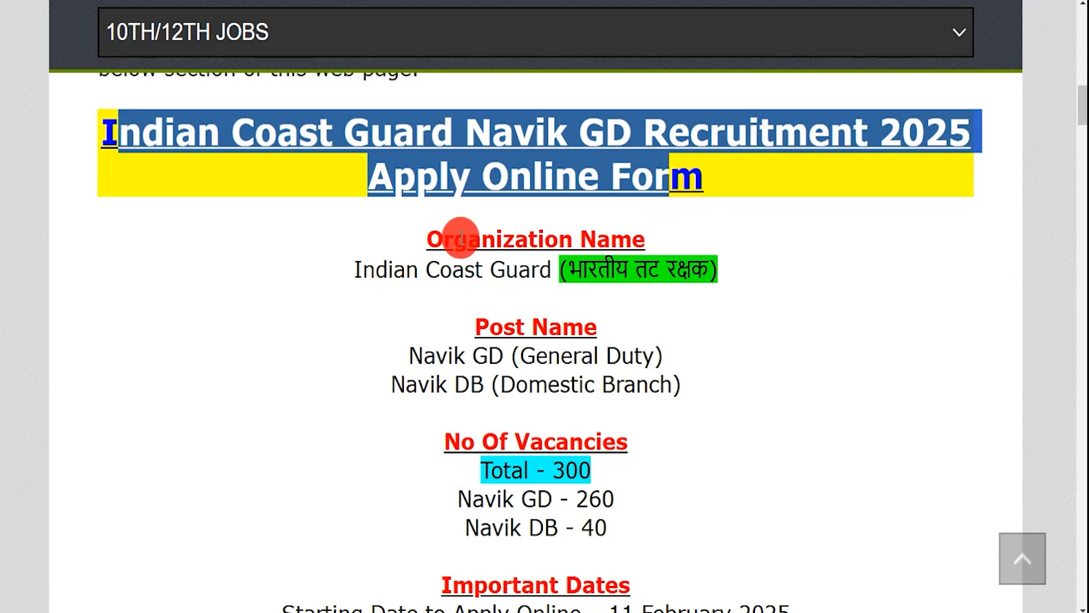
- Highlight the Indian Coast Guard name, Navik GD and Navik DB posts, and the 25 February 2025 last date
left_click_drag(362, 269, 709, 269)
left_click_drag(417, 357, 559, 358)
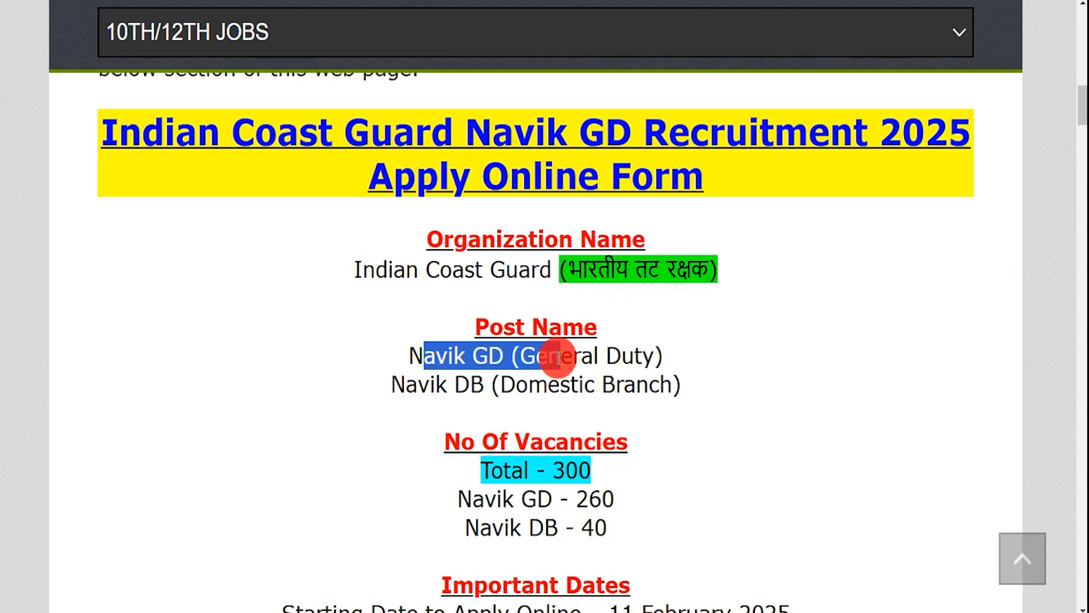
left_click_drag(406, 384, 644, 386)
left_click_drag(554, 471, 593, 475)
scroll(604, 434, "down", 2)
scroll(596, 397, "down", 3)
left_click_drag(610, 278, 795, 278)
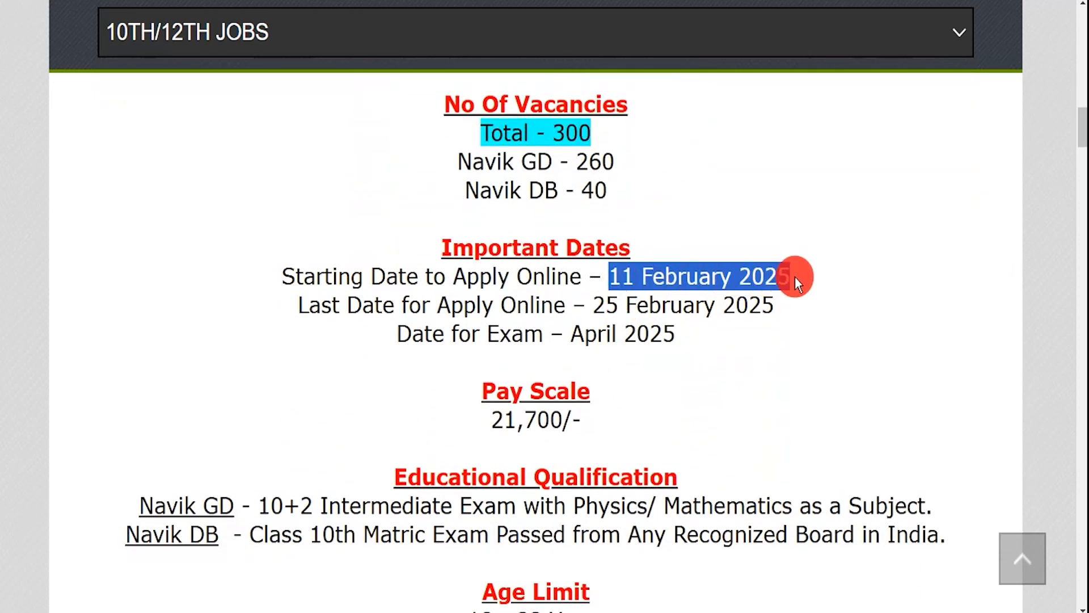
left_click_drag(594, 306, 776, 306)
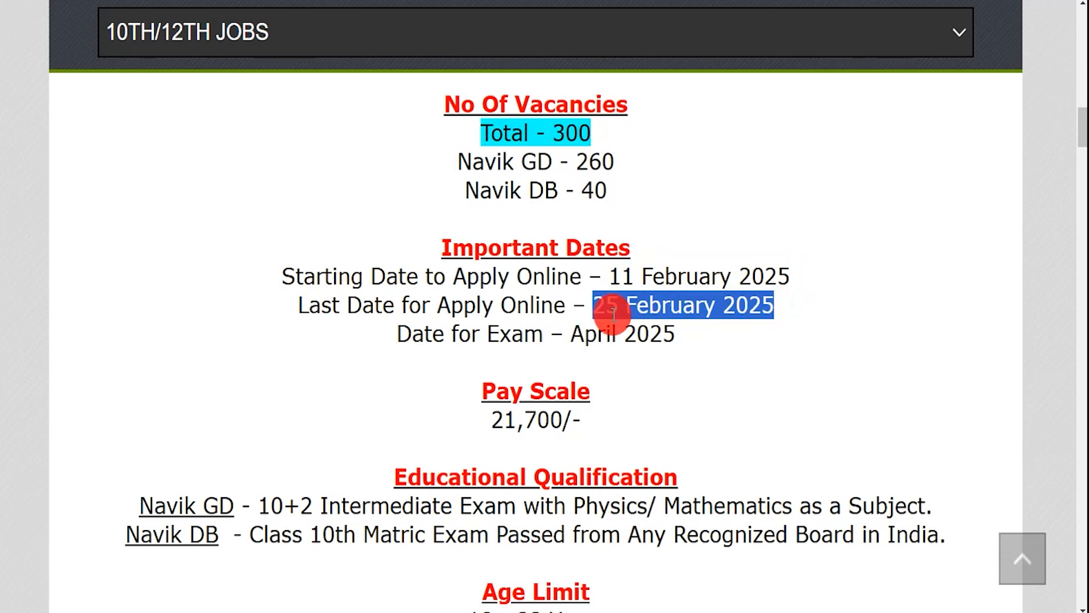
- Highlight the UR/OBC/EWS application fee and the Online apply mode
scroll(540, 330, "down", 4)
scroll(538, 334, "down", 4)
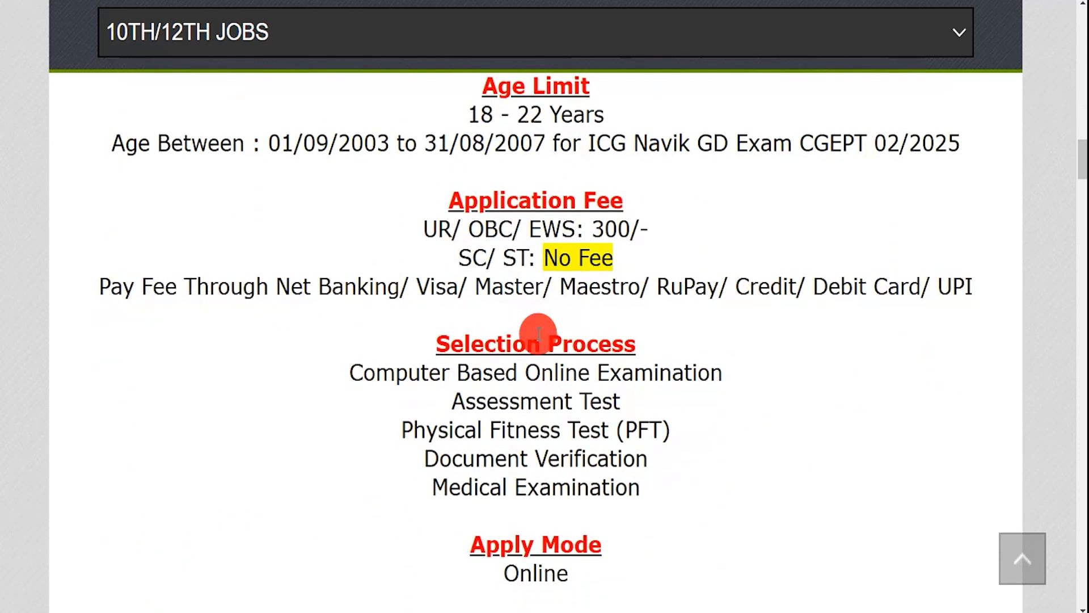
left_click_drag(438, 230, 653, 229)
left_click_drag(487, 259, 603, 258)
scroll(595, 368, "down", 3)
scroll(595, 371, "down", 3)
left_click_drag(496, 321, 580, 321)
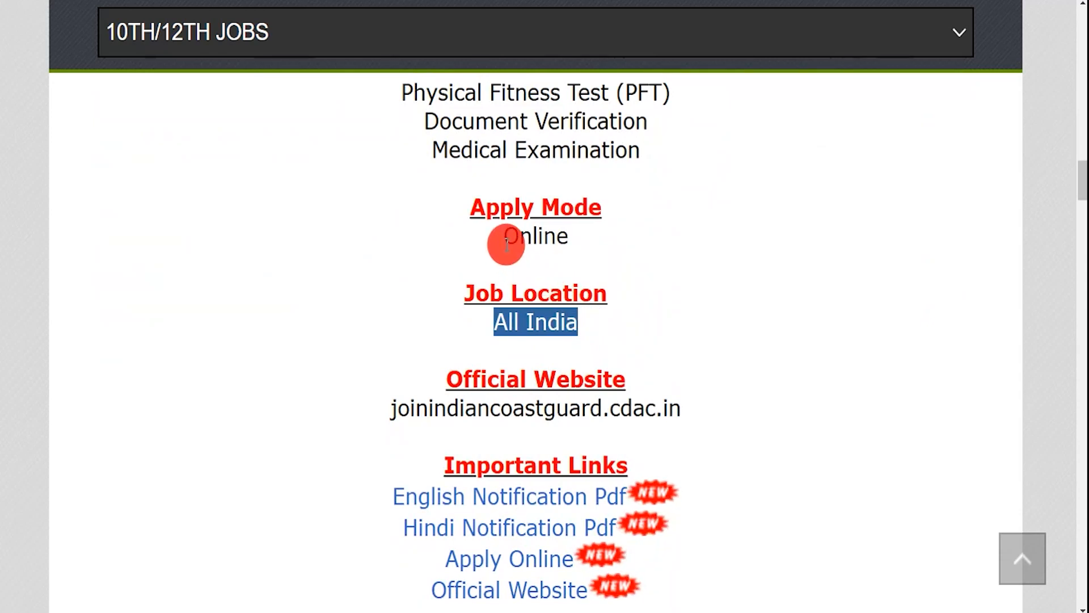
left_click_drag(505, 243, 569, 244)
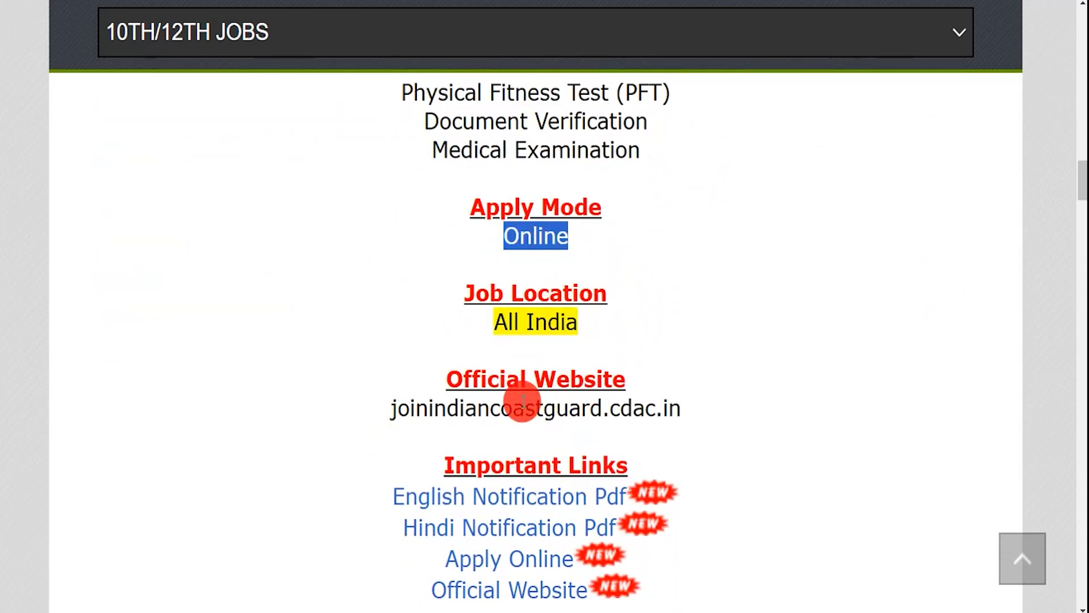
scroll(523, 400, "down", 1)
left_click_drag(454, 397, 613, 399)
- Open the English Notification Pdf, CGEPT02-2025adv.pdf, from Important Links
left_click(365, 432)
left_click_drag(381, 439, 453, 452)
left_click(388, 464)
left_click_drag(388, 464, 616, 456)
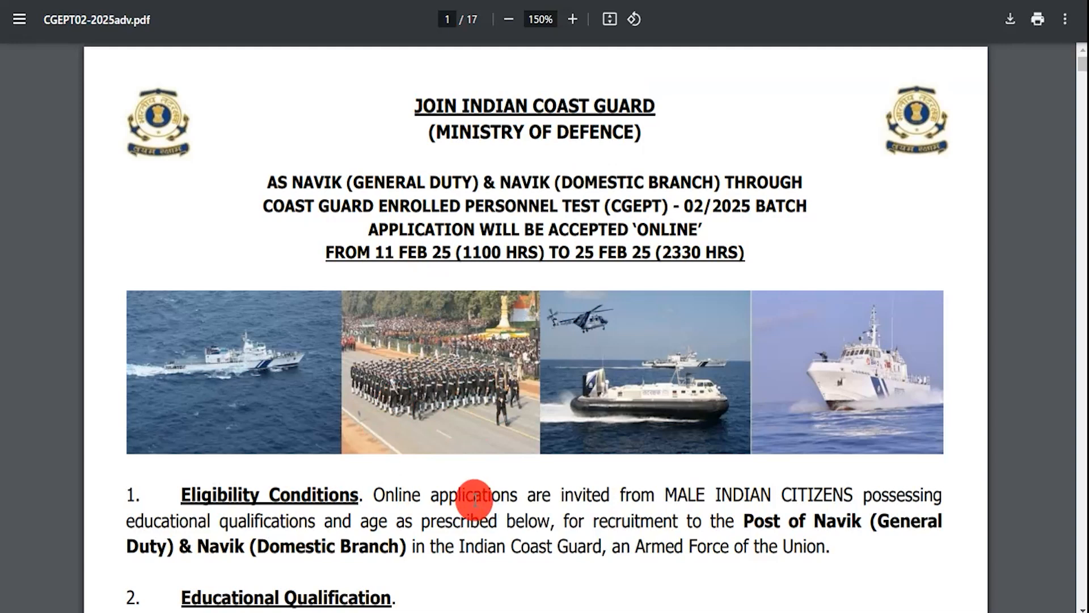
left_click_drag(372, 495, 550, 496)
scroll(548, 488, "down", 3)
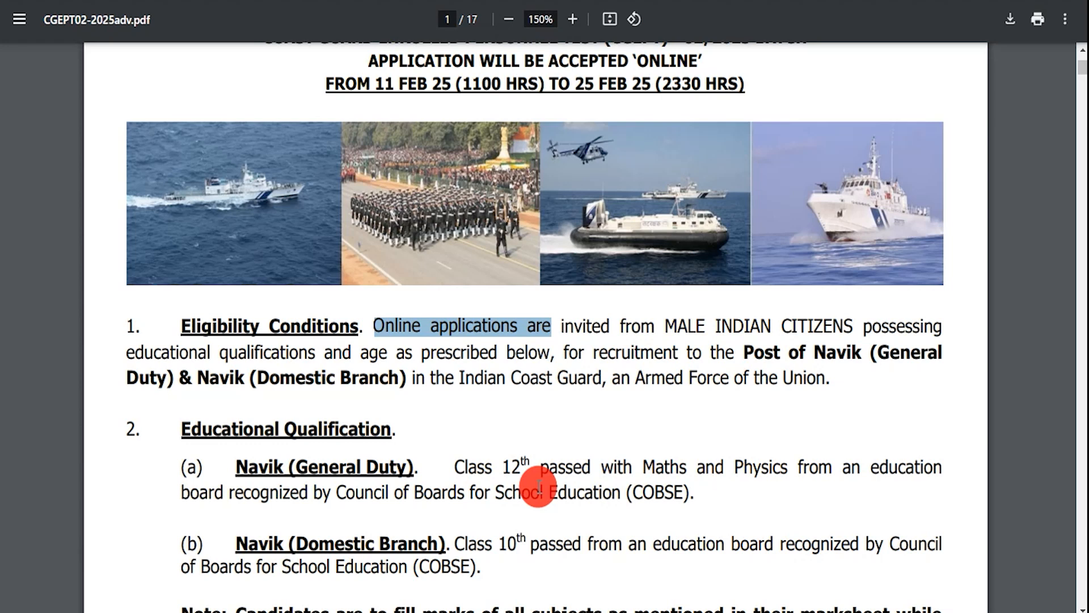
left_click_drag(249, 466, 405, 475)
left_click_drag(261, 547, 391, 548)
scroll(522, 458, "down", 6)
left_click_drag(478, 117, 518, 126)
left_click_drag(480, 195, 520, 194)
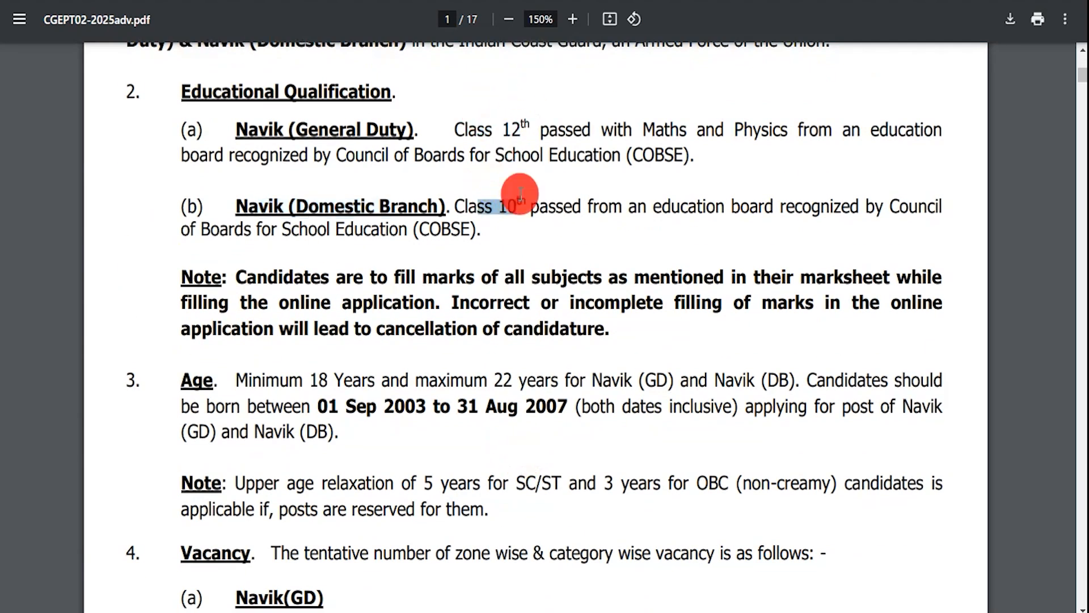
left_click(390, 129)
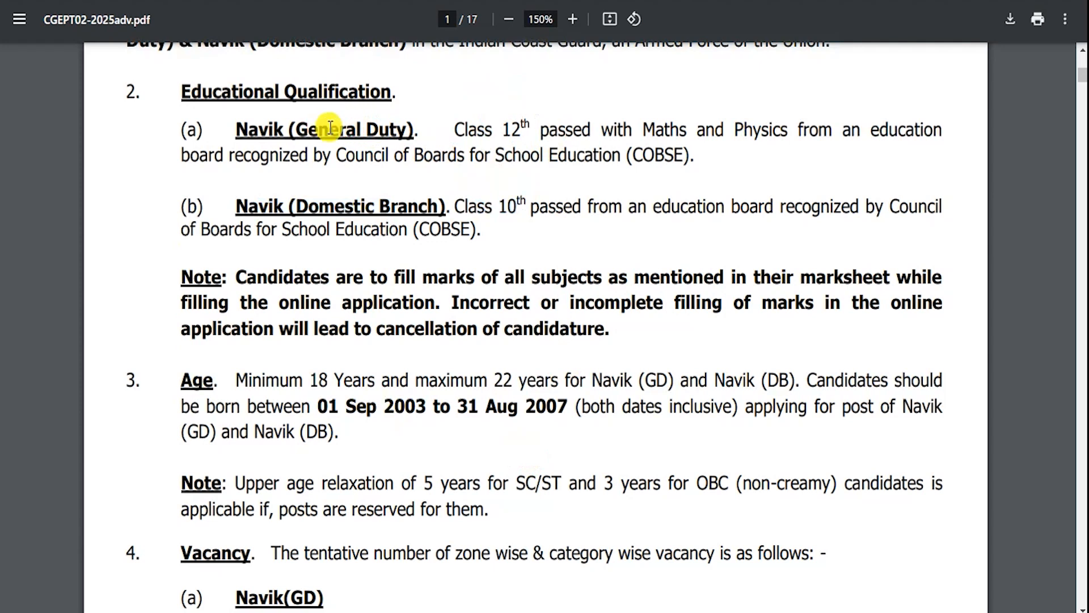
left_click_drag(468, 130, 533, 125)
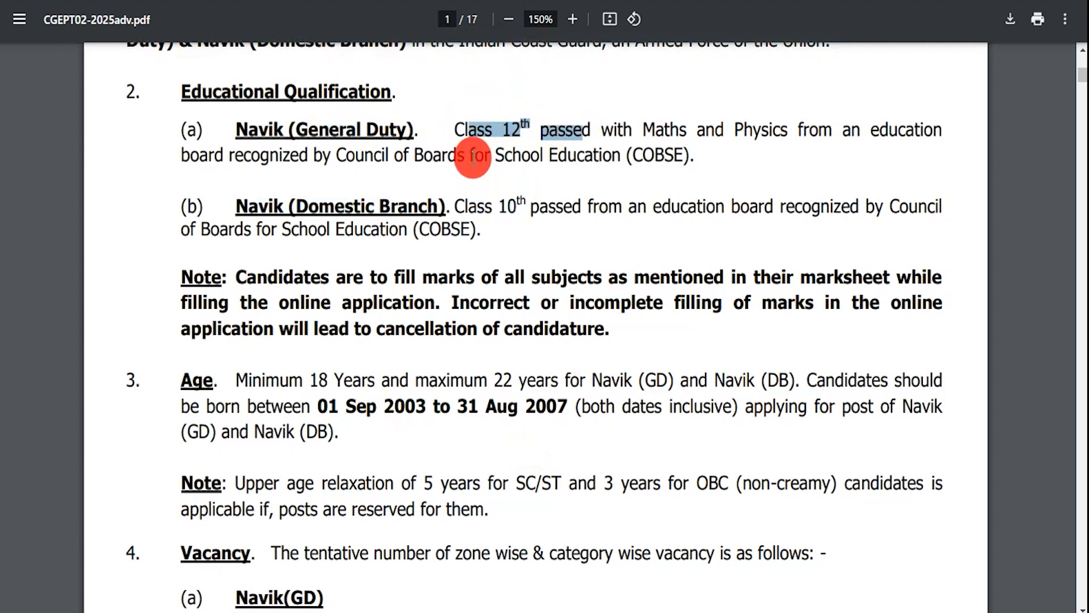
left_click(295, 208)
left_click_drag(295, 207, 580, 214)
scroll(527, 391, "down", 9)
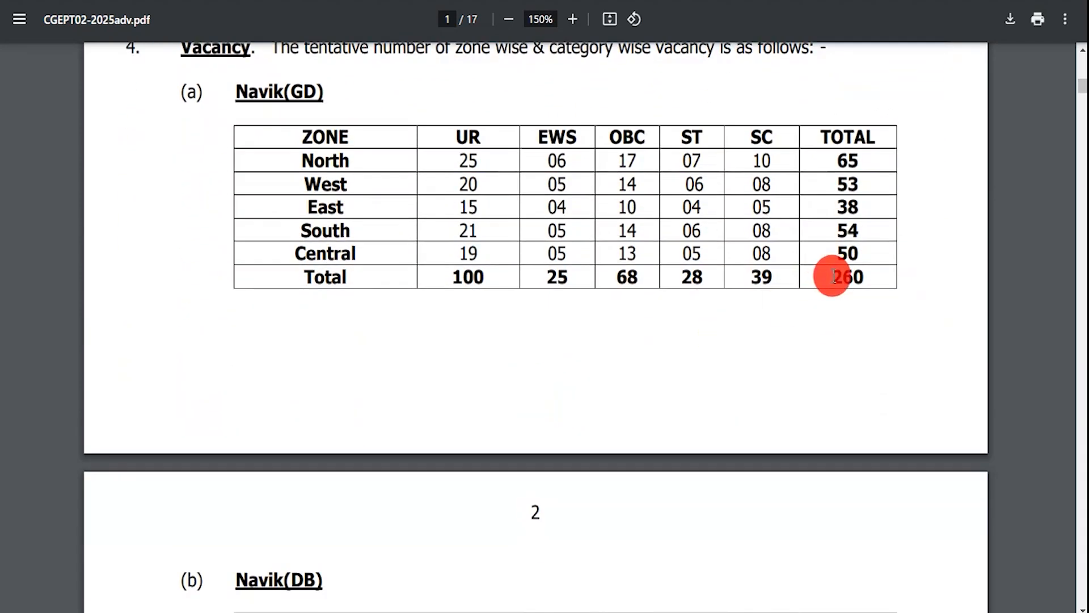
scroll(697, 324, "down", 5)
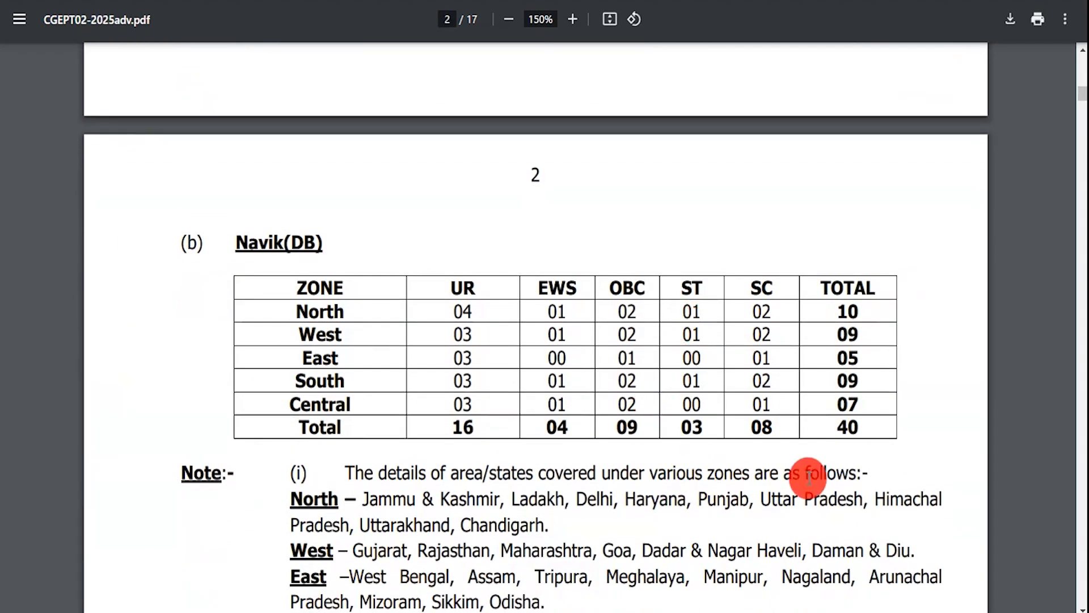
double_click(851, 428)
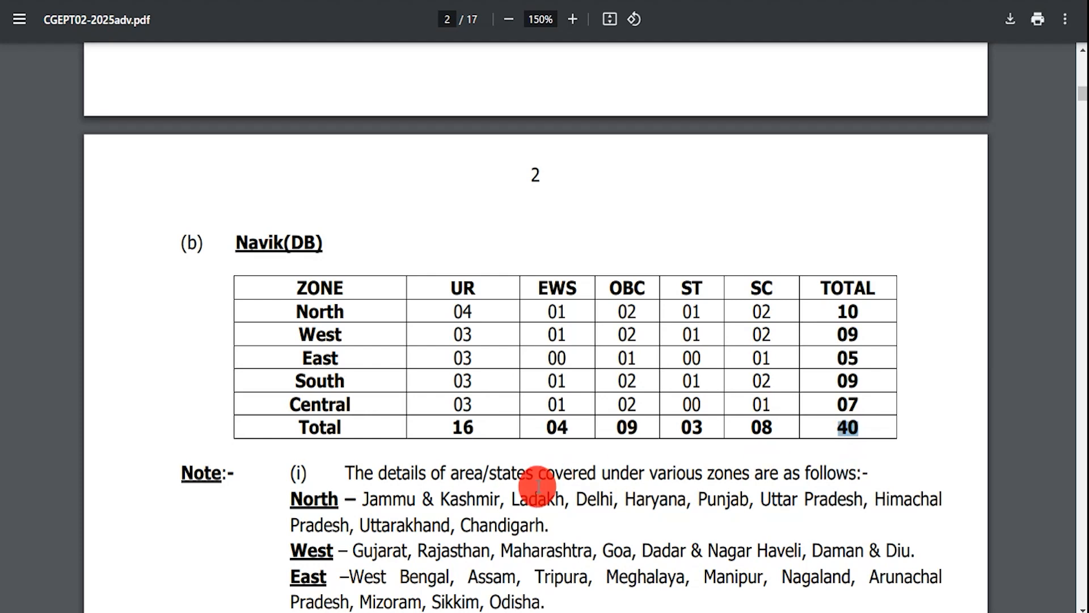
scroll(477, 486, "down", 5)
scroll(479, 386, "down", 10)
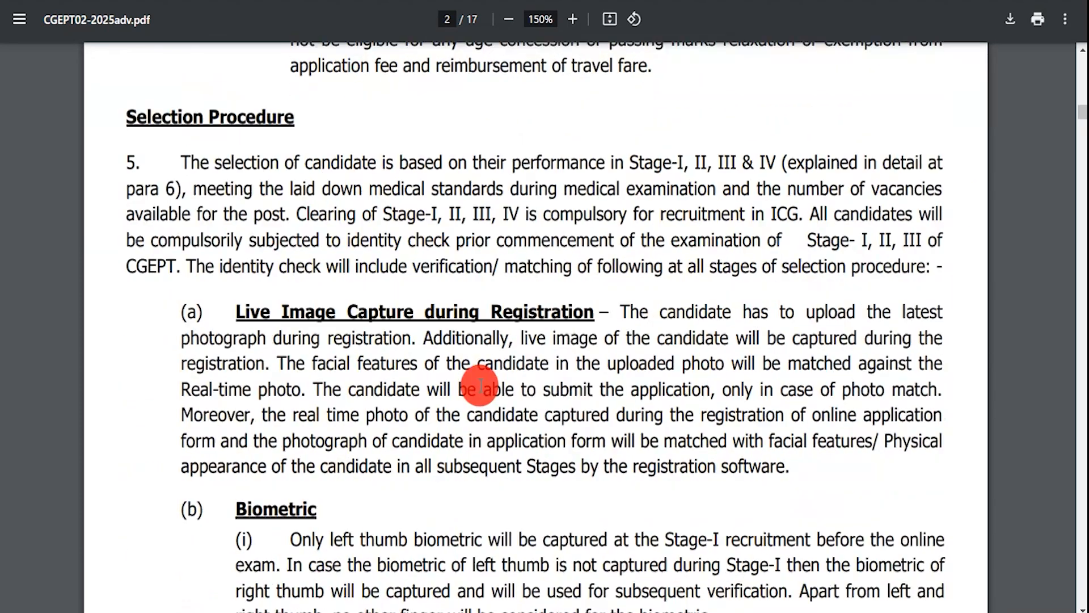
scroll(479, 385, "up", 3)
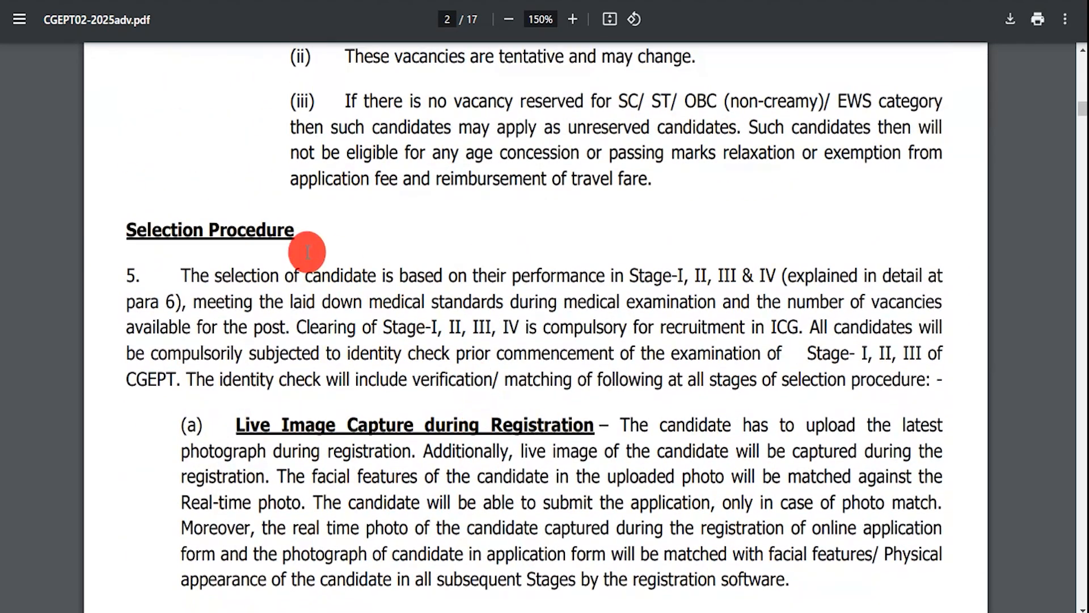
left_click_drag(139, 229, 225, 229)
scroll(416, 335, "down", 12)
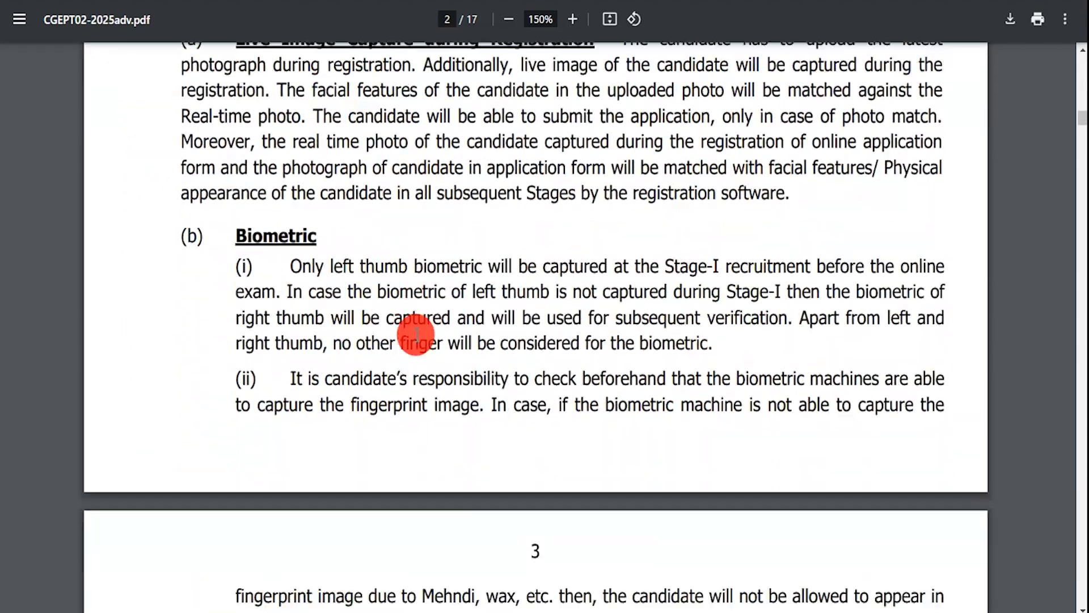
scroll(416, 335, "down", 17)
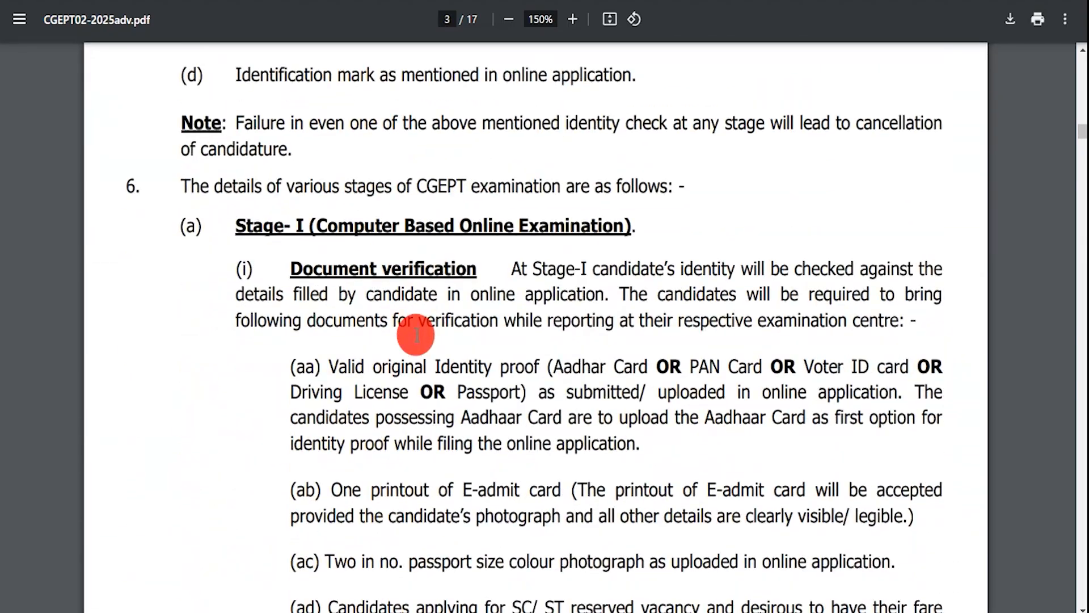
key("Home")
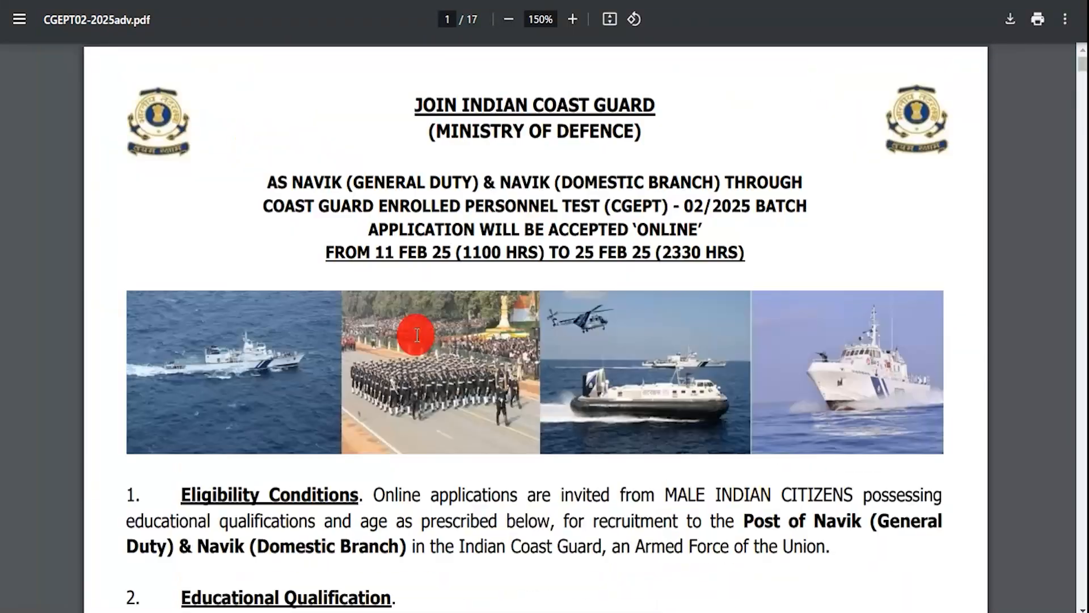
scroll(417, 336, "down", 5)
scroll(417, 337, "up", 4)
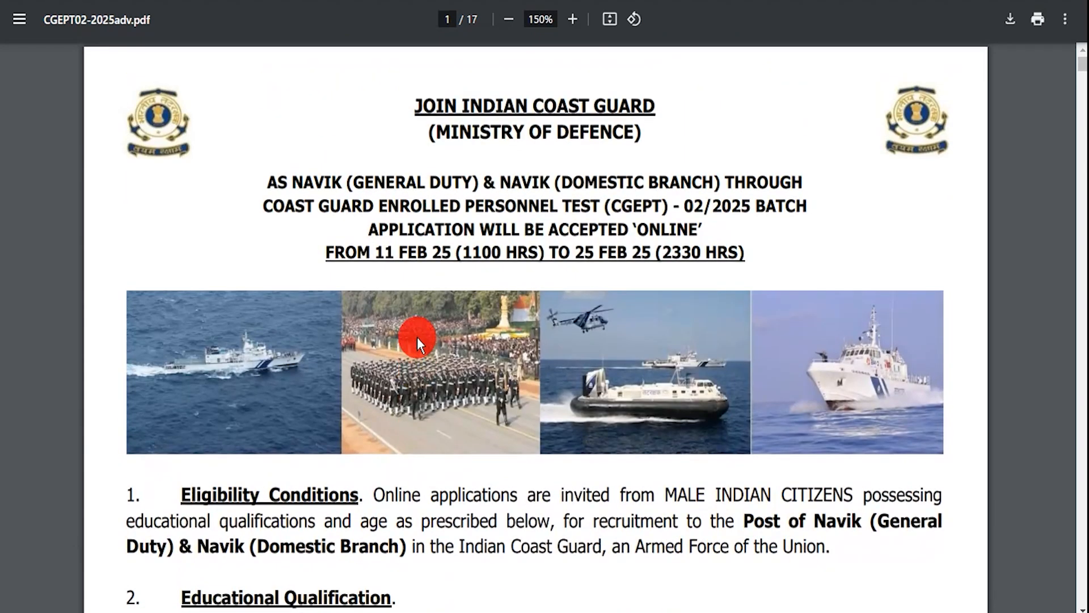
left_click_drag(278, 183, 696, 250)
left_click(691, 248)
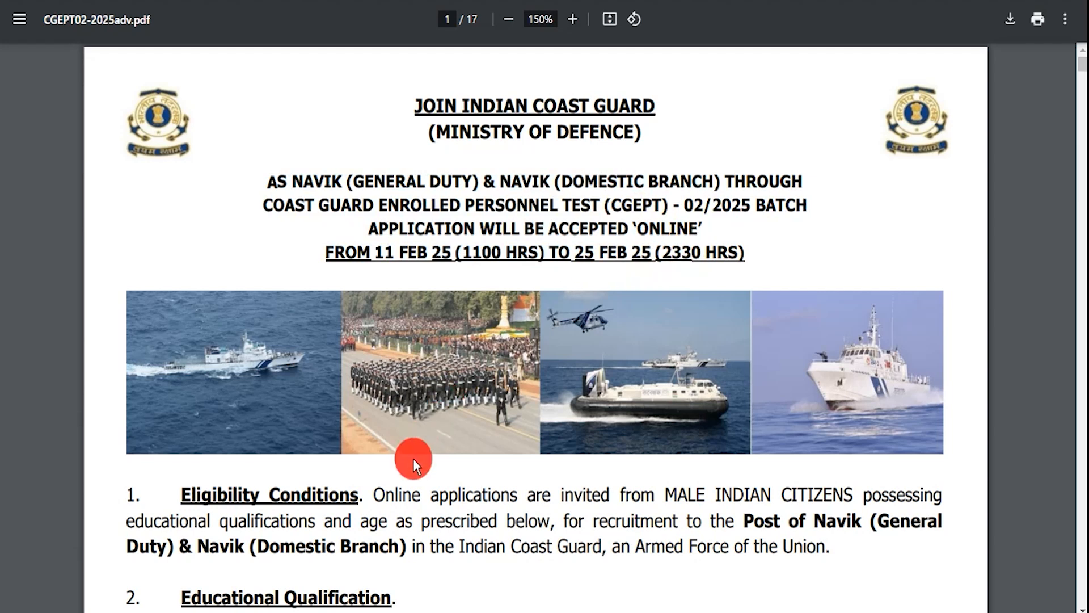
scroll(414, 455, "down", 3)
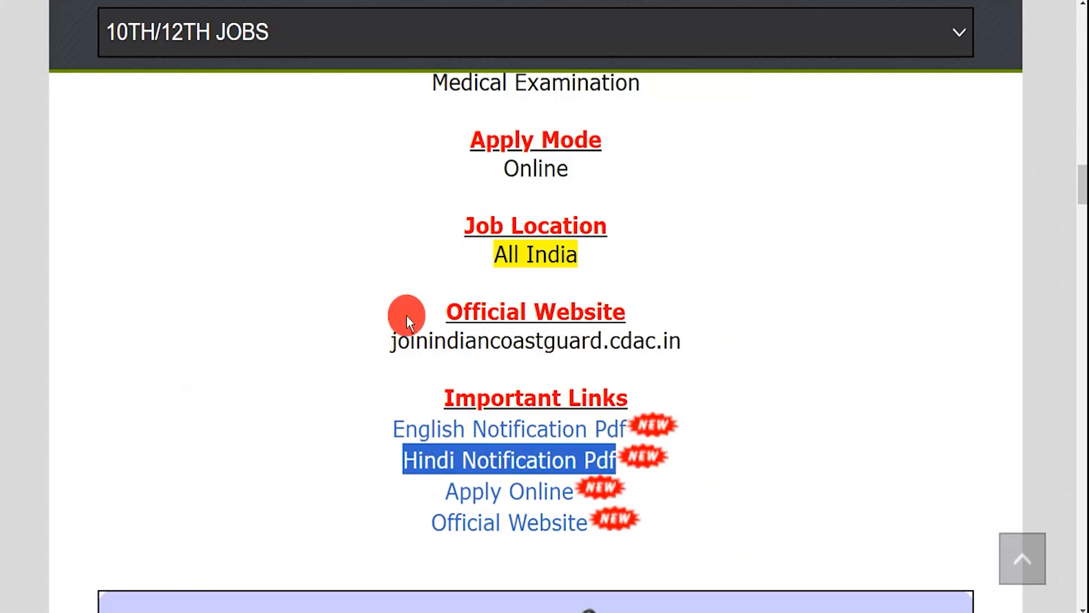
- Open the CGEPT-02/2025 sign-in page via Apply Online, try its fields, then go to Create Account
left_click_drag(444, 495, 574, 499)
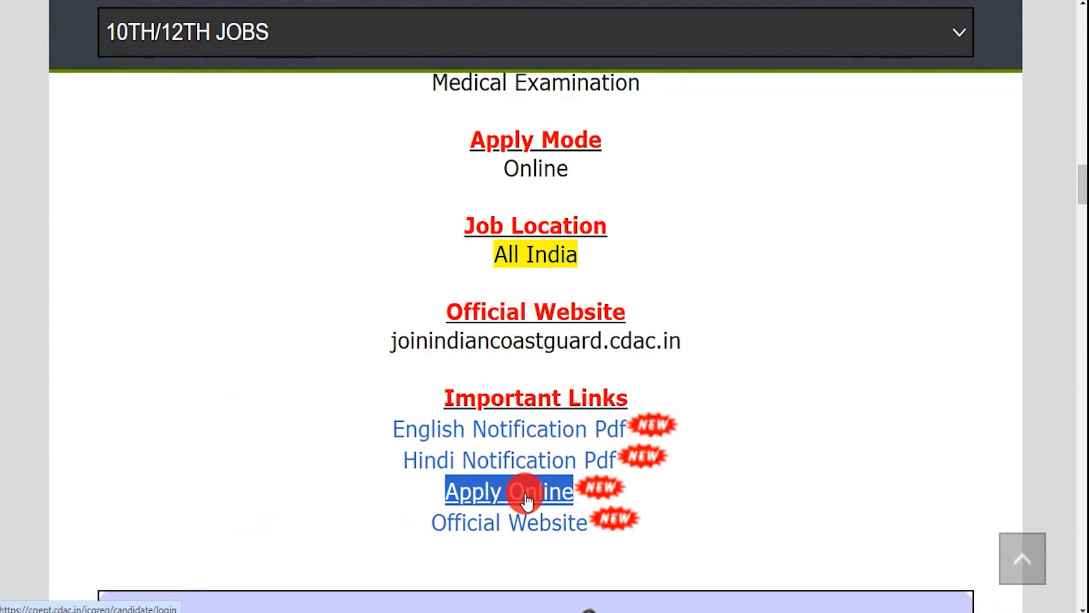
key("ctrl+Tab")
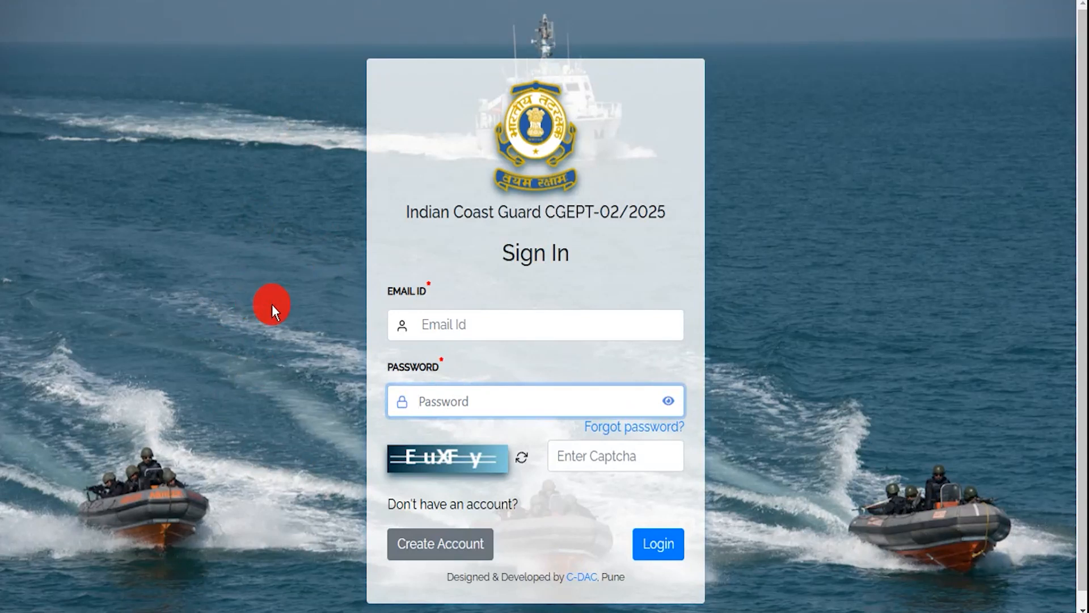
left_click(450, 322)
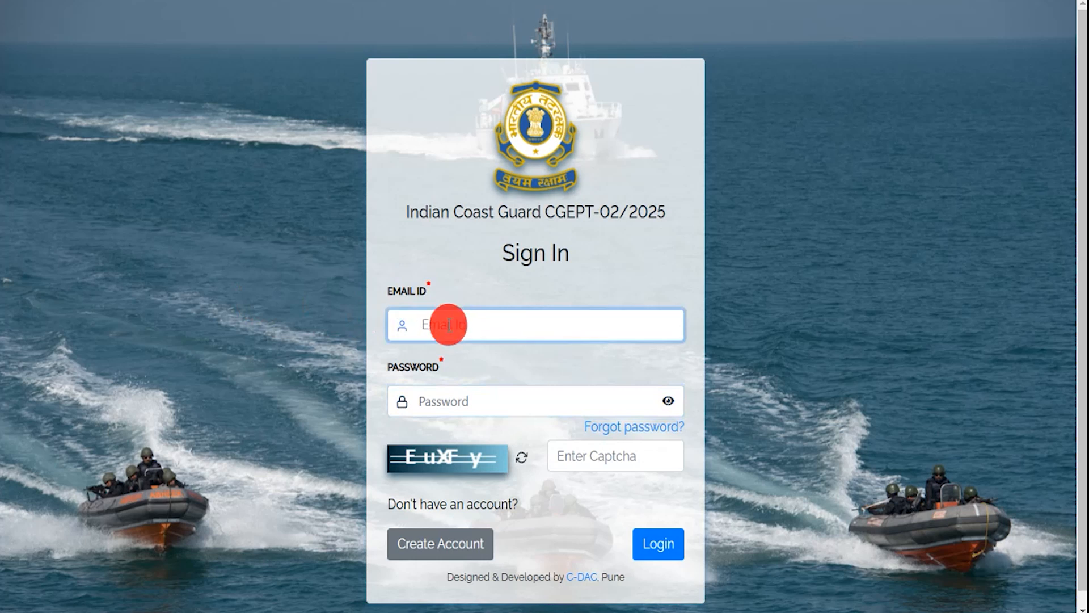
left_click(438, 396)
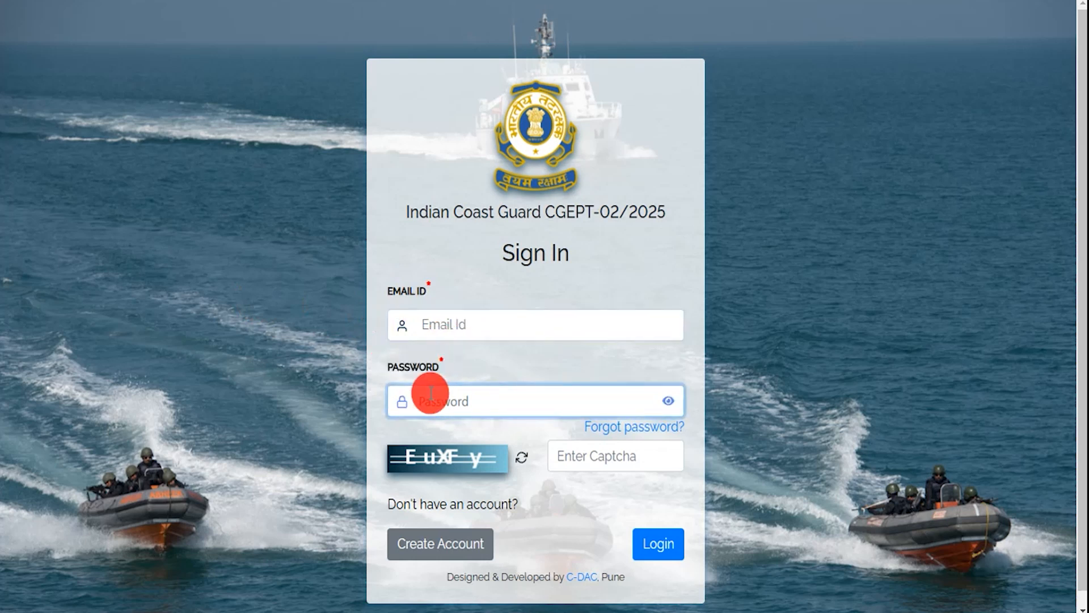
left_click(445, 457)
left_click(576, 461)
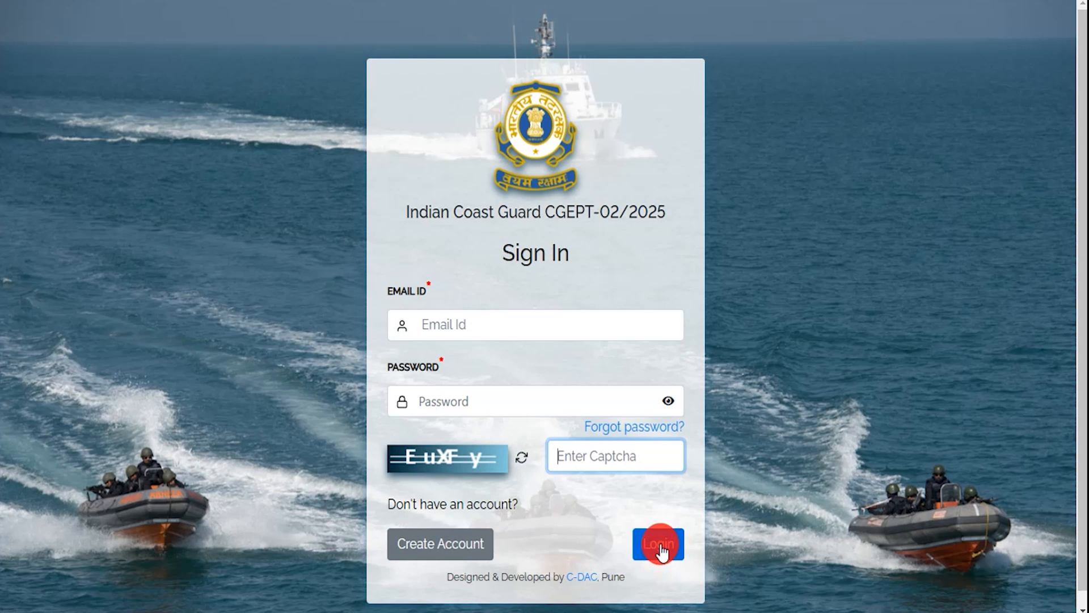
scroll(662, 551, "down", 1)
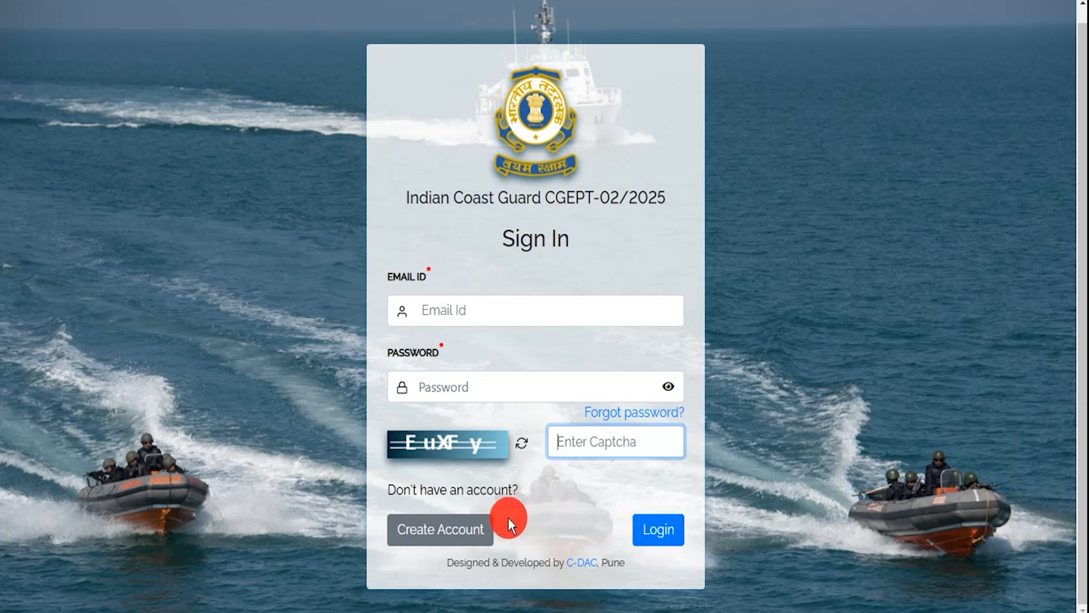
left_click(455, 529)
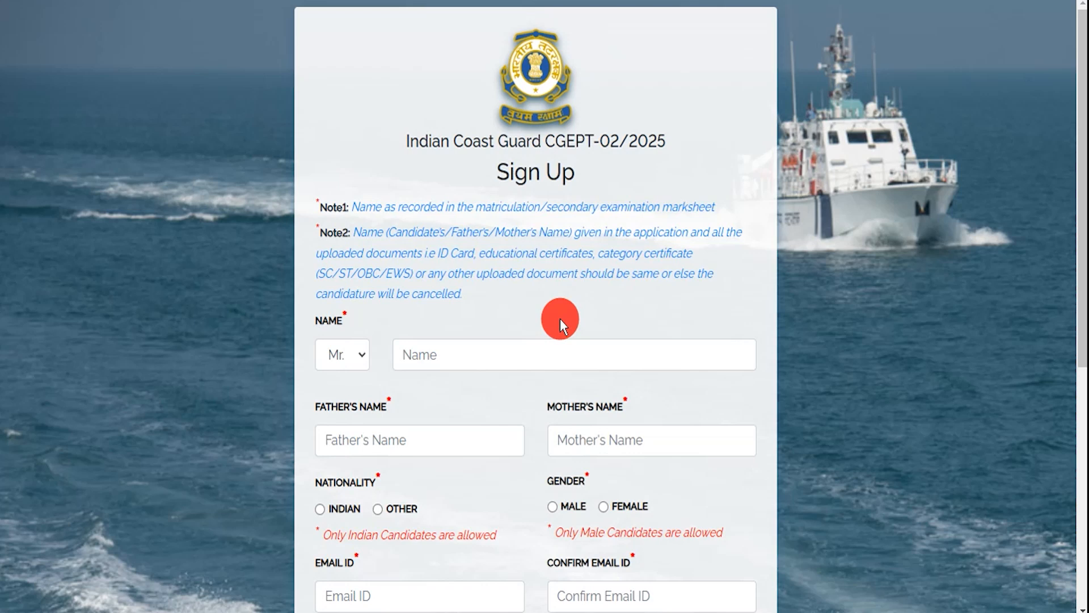
- Choose Mr., enter the candidate's, father's and mother's names, and set Indian nationality and male gender
left_click(363, 359)
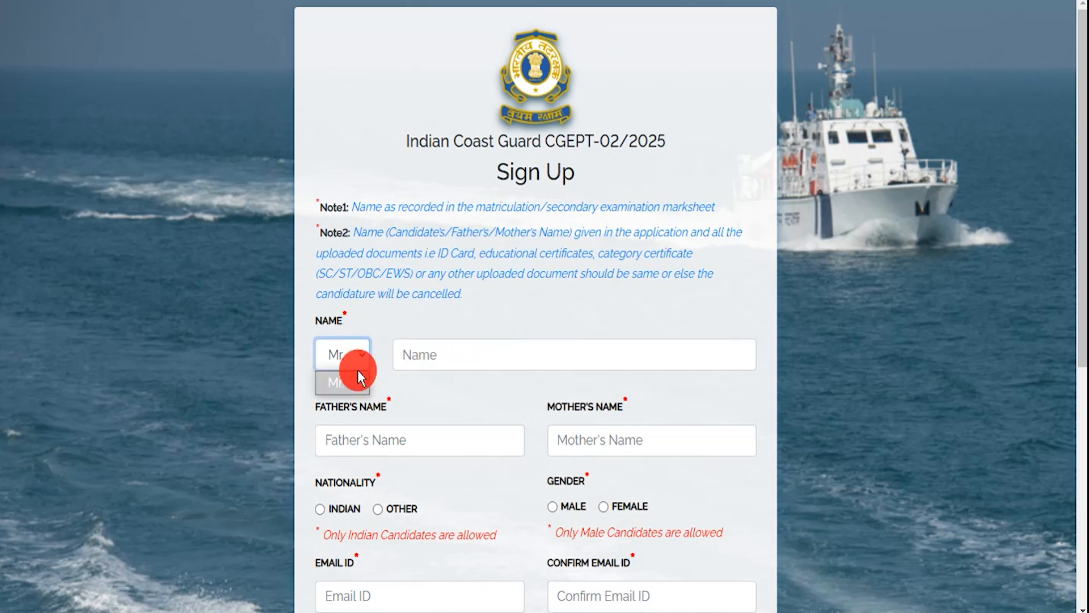
left_click(451, 349)
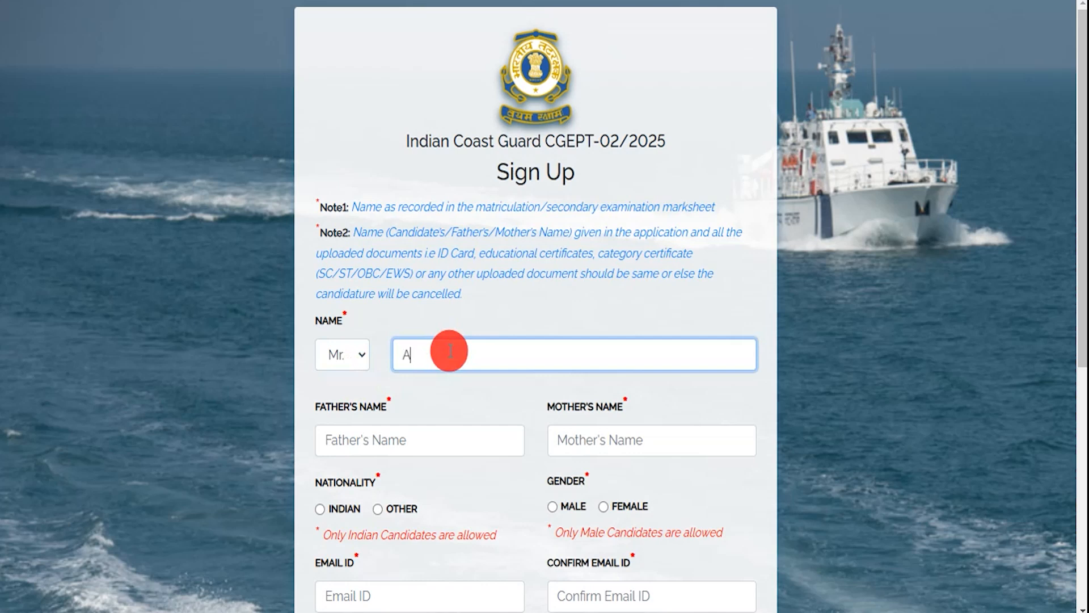
left_click_drag(332, 405, 377, 407)
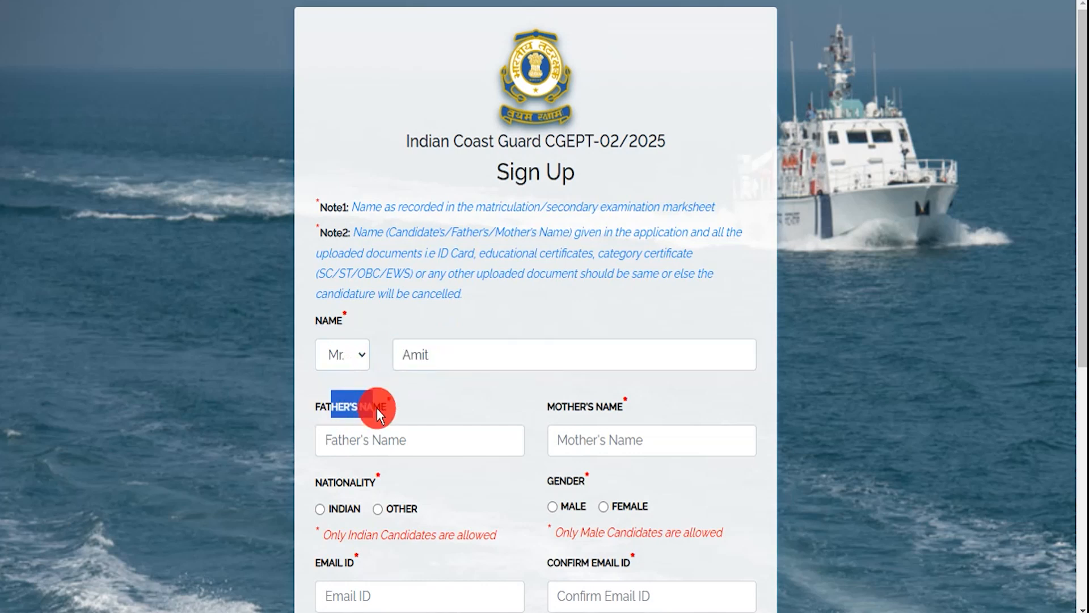
left_click(423, 445)
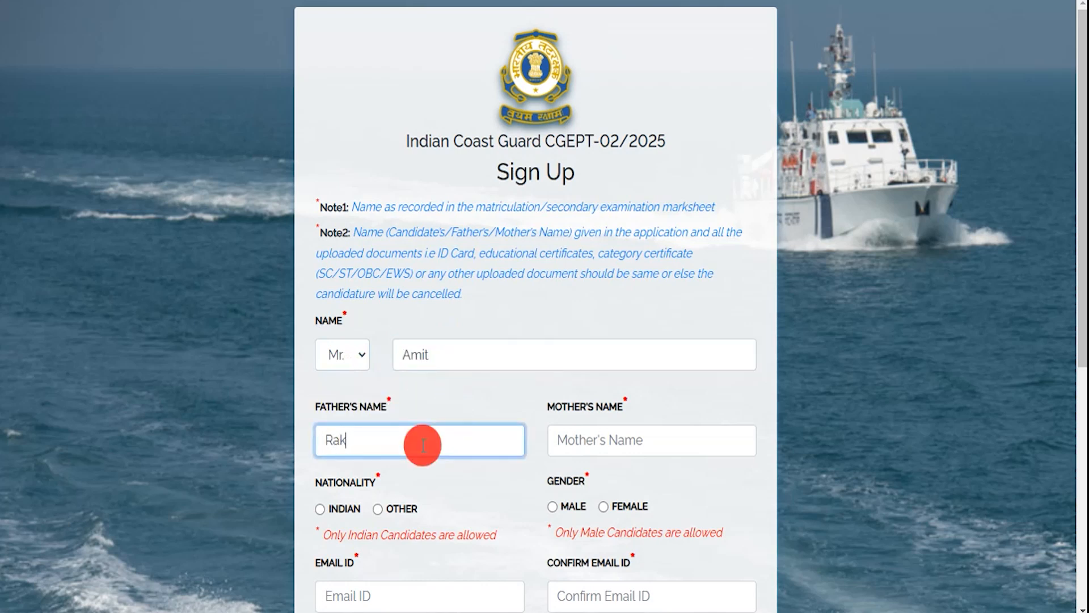
left_click(574, 442)
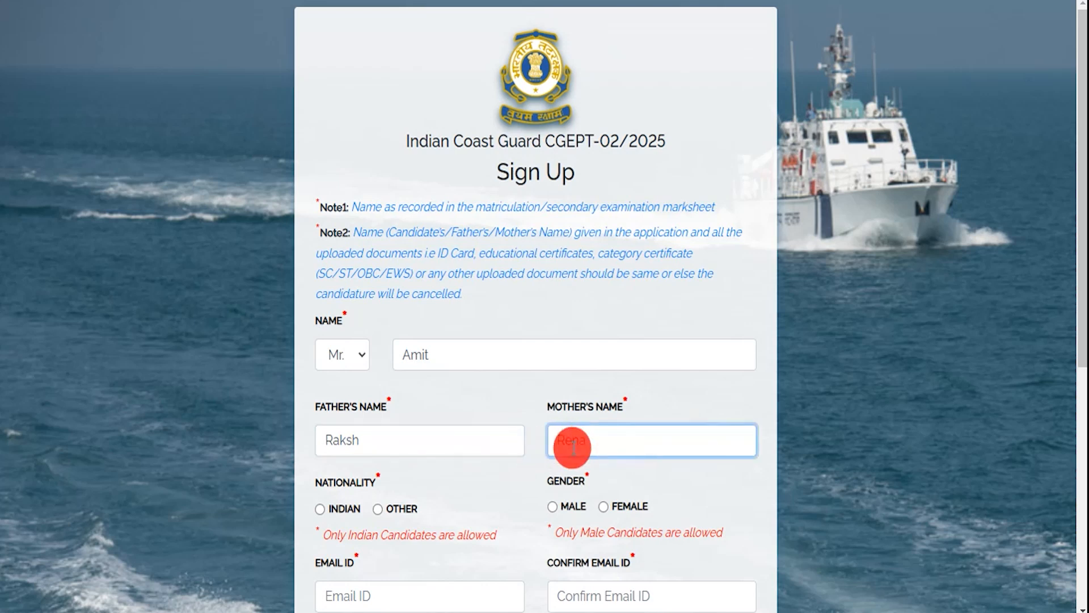
scroll(413, 333, "down", 3)
left_click_drag(328, 313, 339, 313)
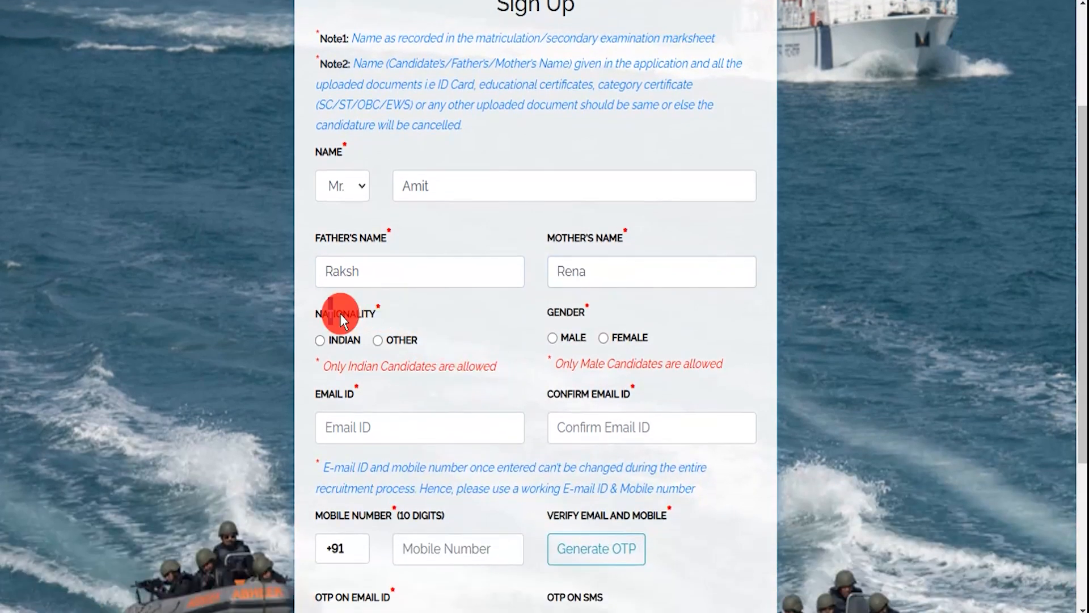
left_click(551, 335)
- Enter and confirm the candidate's e-mail address and add the 10-digit mobile number
scroll(489, 386, "down", 3)
left_click_drag(329, 226, 370, 230)
left_click(366, 258)
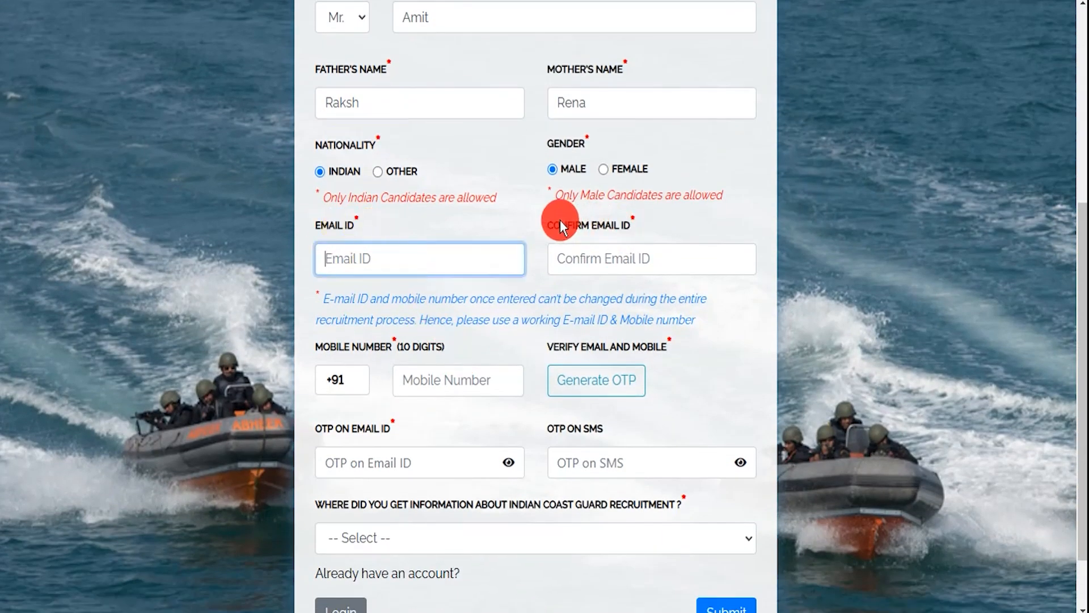
left_click_drag(561, 226, 634, 228)
left_click(601, 260)
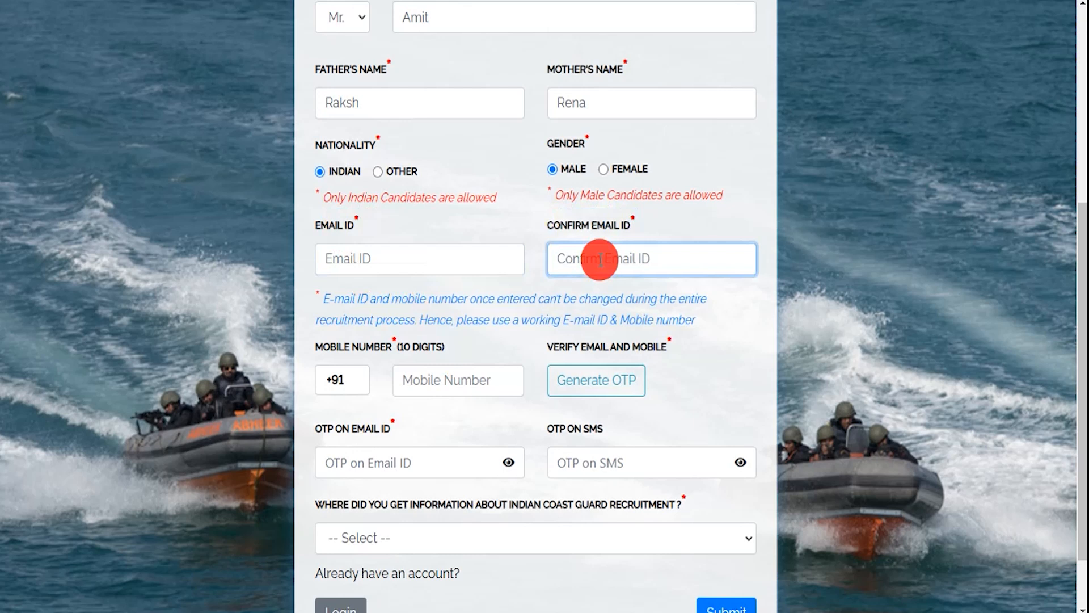
left_click_drag(339, 348, 431, 379)
left_click(431, 381)
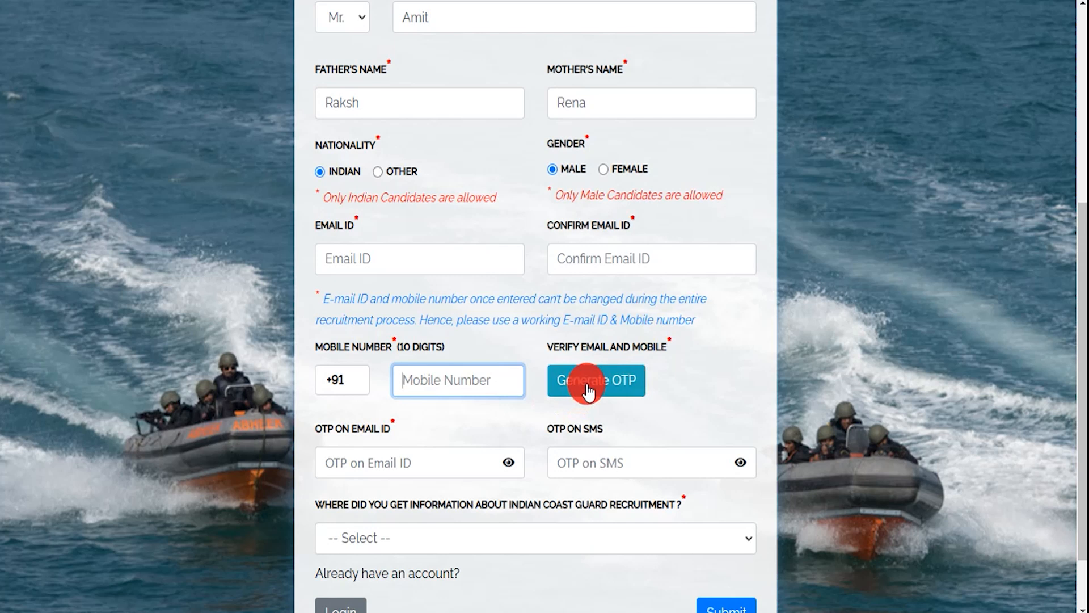
- Enter the e-mail and SMS OTPs, choose Employment news as the source, and submit
scroll(587, 391, "down", 3)
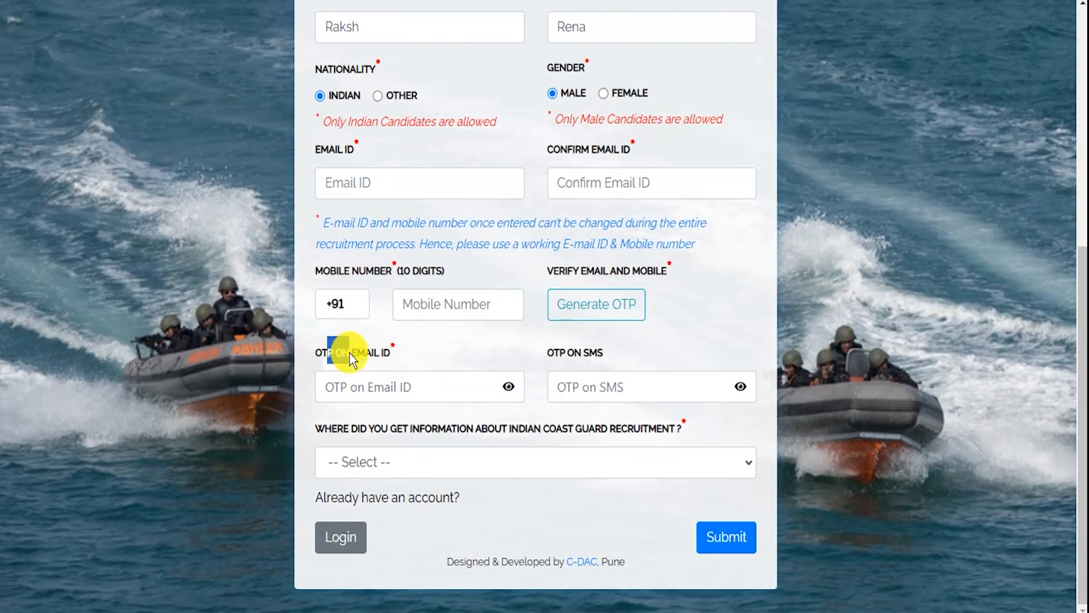
left_click(384, 386)
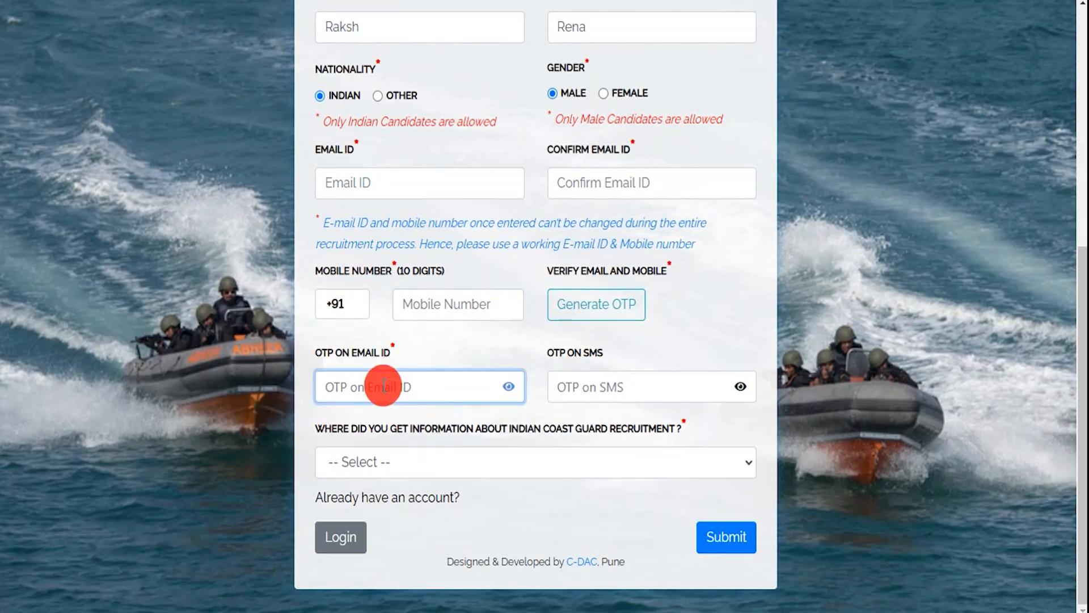
left_click_drag(557, 348, 577, 349)
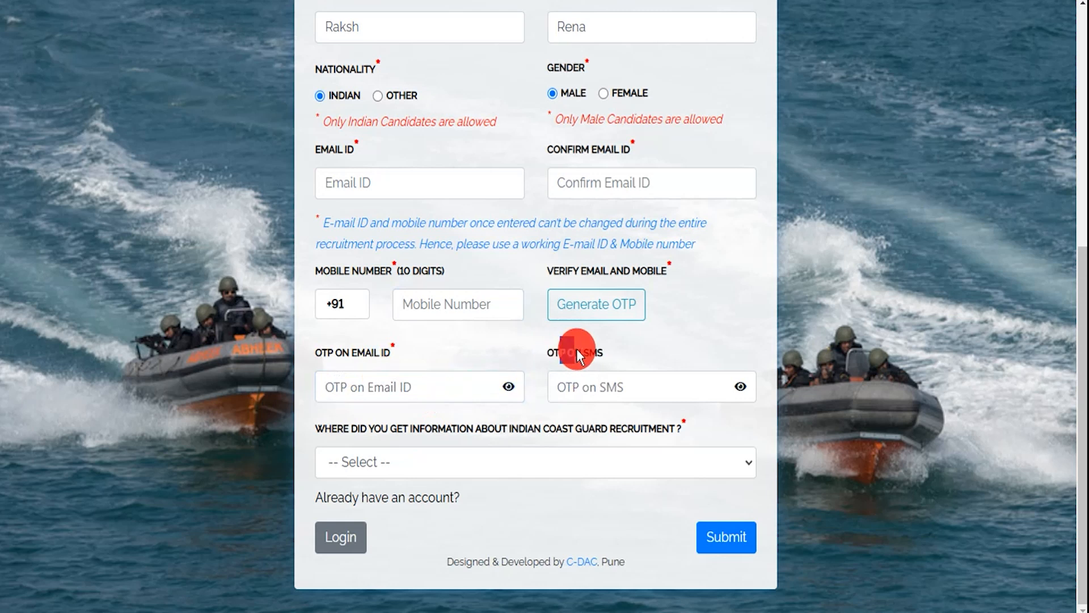
left_click(593, 383)
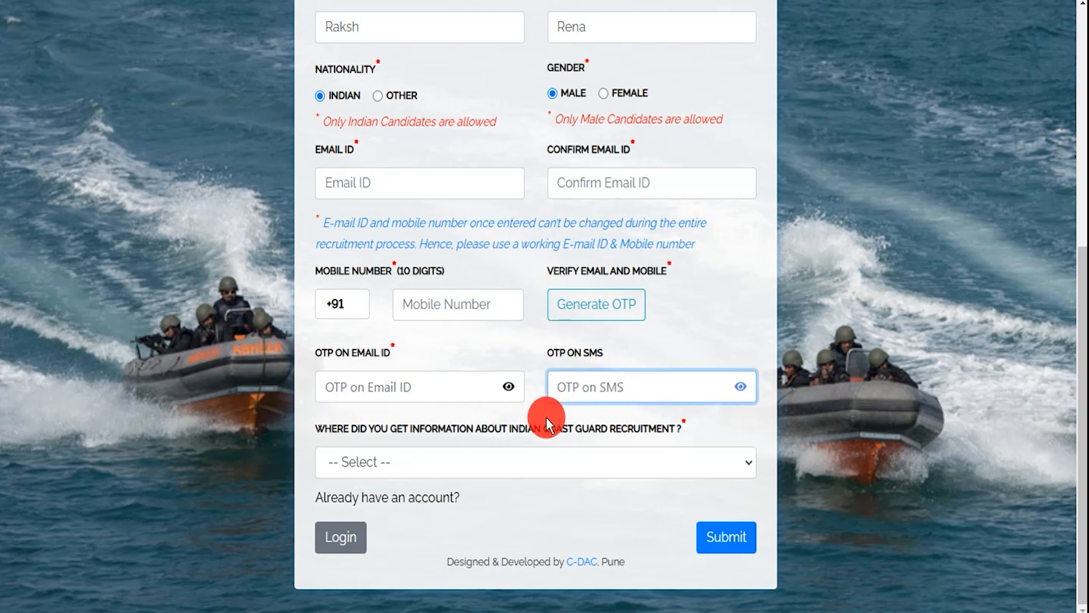
left_click(440, 462)
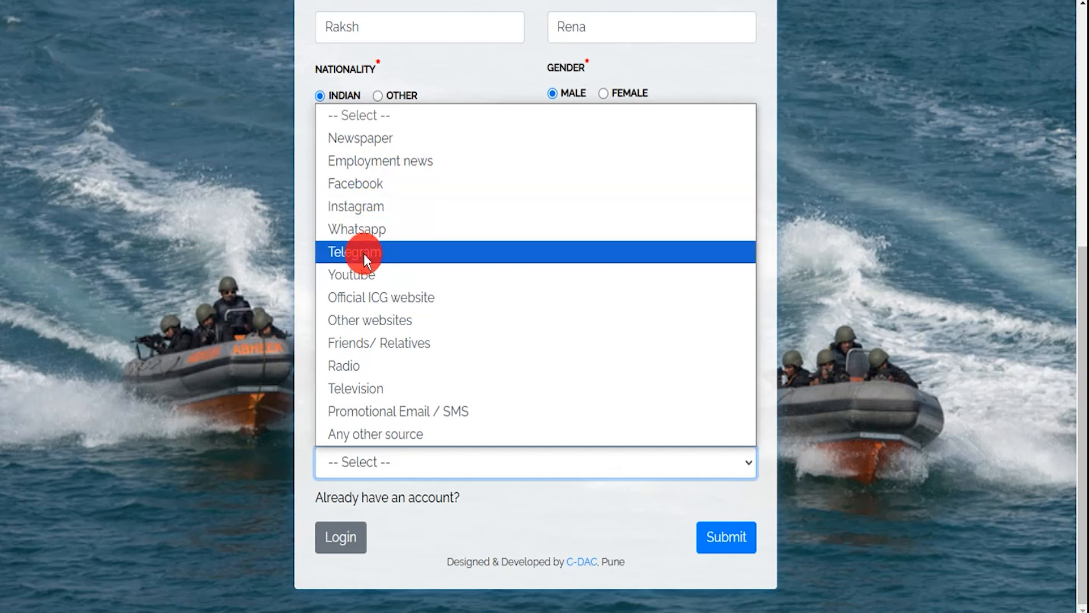
left_click(393, 164)
left_click(568, 481)
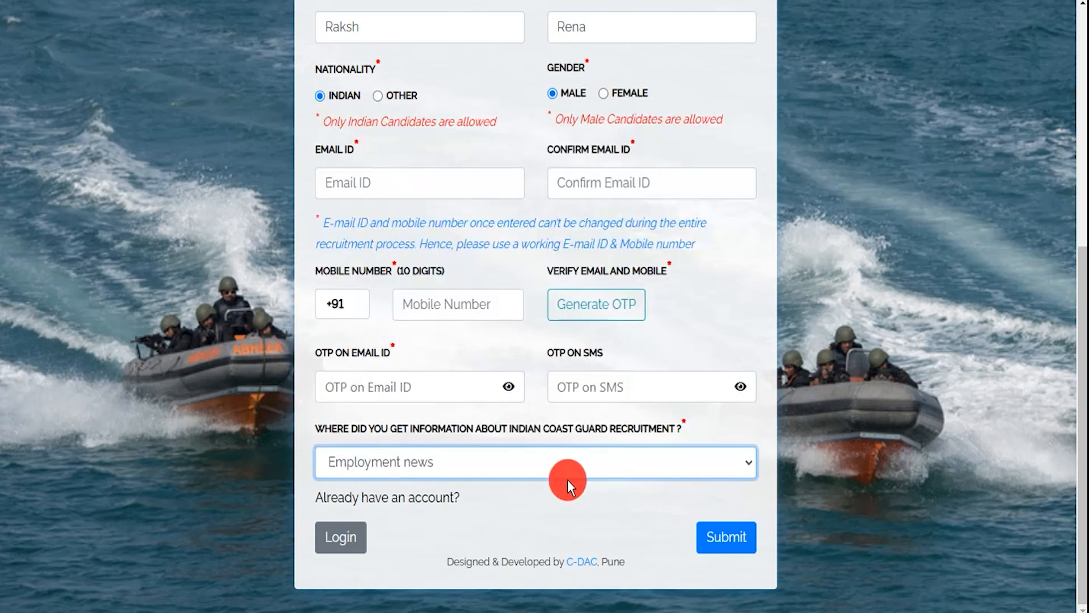
left_click(722, 542)
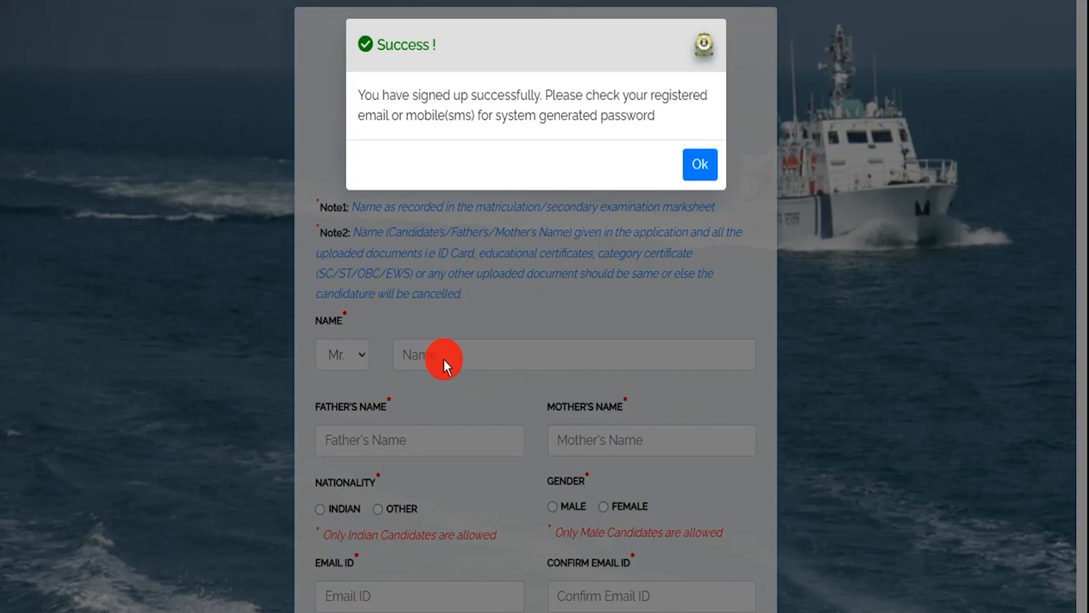
- Dismiss the sign-up success message and log in with the system-generated password and captcha
left_click_drag(409, 95, 573, 98)
left_click(691, 159)
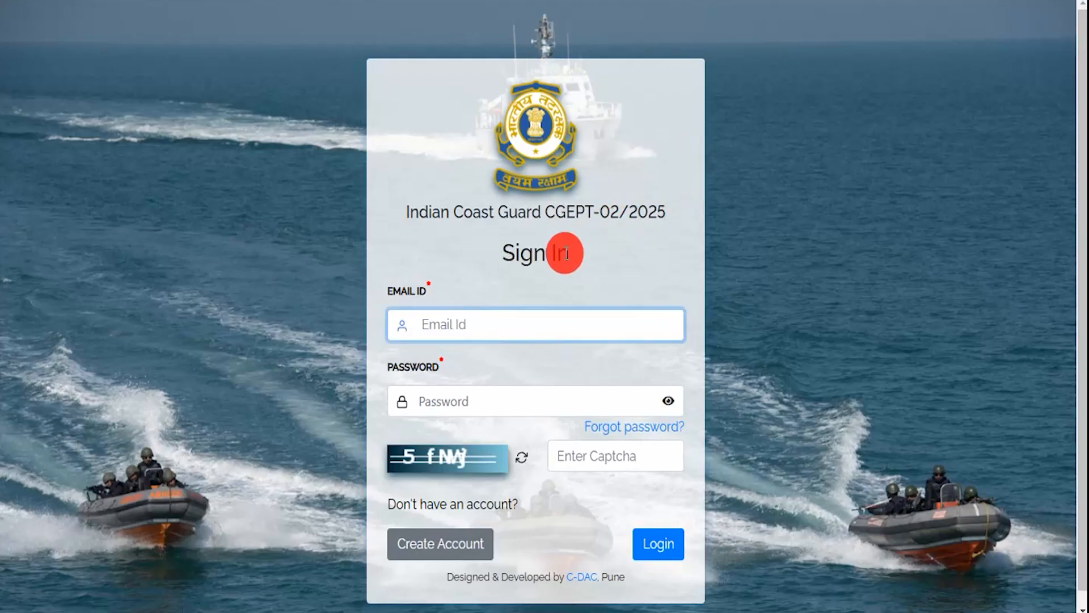
scroll(564, 253, "down", 1)
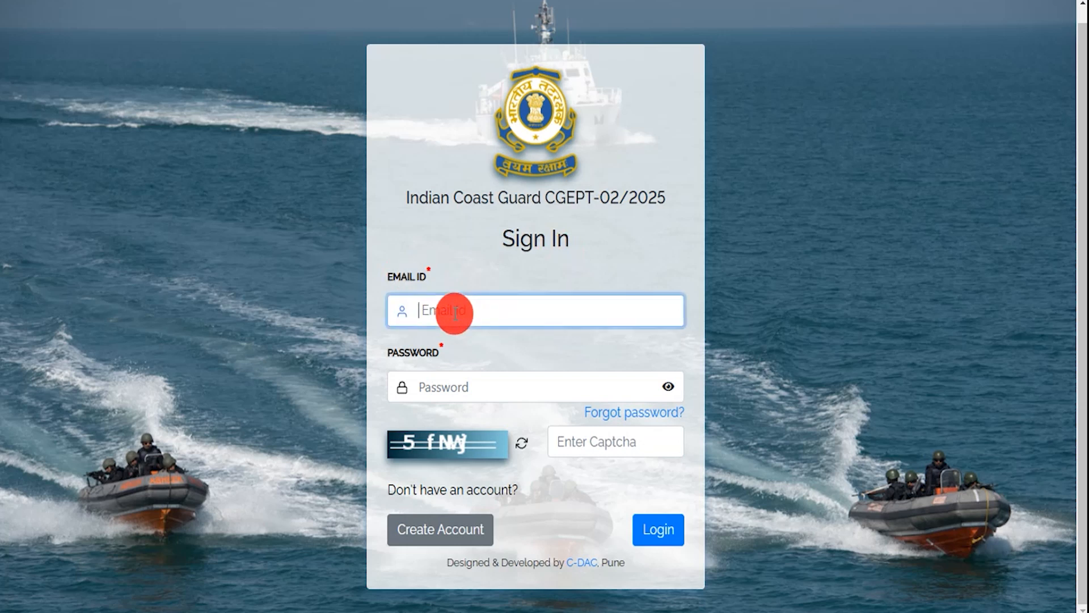
left_click(449, 391)
left_click(424, 441)
left_click(592, 444)
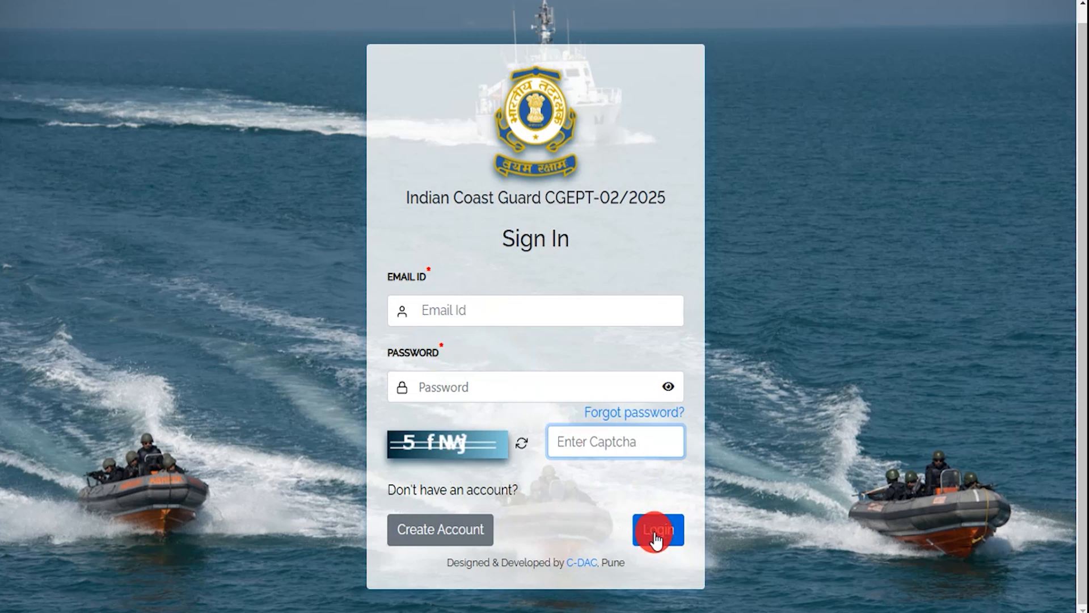
left_click(476, 307)
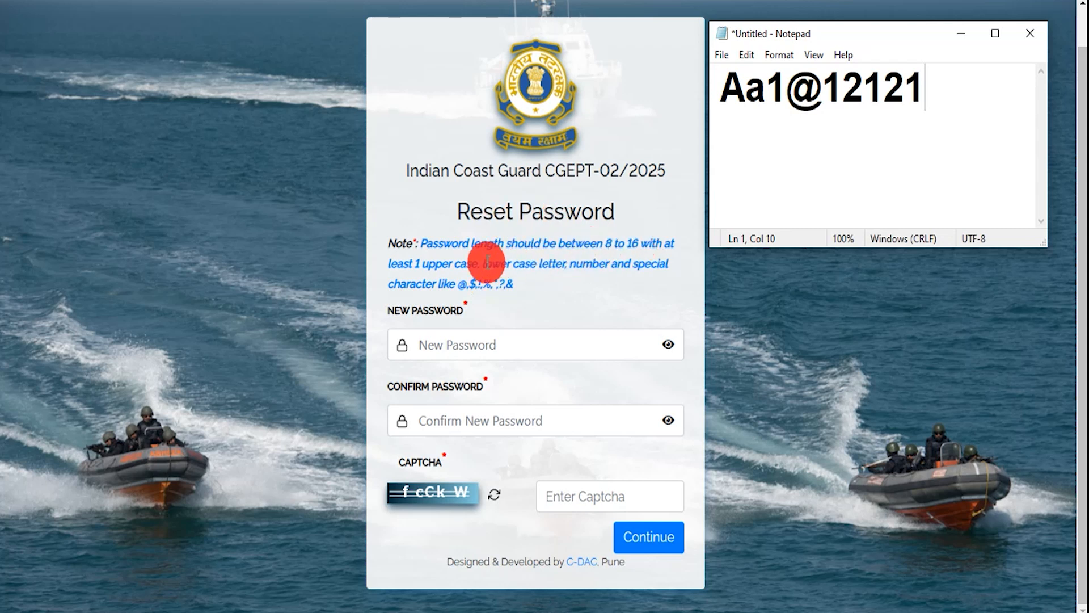
- Copy the new password from Notepad into both password fields and enter the captcha
left_click_drag(721, 86, 806, 91)
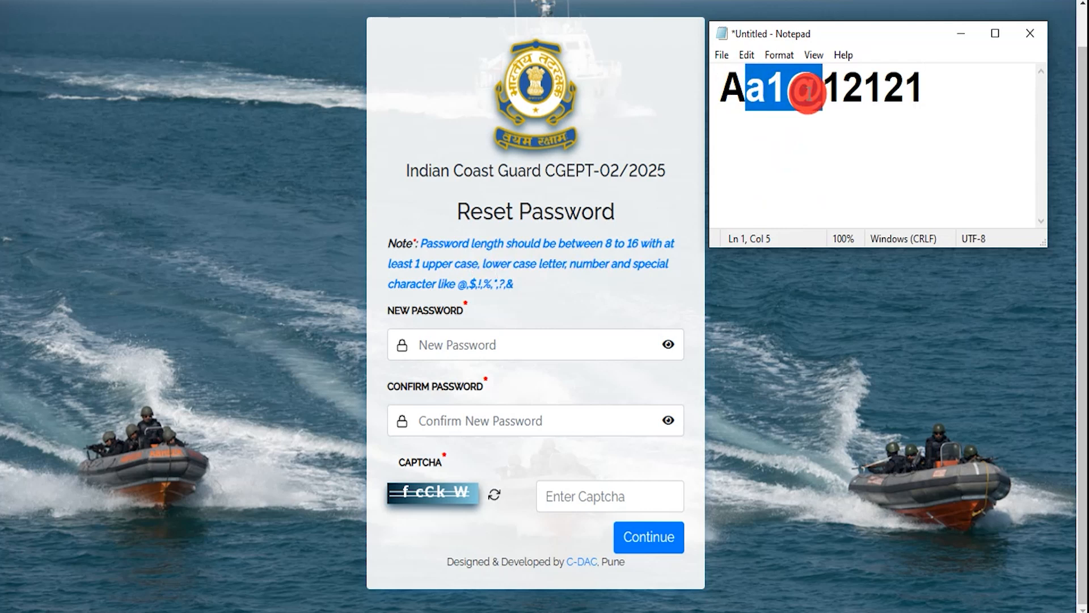
left_click_drag(720, 91, 919, 90)
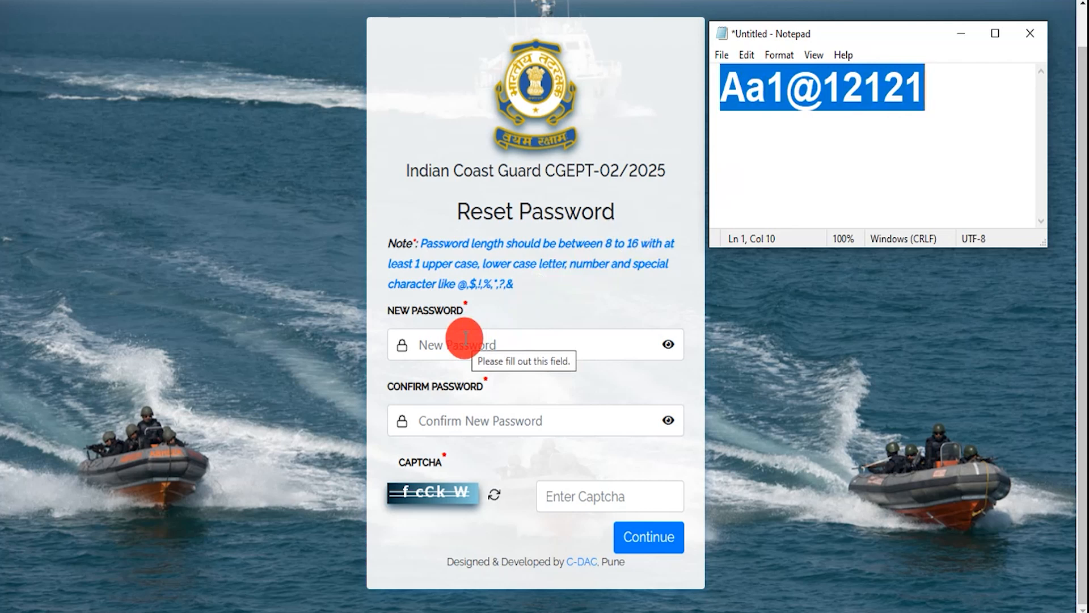
left_click_drag(401, 386, 473, 386)
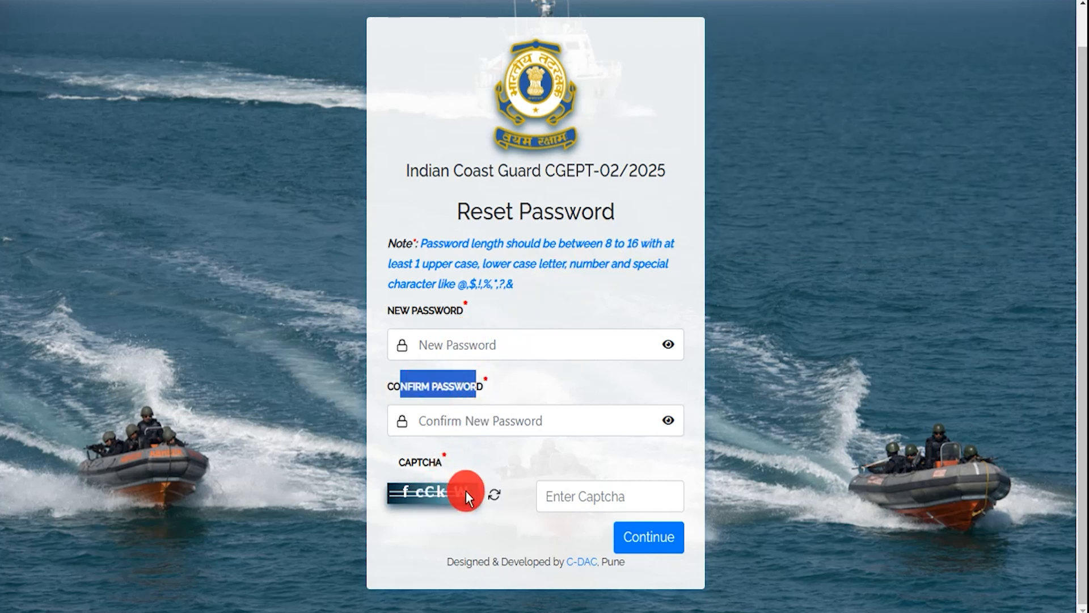
left_click(565, 496)
- Save the new password, then tick 'I have read all the instructions' and submit
left_click(642, 542)
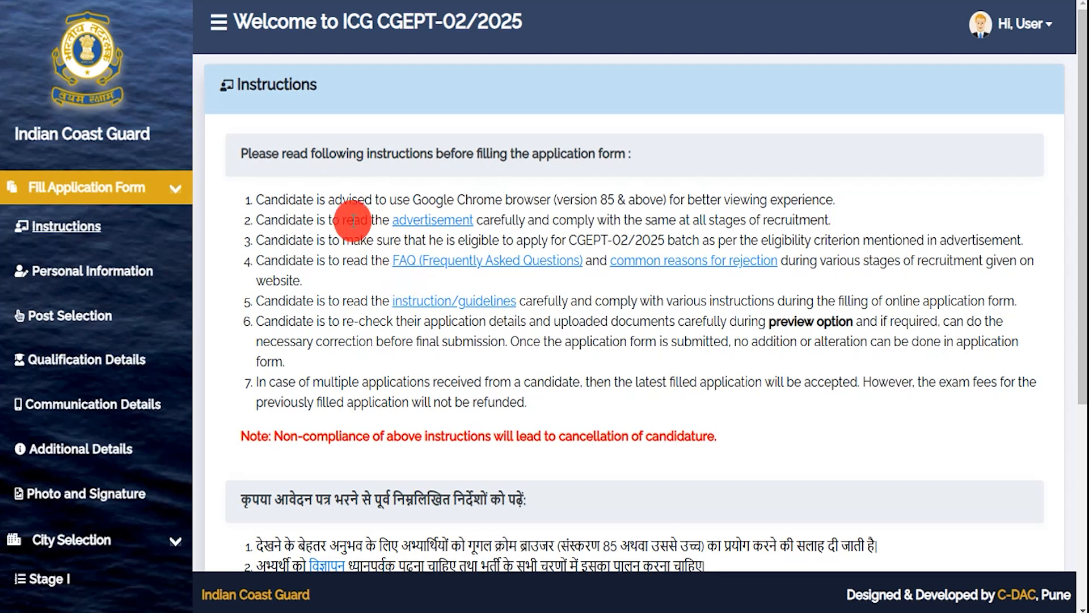
left_click_drag(300, 153, 467, 155)
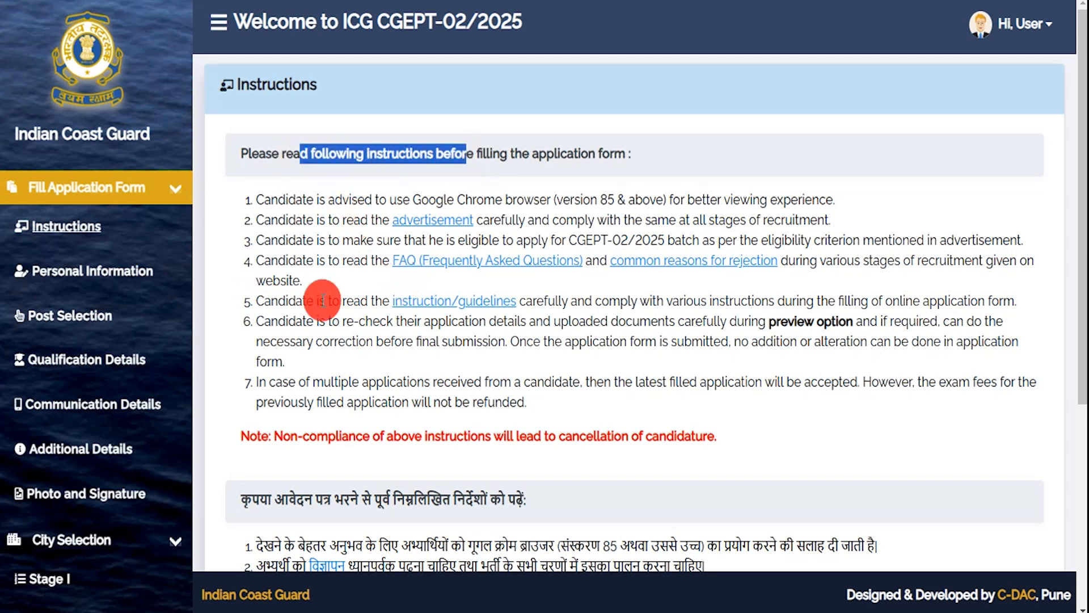
scroll(292, 301, "down", 5)
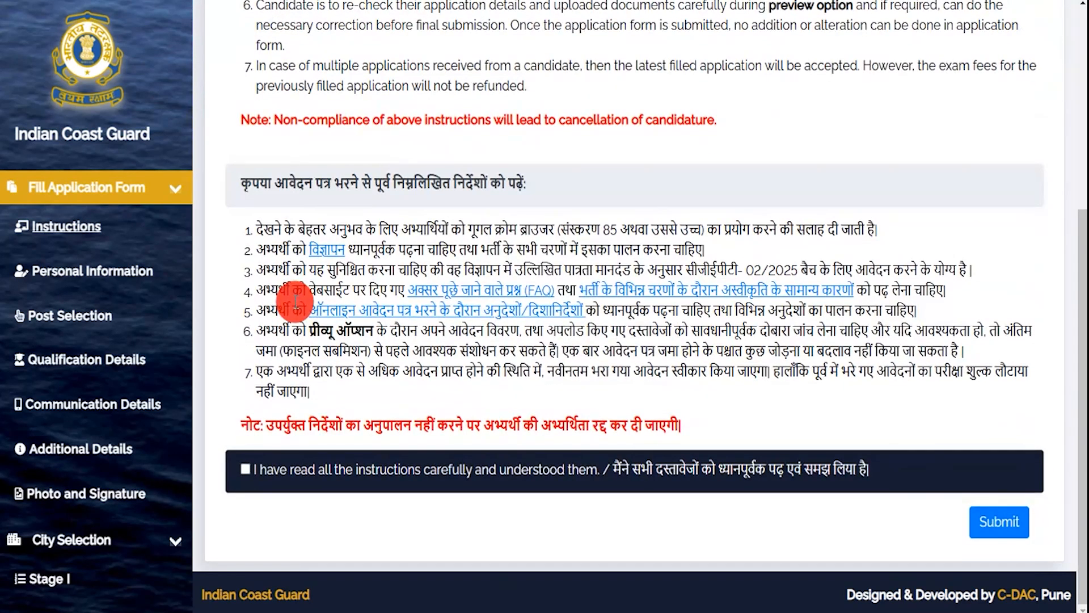
left_click(246, 469)
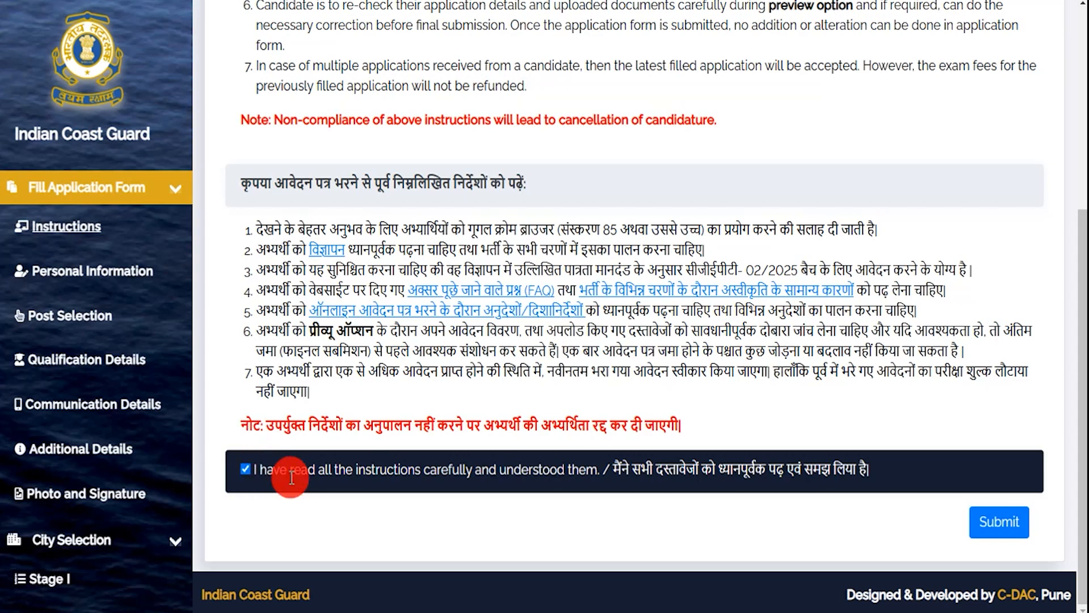
left_click(995, 522)
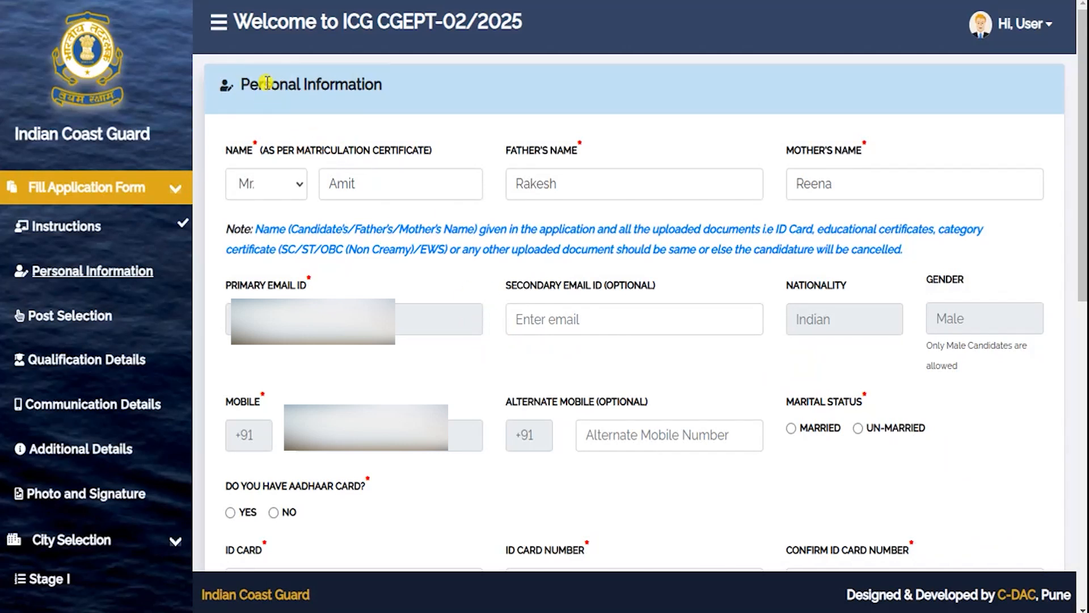
- Review the Personal Information fields, marital status Married, and answer Yes to the Aadhaar card question
left_click_drag(264, 84, 339, 85)
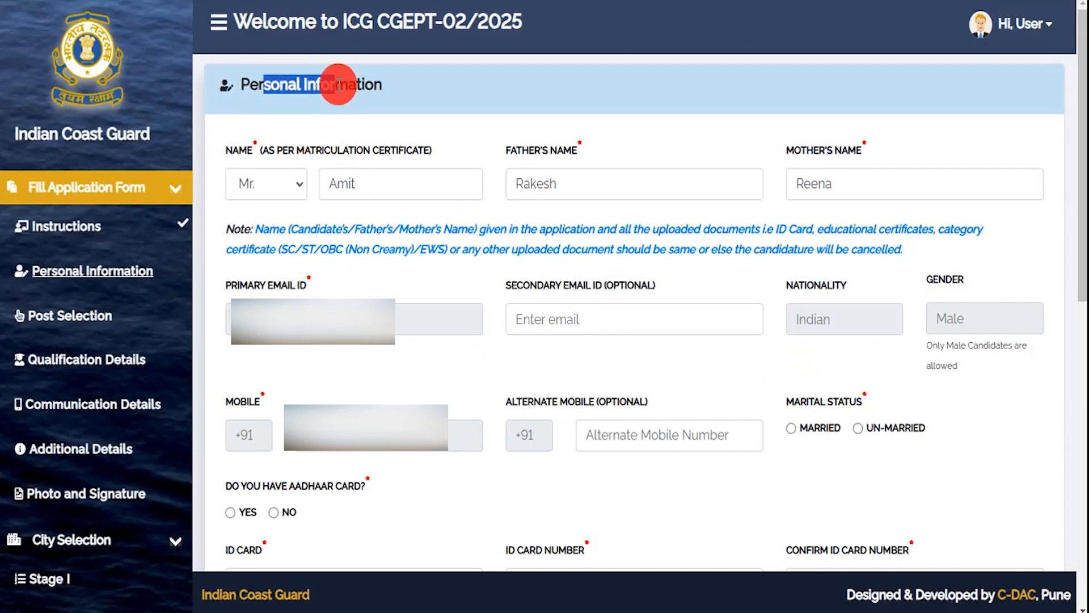
left_click(522, 292)
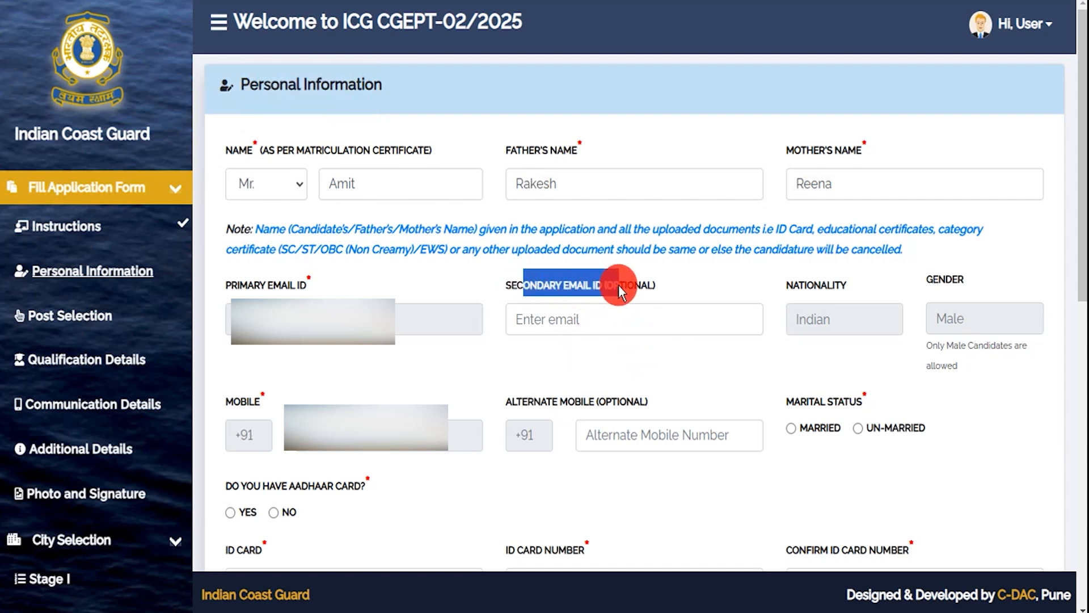
left_click(584, 318)
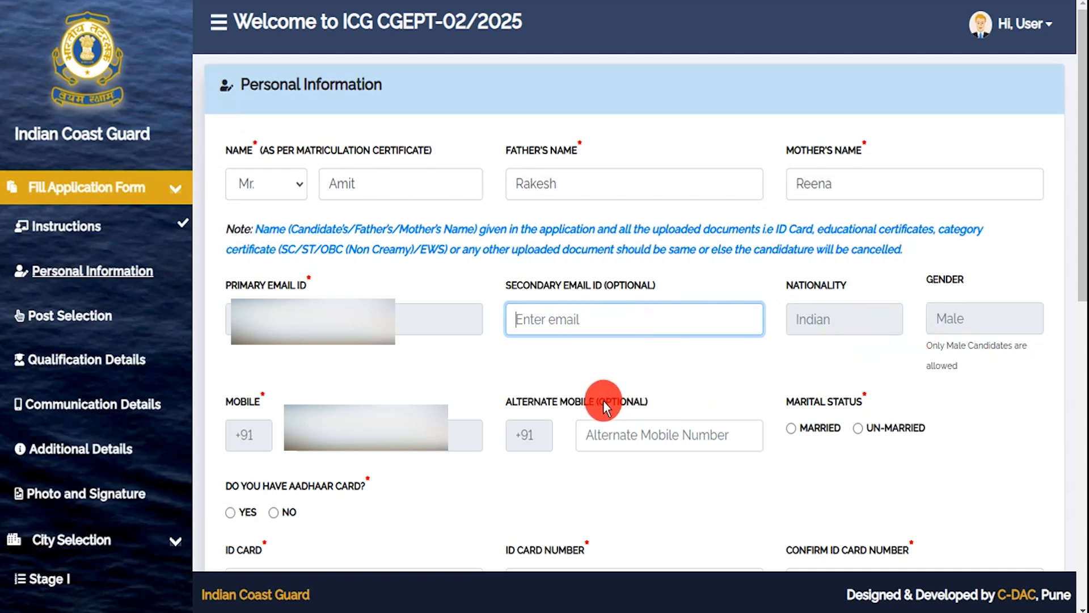
left_click_drag(523, 396, 590, 396)
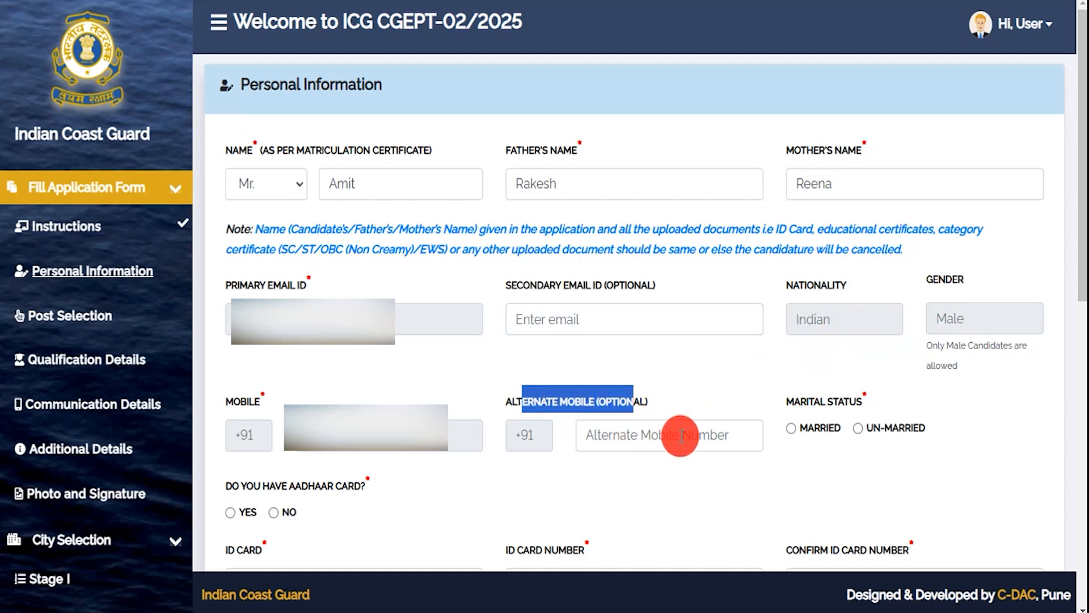
left_click_drag(789, 406, 844, 407)
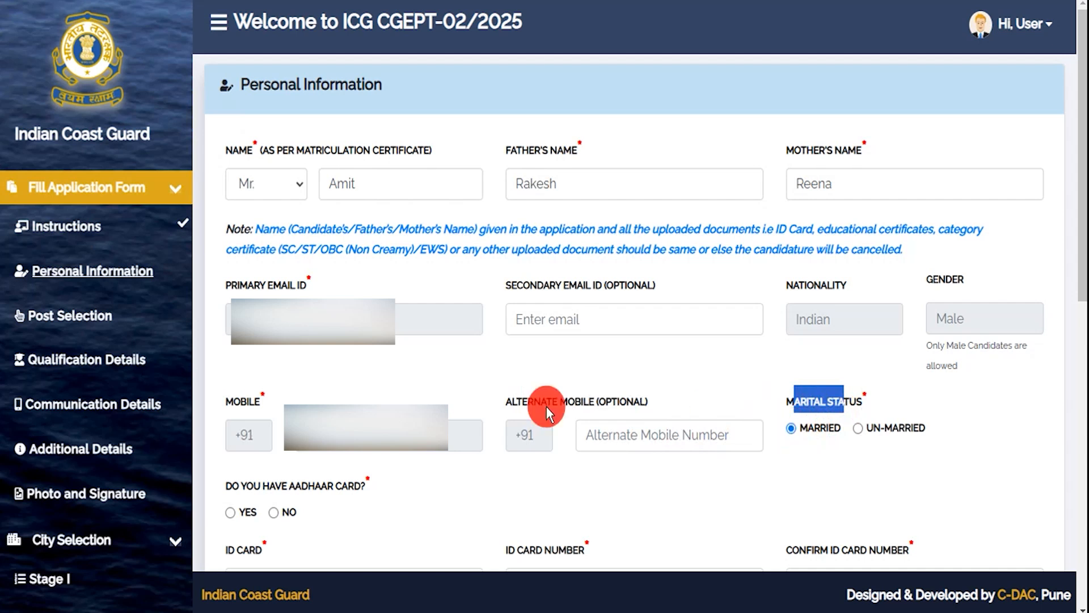
left_click(242, 484)
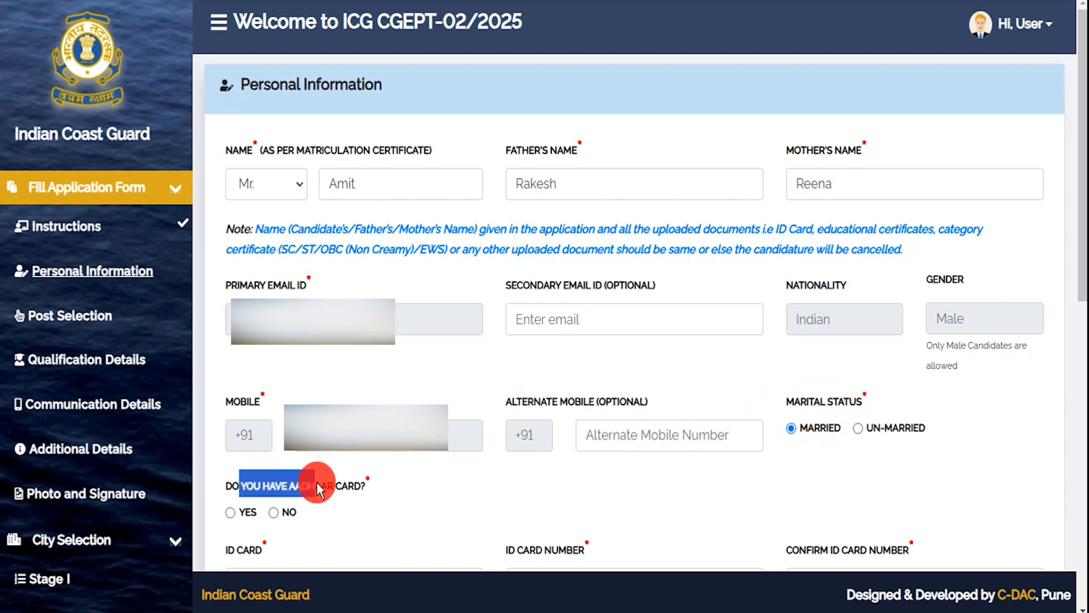
left_click(230, 512)
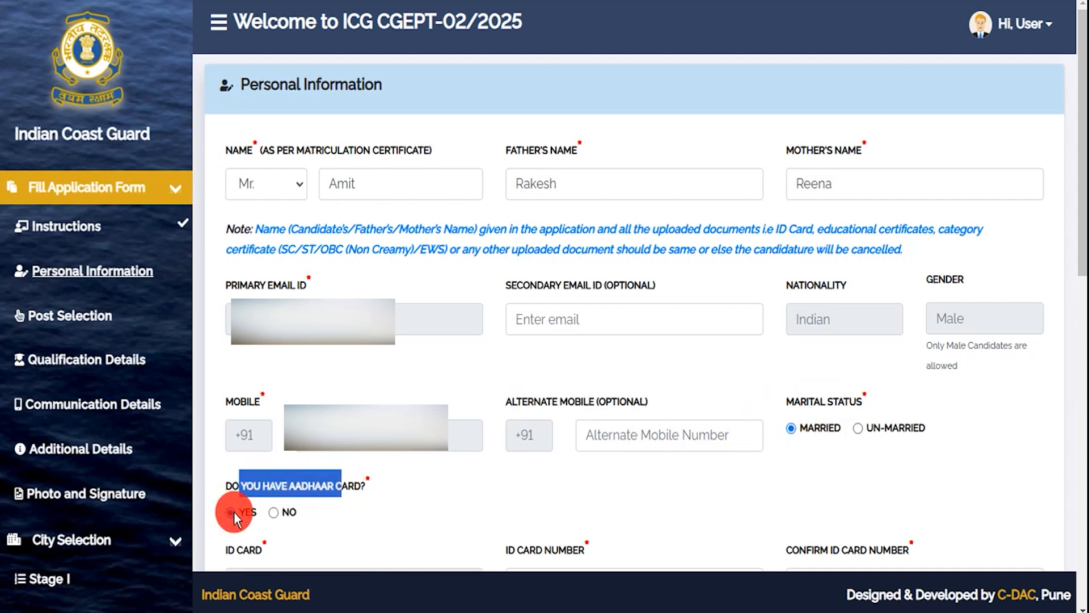
left_click(438, 519)
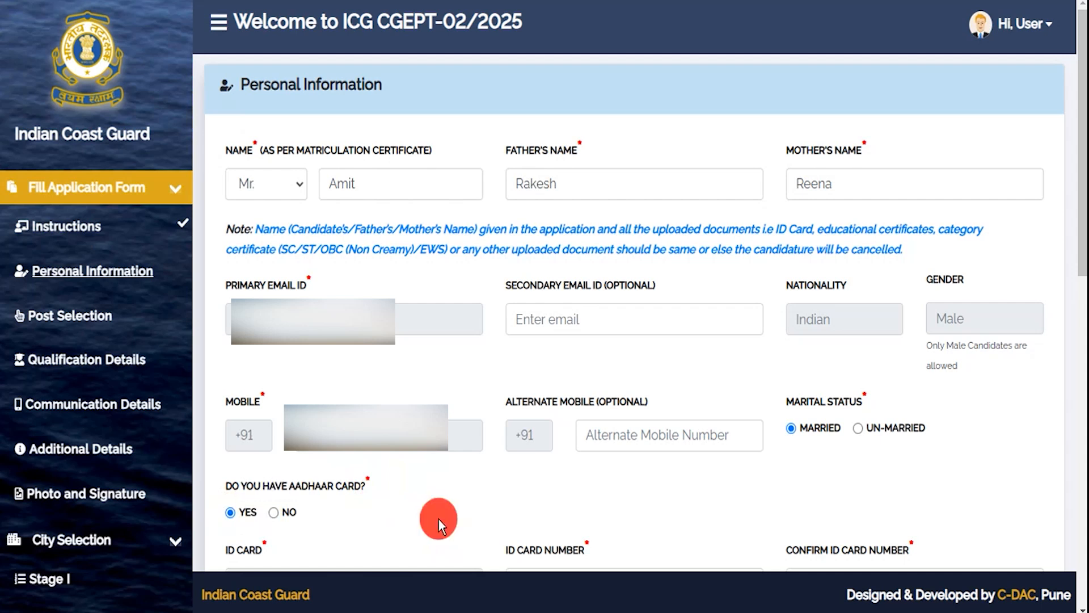
- Check the alternative ID choices by answering No, then switch back to Yes for Aadhaar Card
scroll(478, 514, "down", 9)
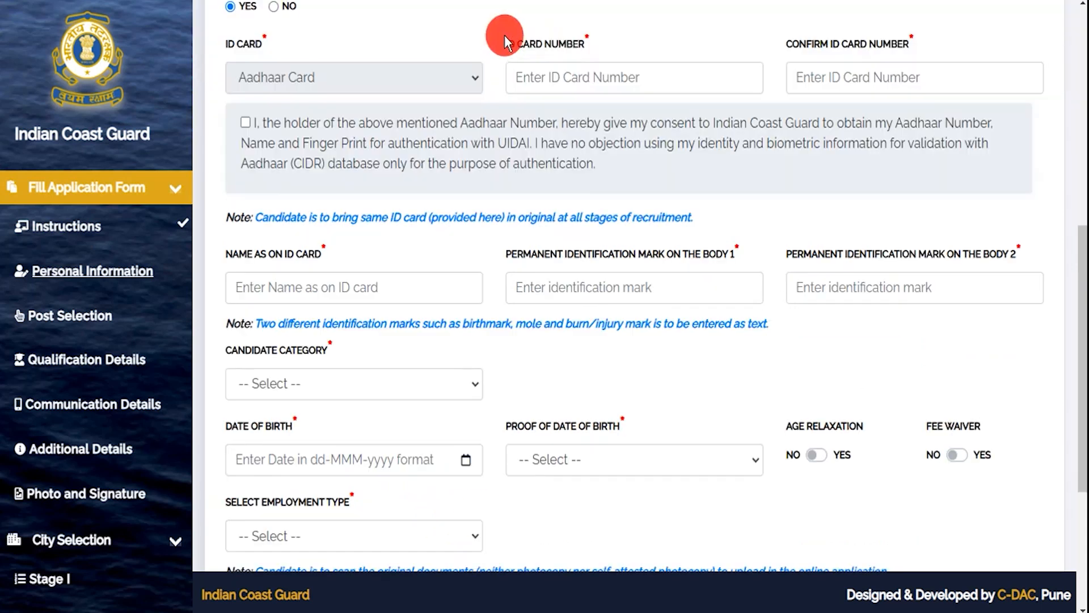
left_click_drag(554, 45, 573, 80)
left_click_drag(801, 42, 883, 45)
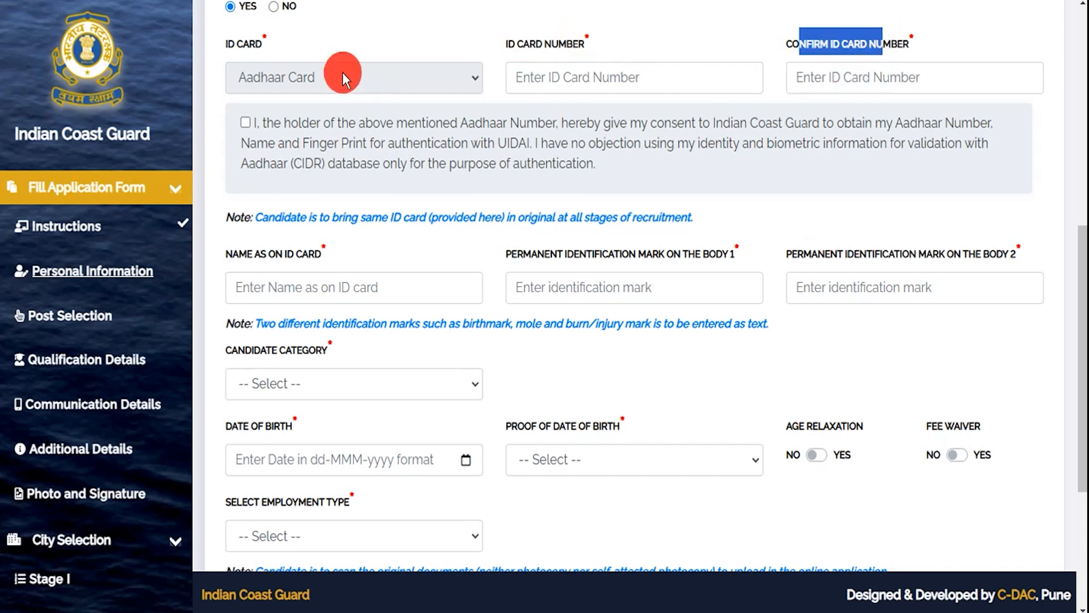
left_click(274, 7)
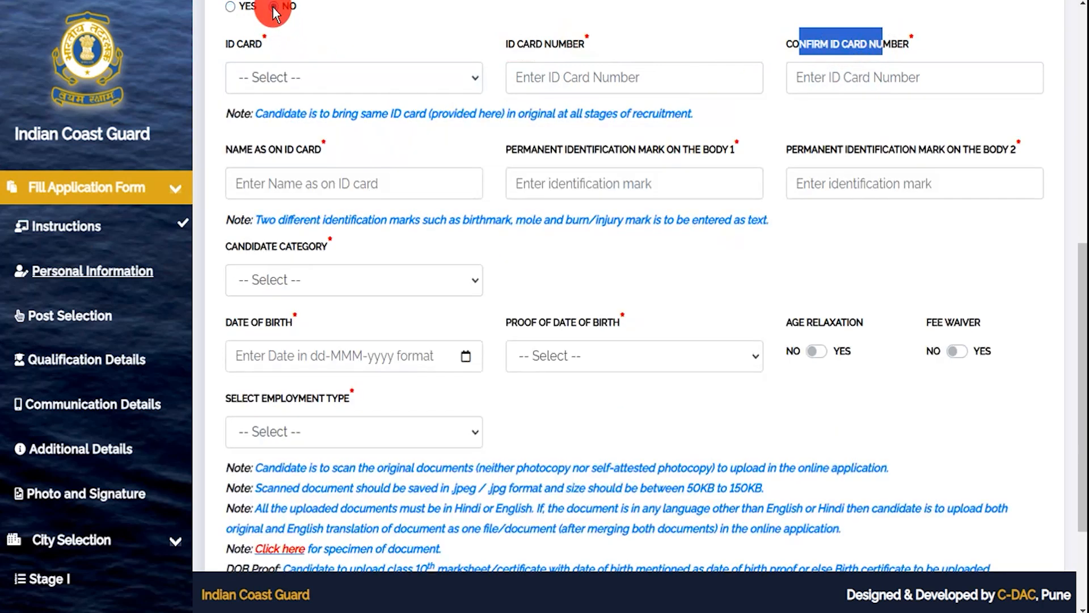
left_click(284, 82)
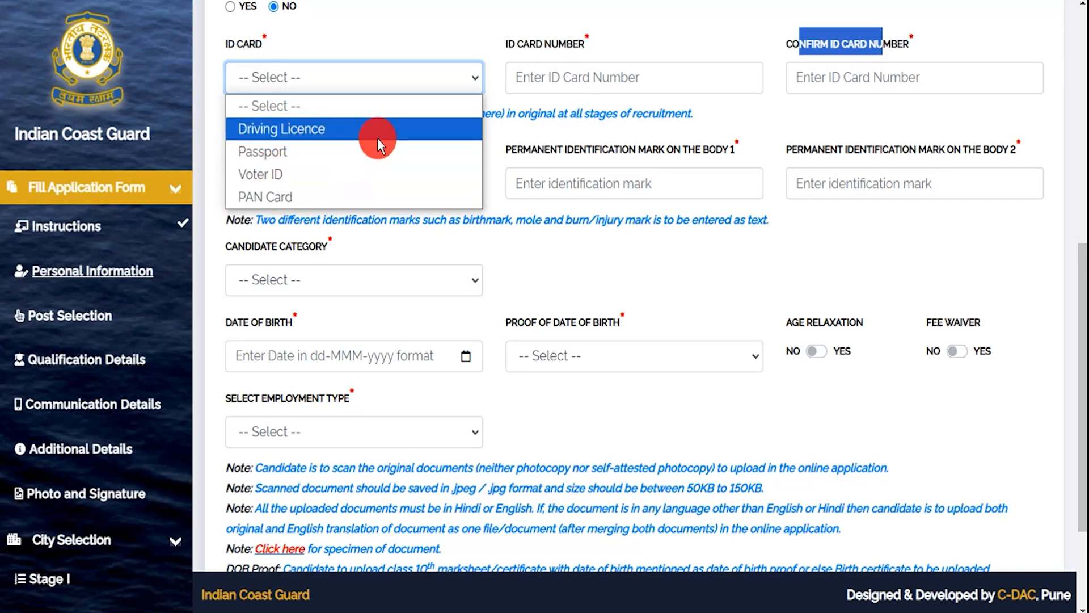
left_click(230, 7)
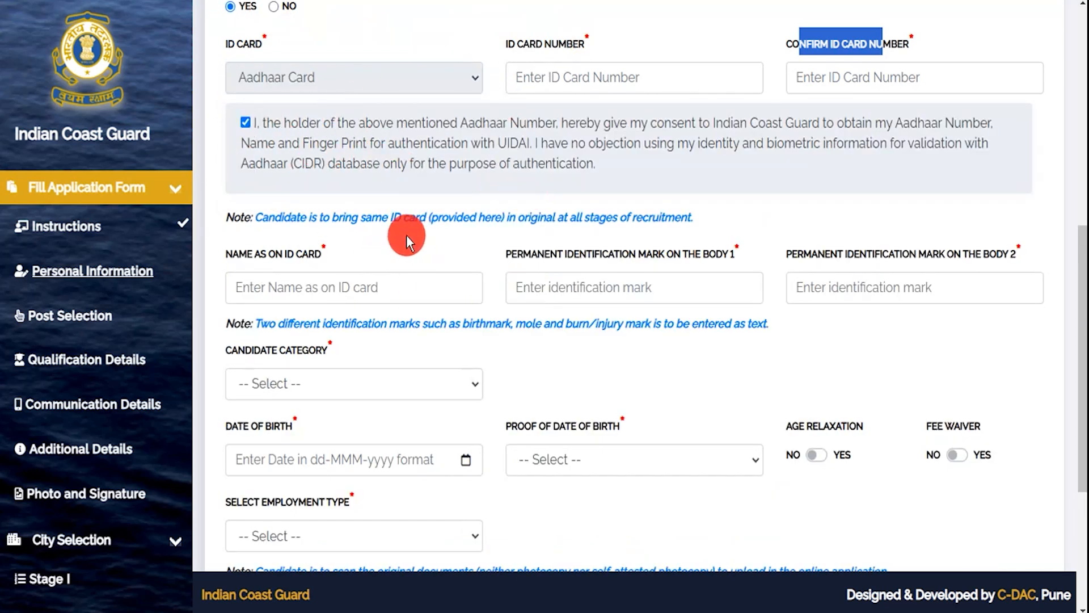
- Go through the name-on-ID-card and two identification-mark fields, then show the candidate categories
left_click_drag(240, 253, 265, 253)
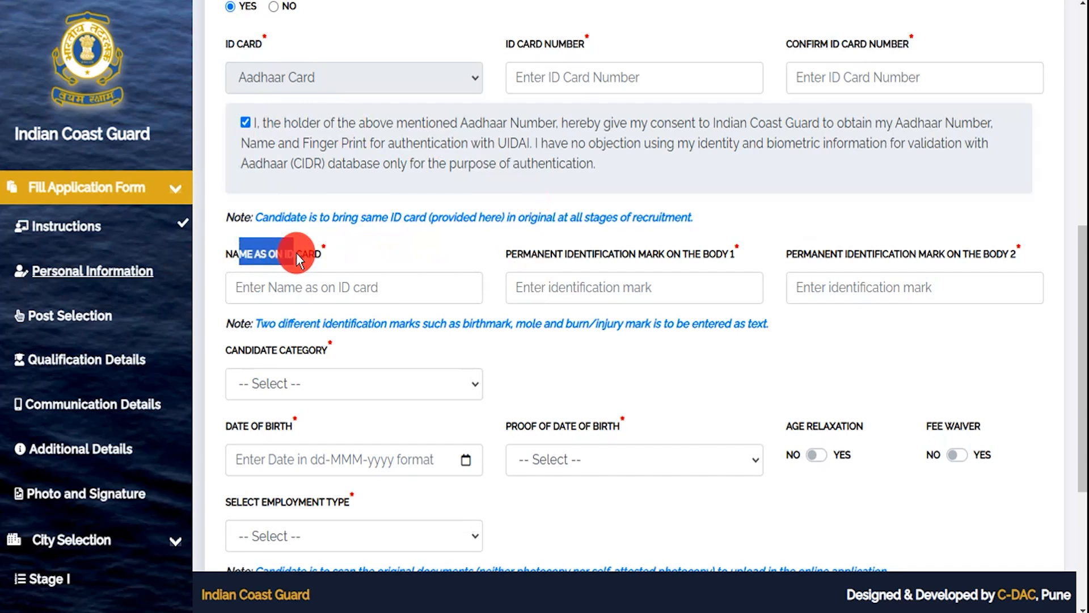
left_click(295, 287)
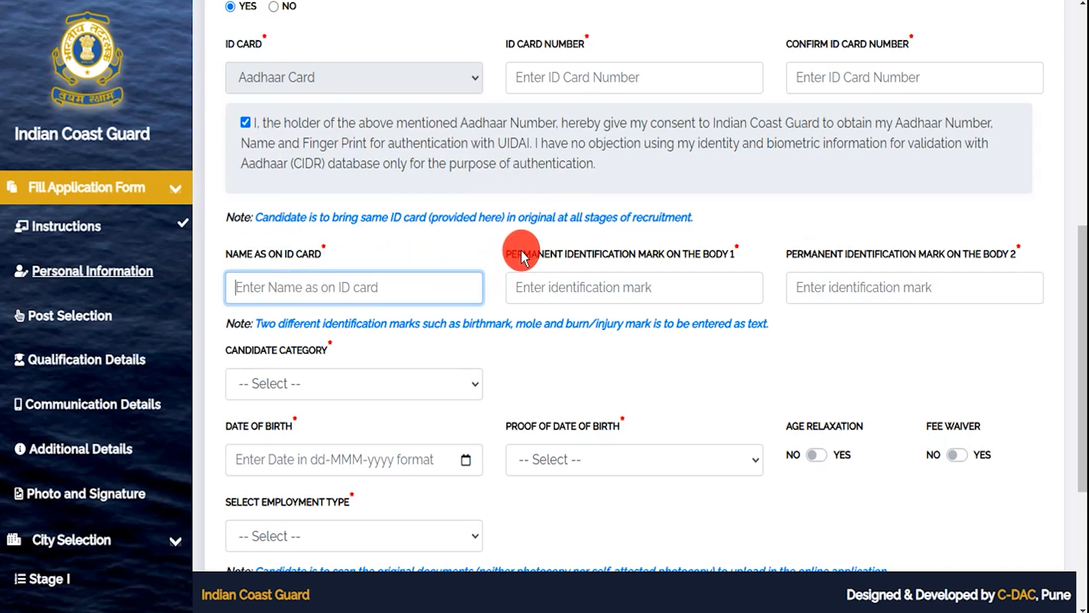
left_click_drag(524, 254, 626, 255)
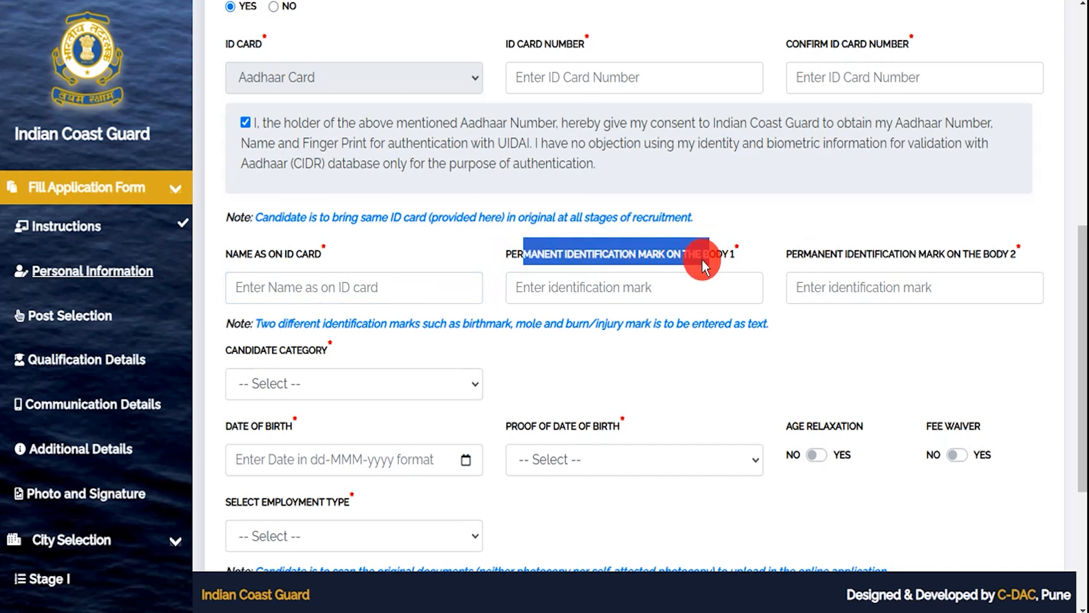
left_click(637, 287)
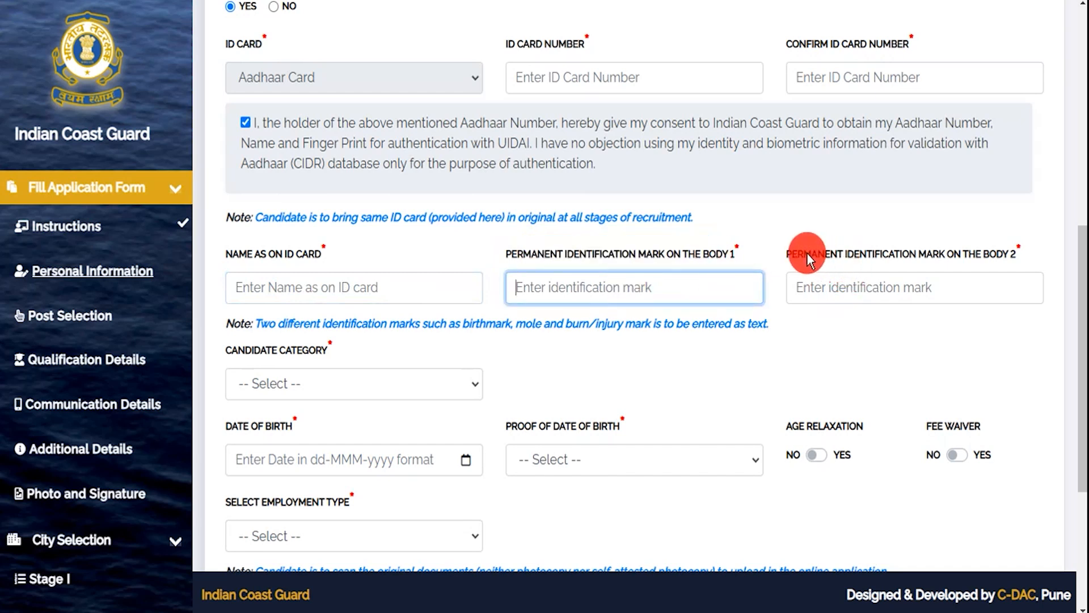
left_click_drag(806, 254, 971, 250)
left_click(868, 287)
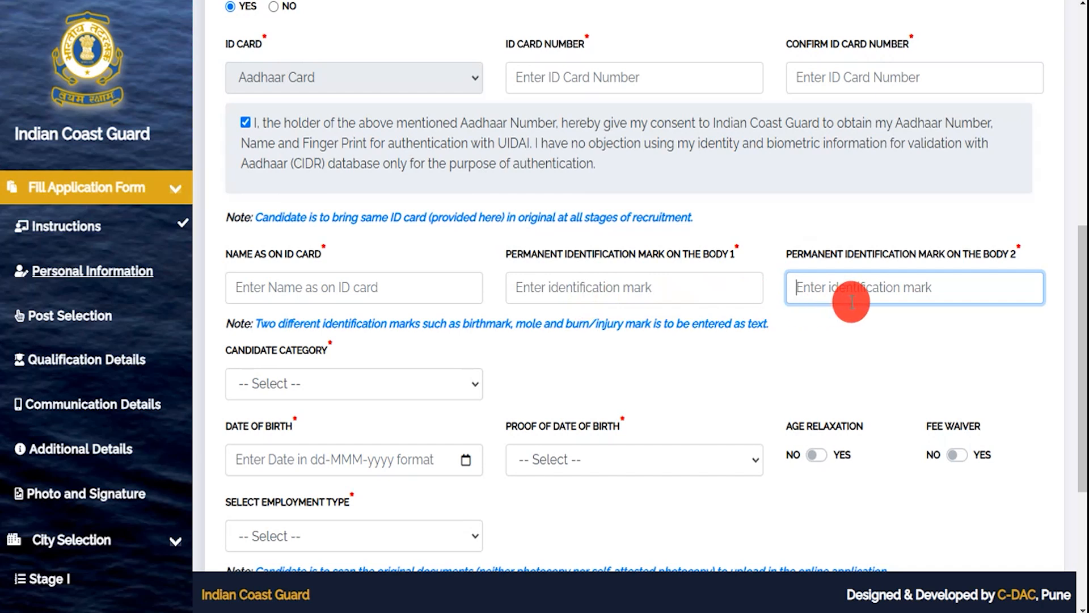
left_click(325, 383)
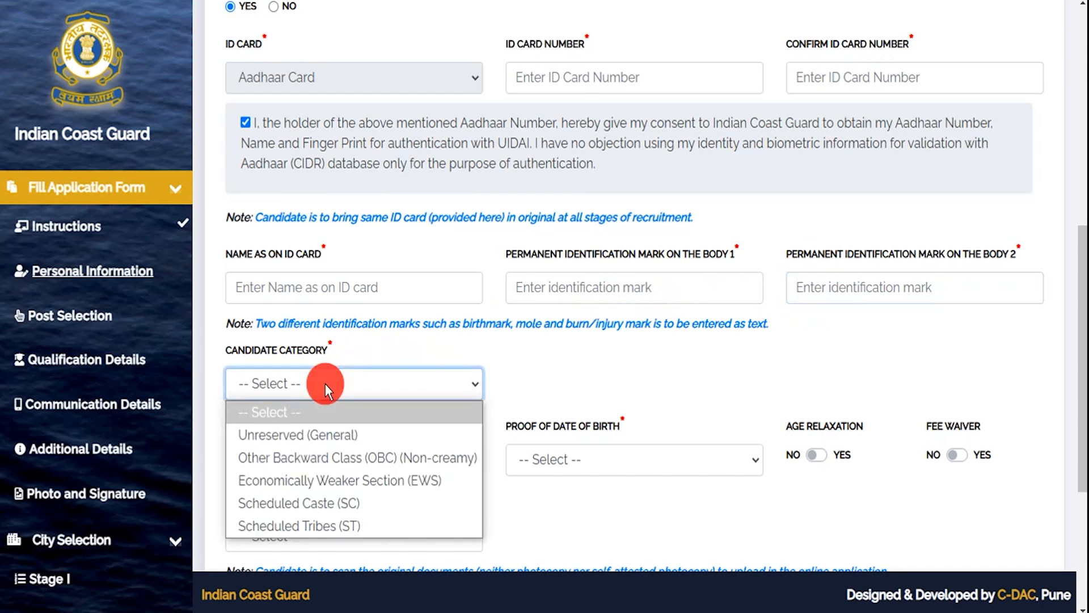
- Set the candidate category to Scheduled Caste (SC) and pick the certificate issue date
left_click(293, 509)
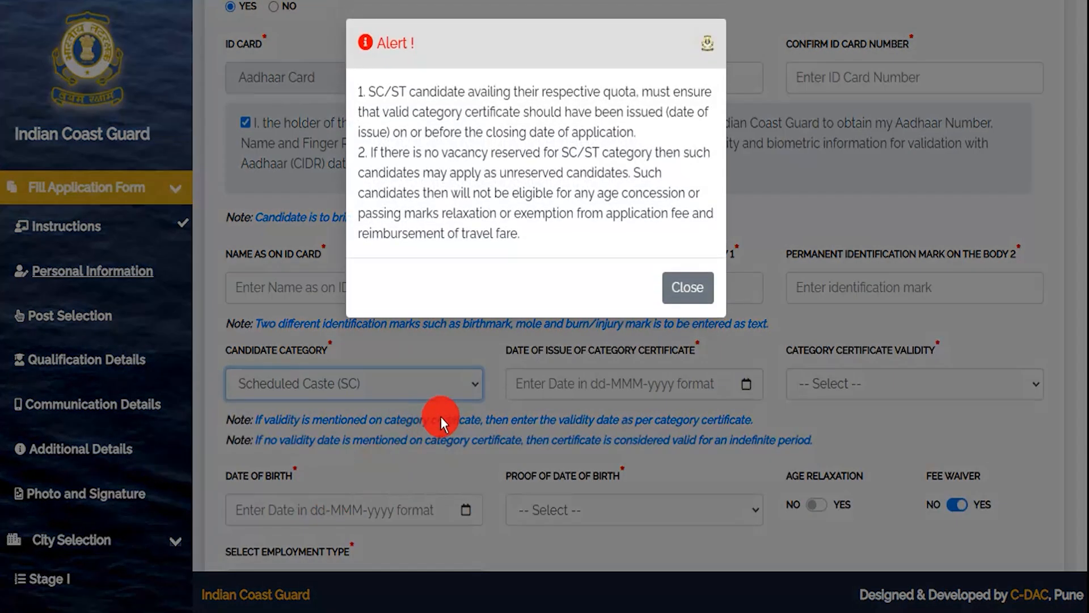
left_click(683, 285)
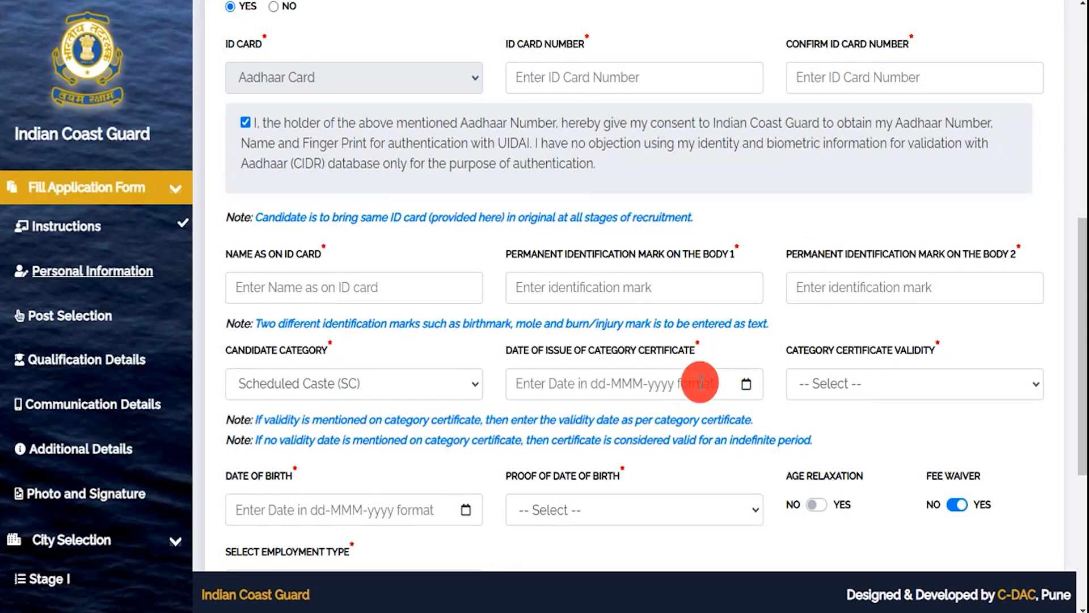
left_click(701, 384)
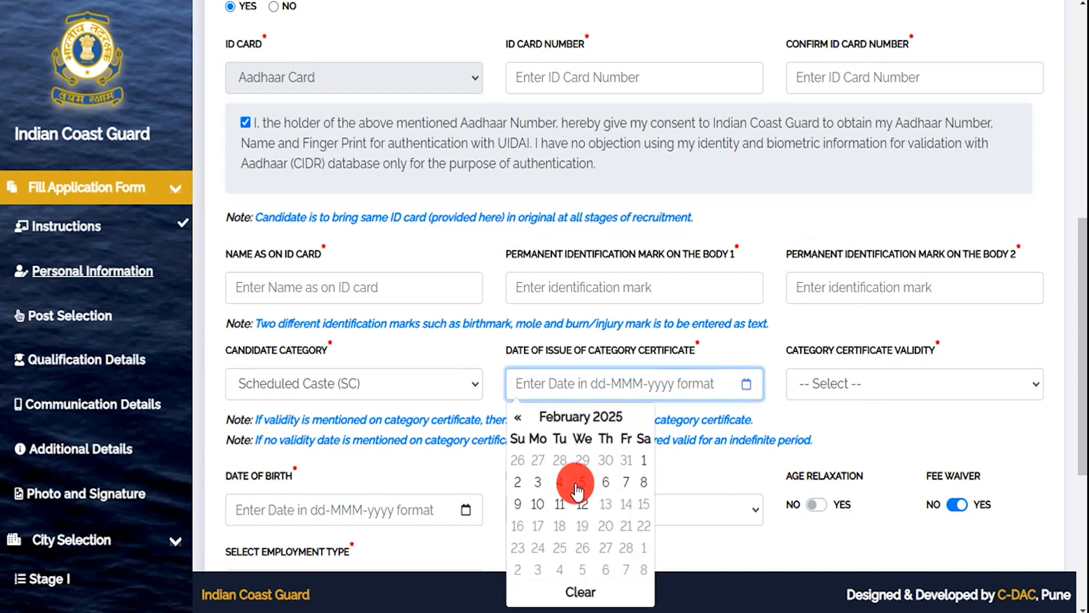
- Set the category certificate validity to 'Always valid (no validity date mentioned)'
left_click(849, 380)
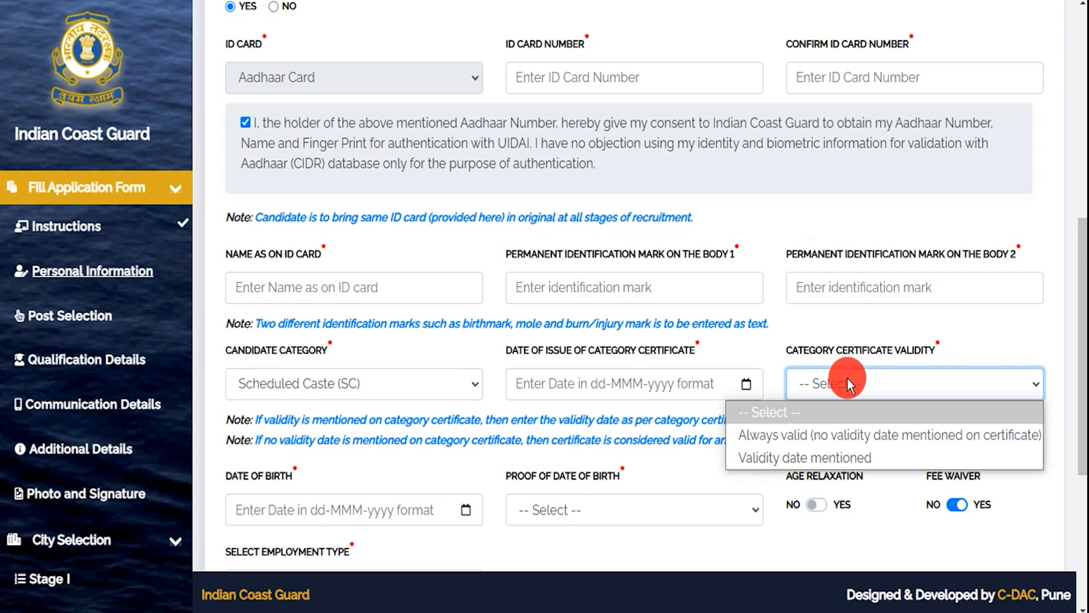
left_click(806, 456)
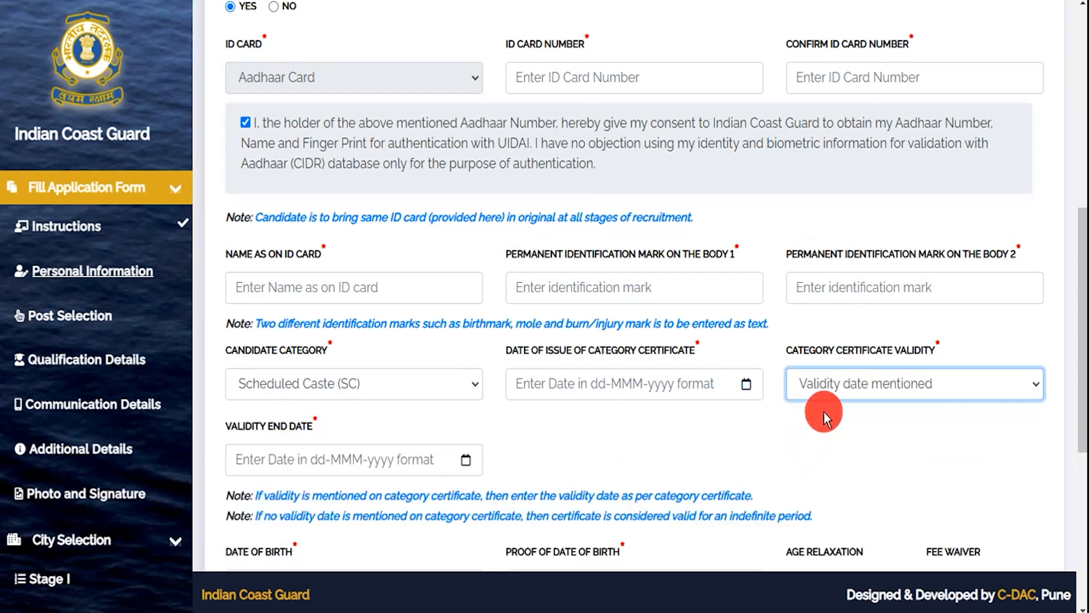
left_click(339, 458)
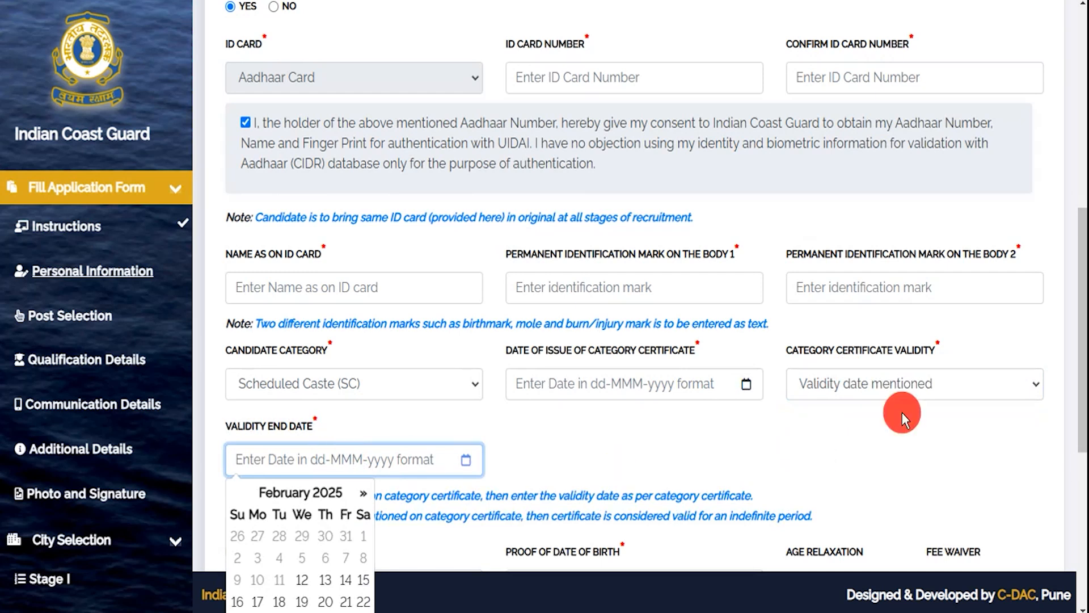
left_click(876, 384)
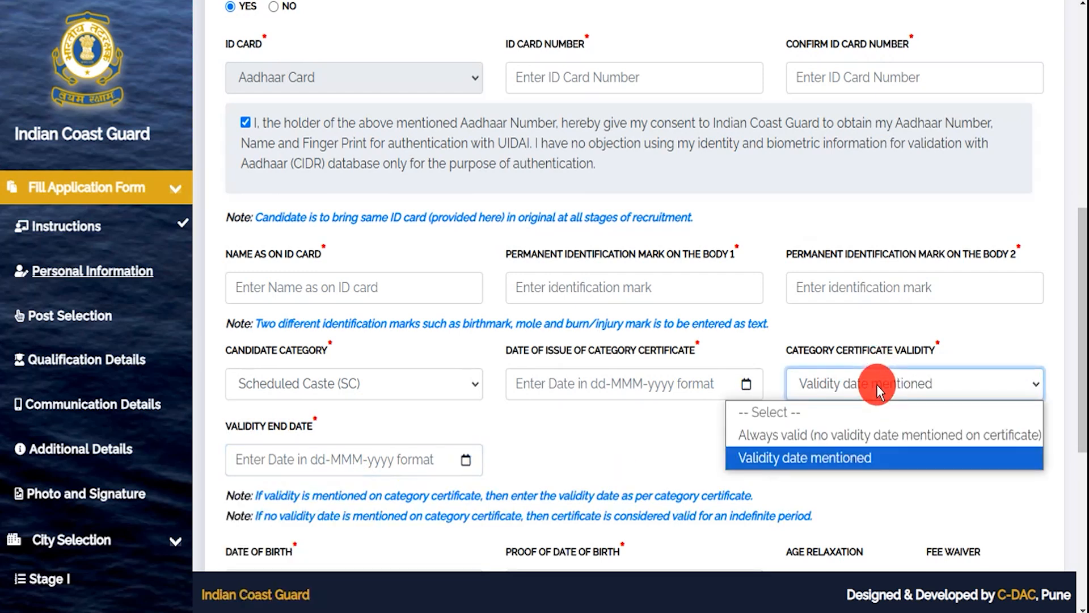
left_click(819, 430)
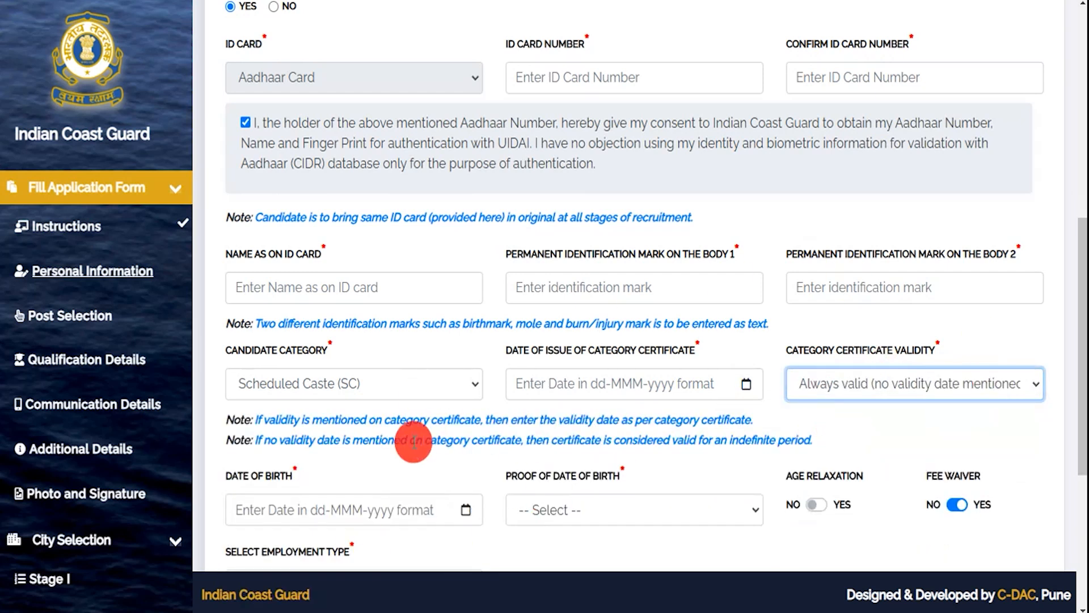
scroll(413, 440, "down", 5)
- Pick the date of birth, review the DOB proof options, set fee waiver to Yes, open the employment type list
left_click(324, 197)
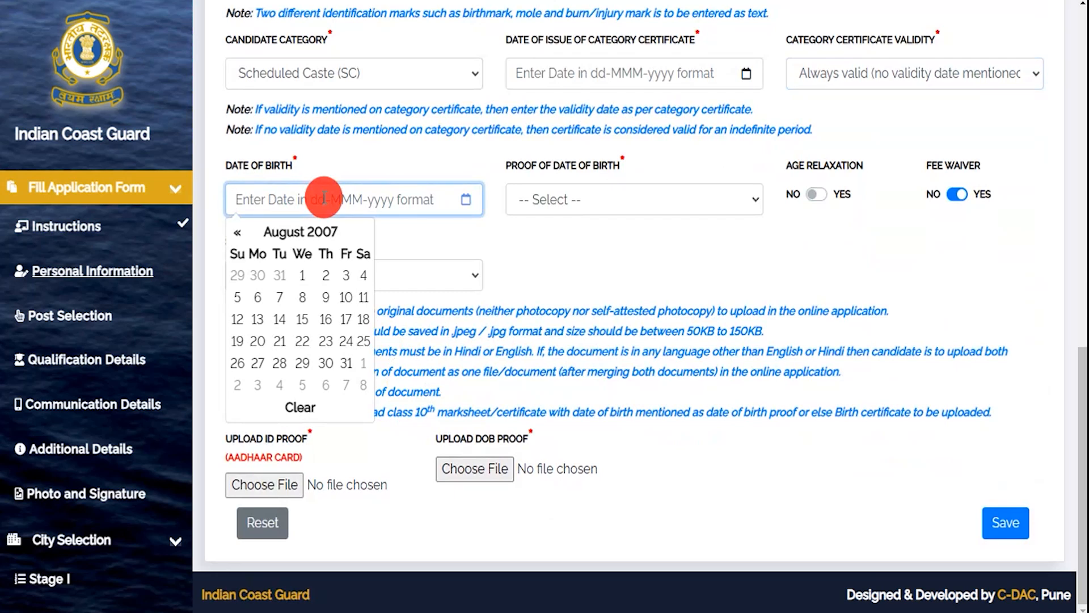
left_click(587, 195)
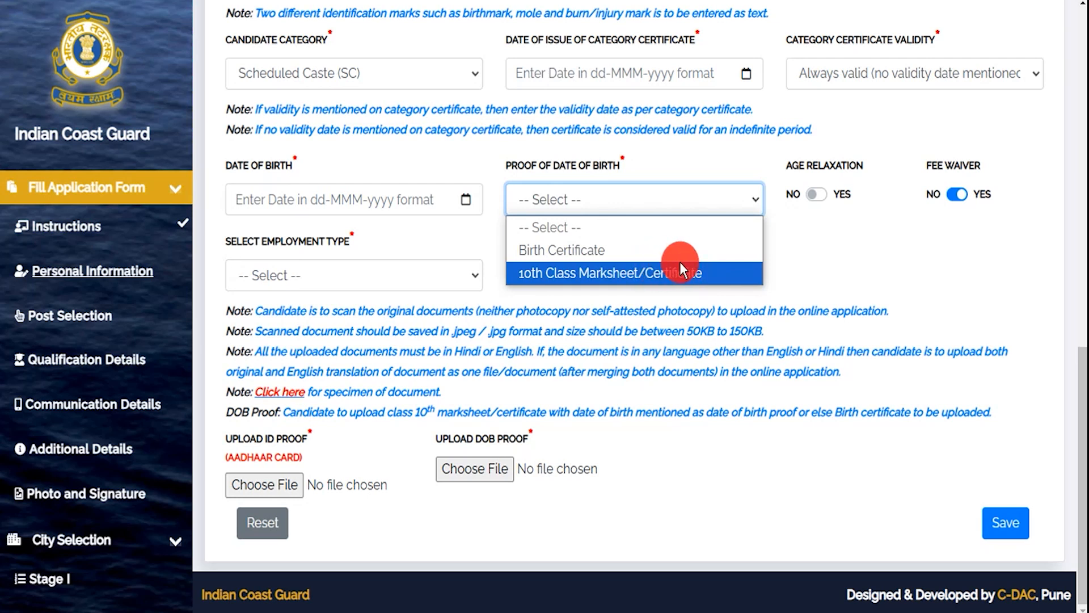
left_click(811, 244)
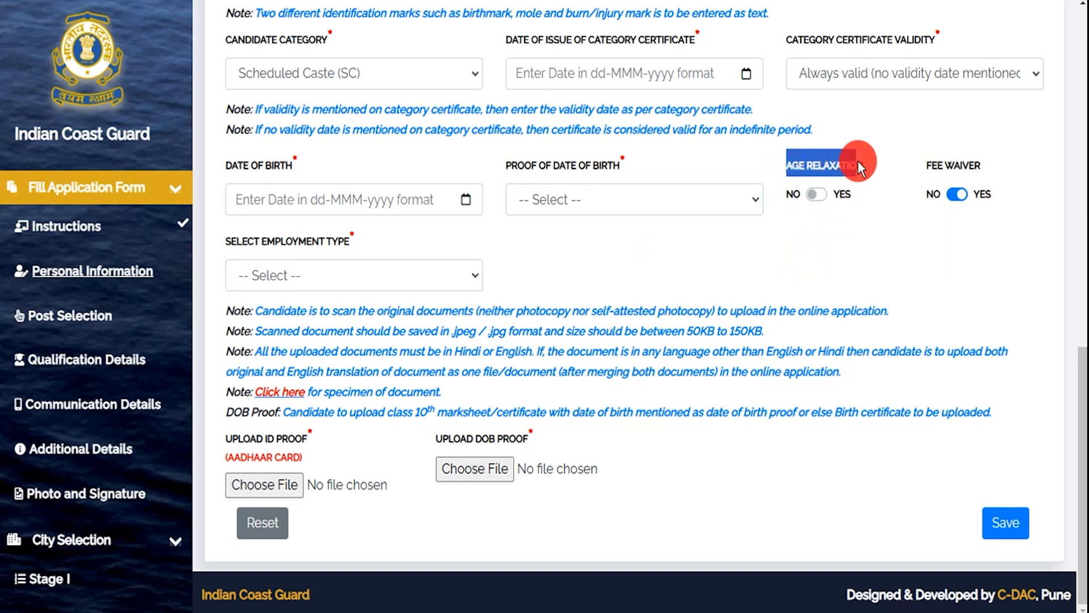
left_click(812, 195)
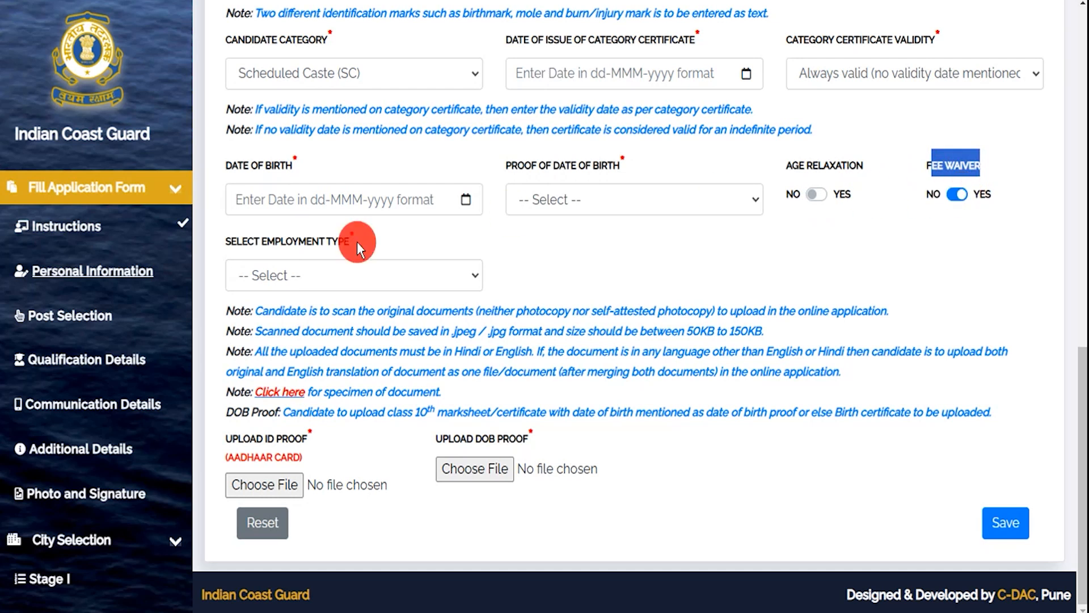
left_click(242, 243)
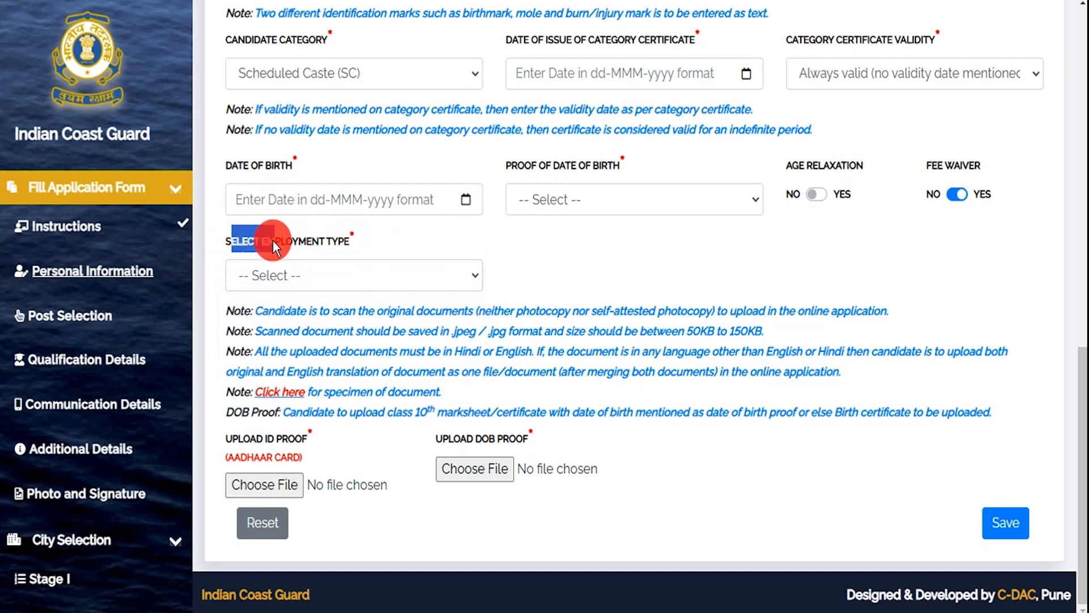
left_click(332, 271)
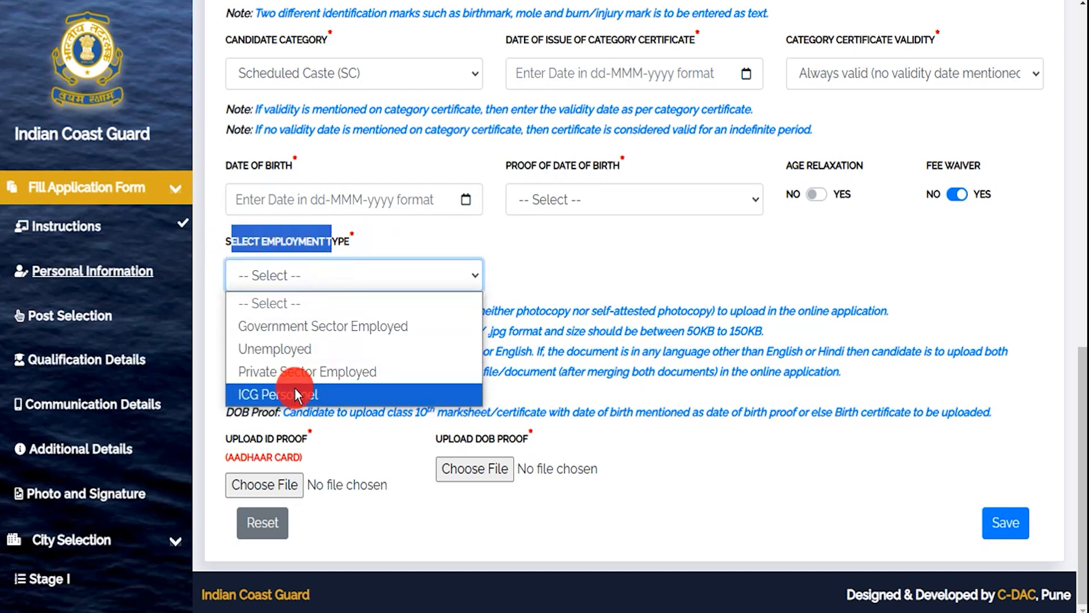
- Choose Unemployed as the employment type and note the allowed file format and 50KB–150KB size limit
left_click(296, 351)
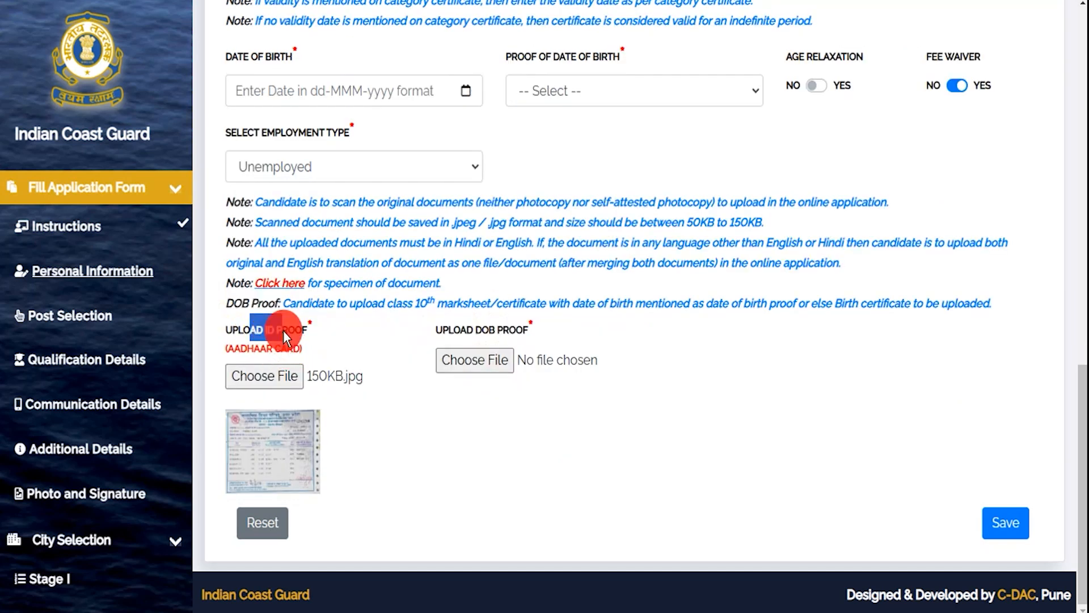
left_click_drag(475, 327, 485, 328)
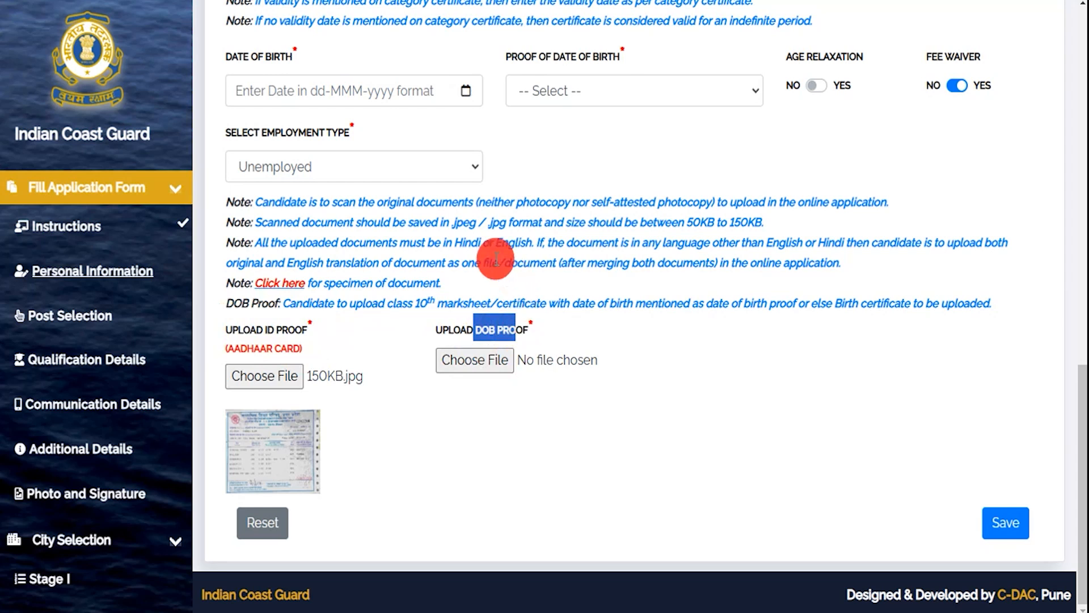
left_click(459, 223)
left_click_drag(459, 223, 501, 223)
left_click_drag(687, 222, 762, 223)
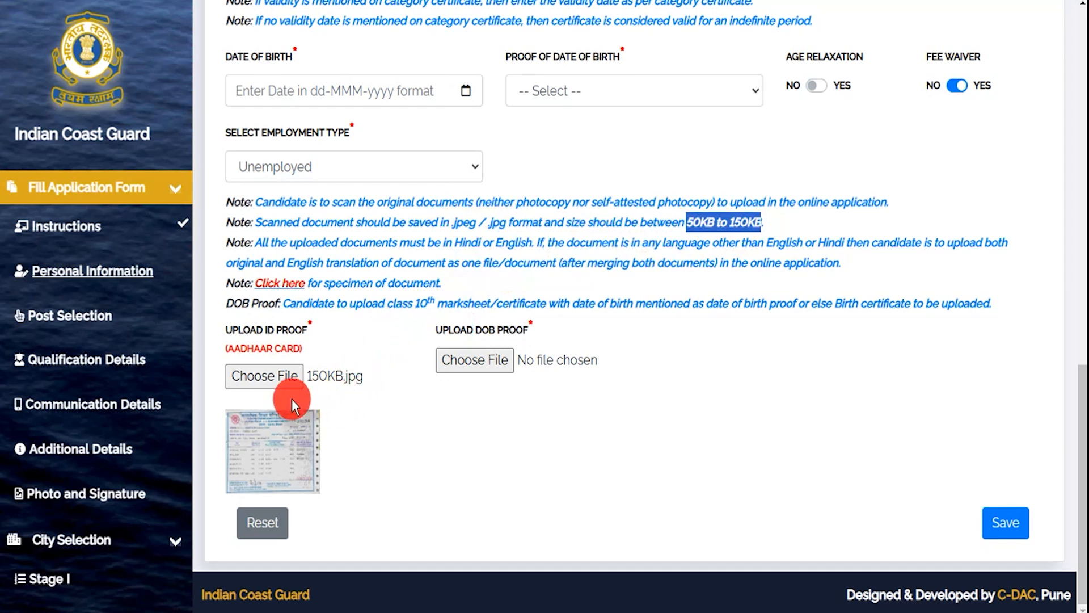
- Attach 150KB.jpg as both the ID proof and DOB proof, then save the personal details
left_click(274, 379)
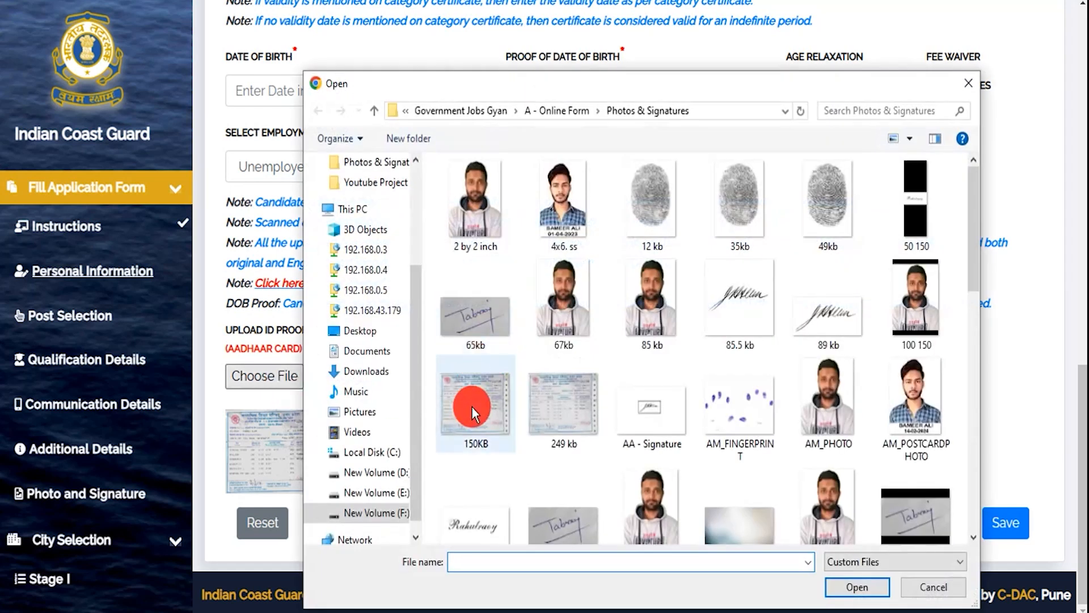
double_click(472, 406)
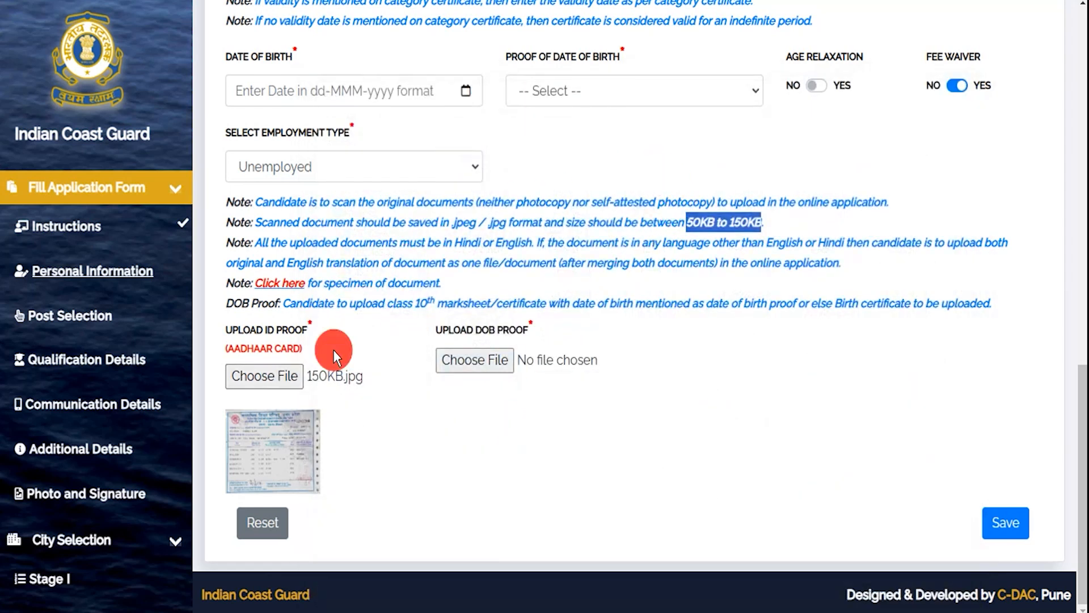
left_click(461, 357)
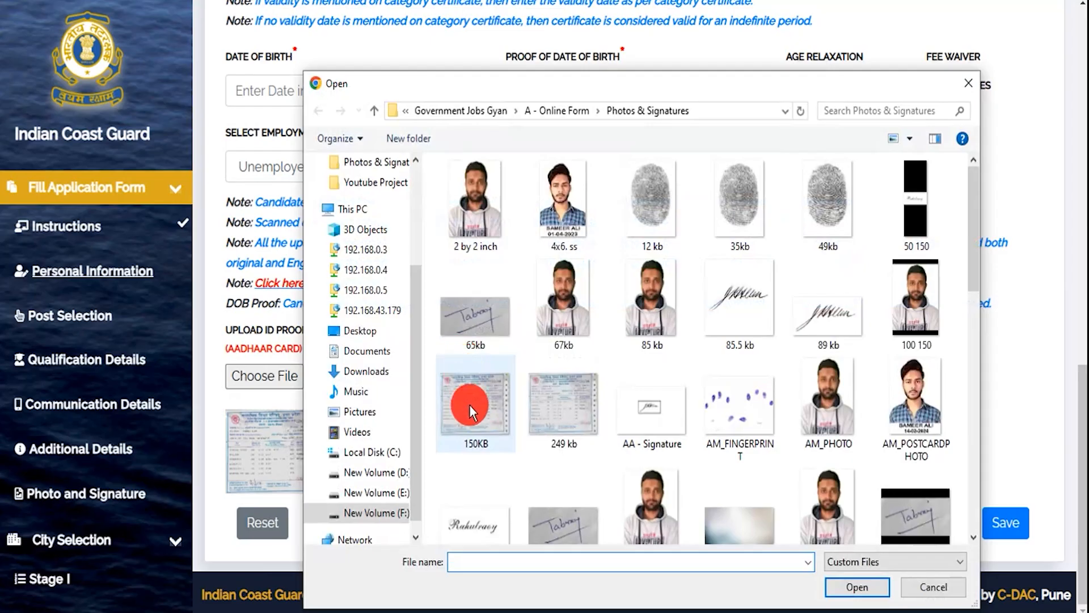
double_click(469, 404)
left_click(700, 144)
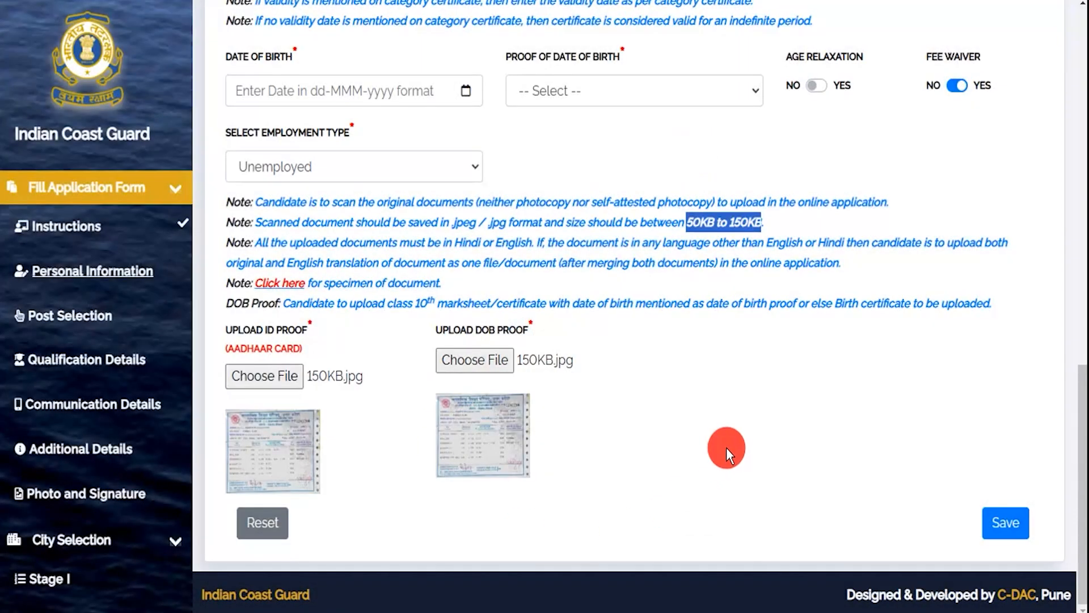
left_click(999, 524)
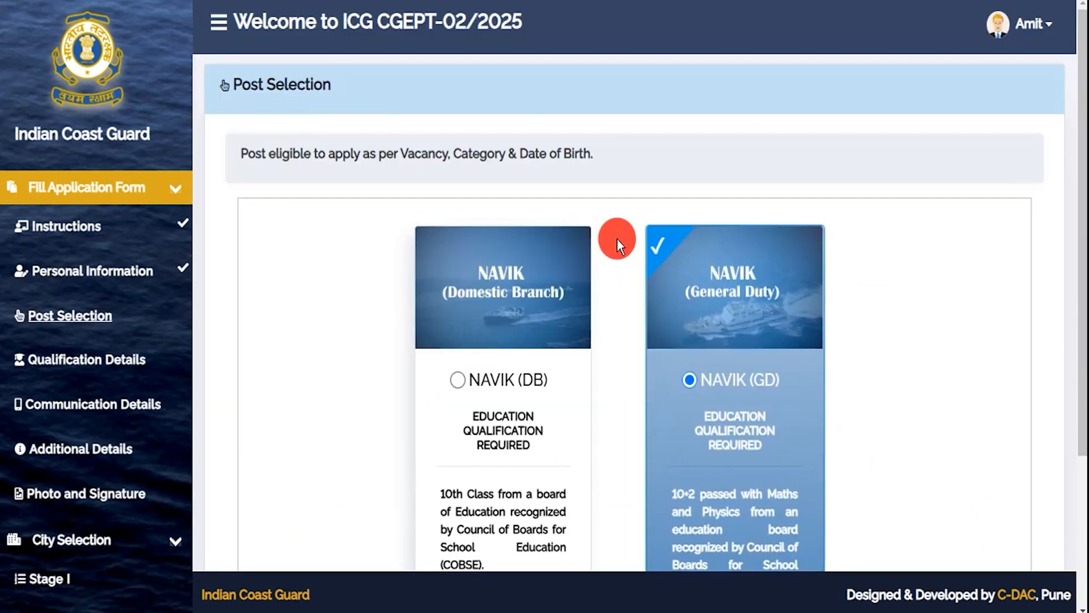
- Keep NAVIK (GD) on Post Selection, save it and dismiss the success message
scroll(618, 238, "down", 2)
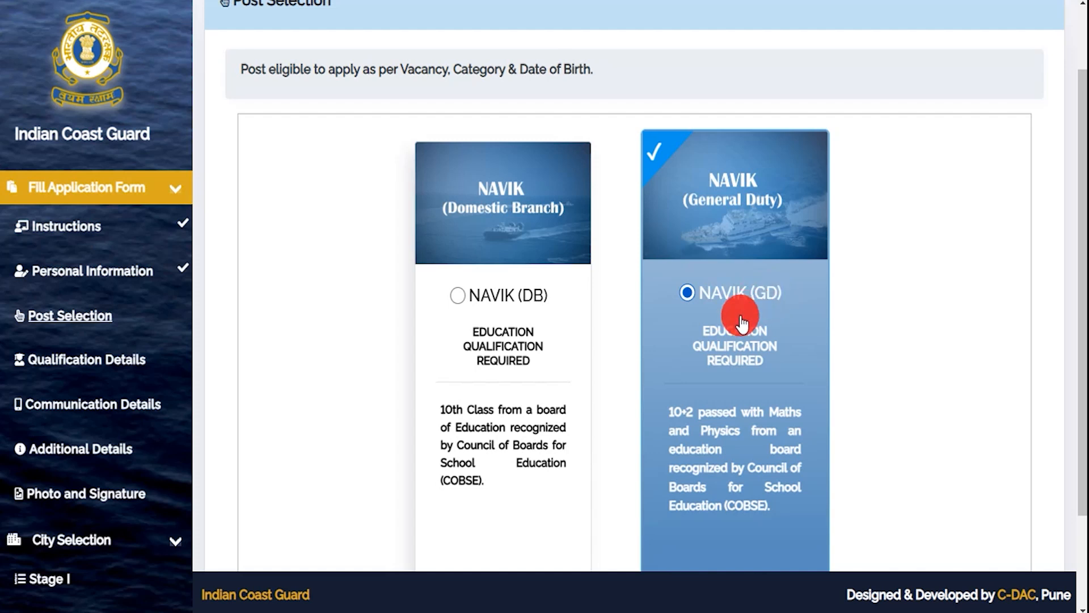
scroll(870, 403, "down", 2)
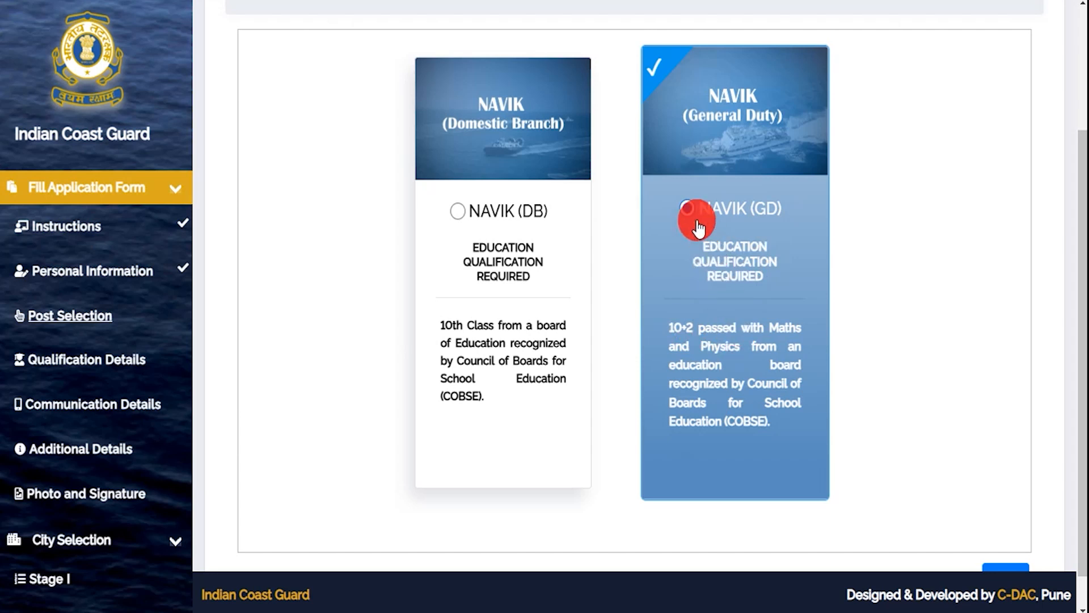
scroll(774, 296, "down", 1)
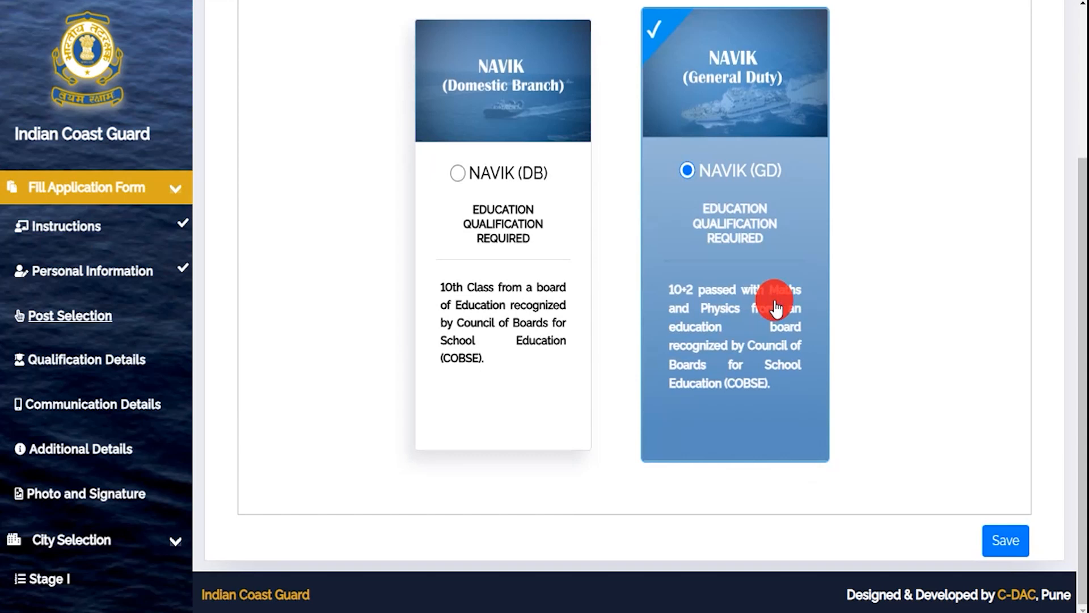
left_click(999, 541)
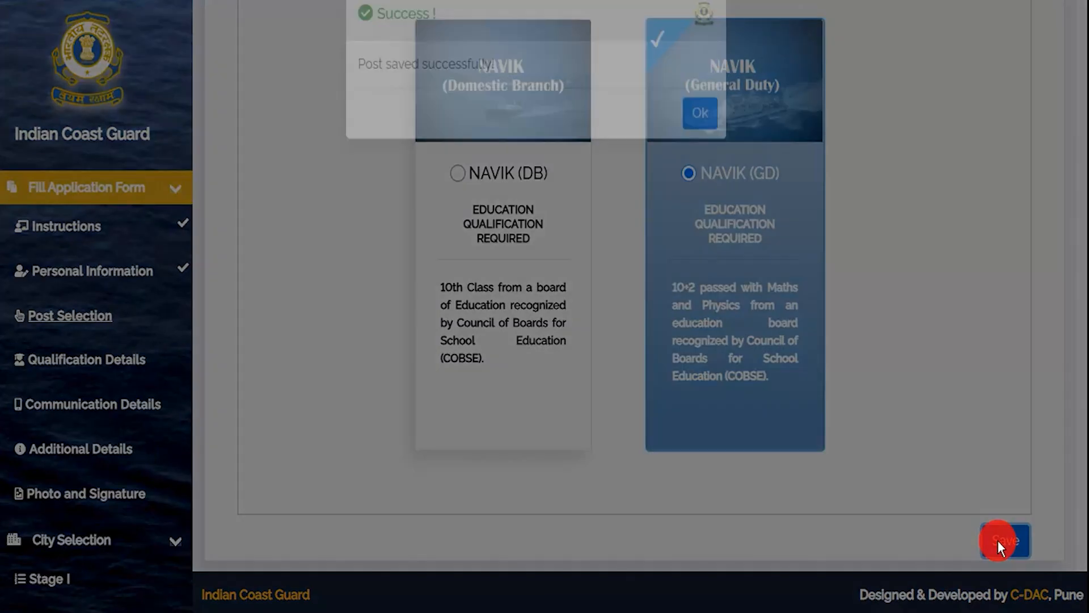
left_click(696, 145)
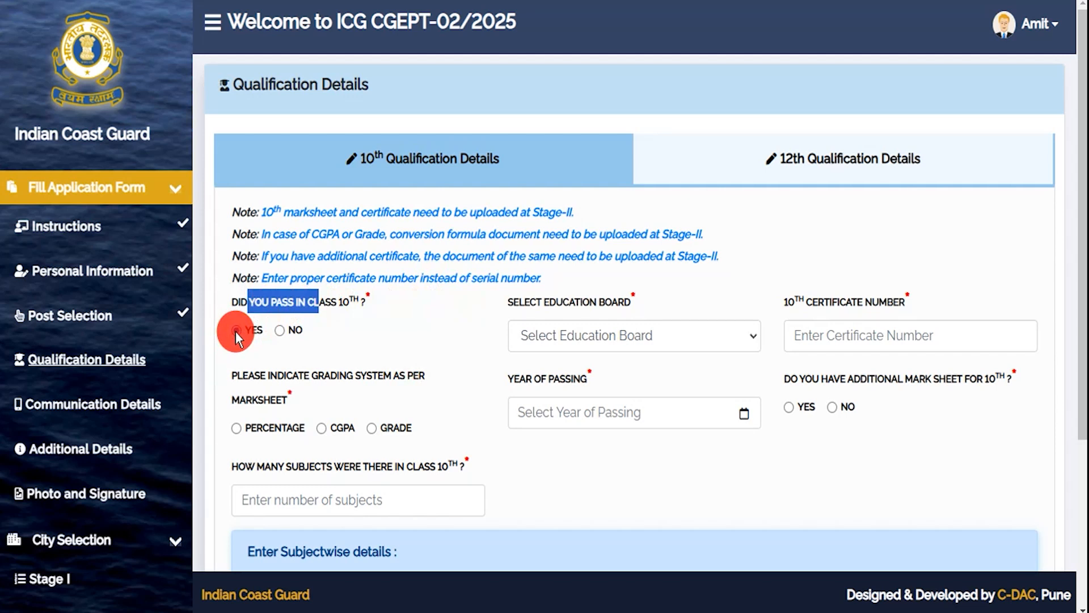
- Choose Bhartiya Shiksha Board and enter 10th certificate number 748596
left_click(569, 339)
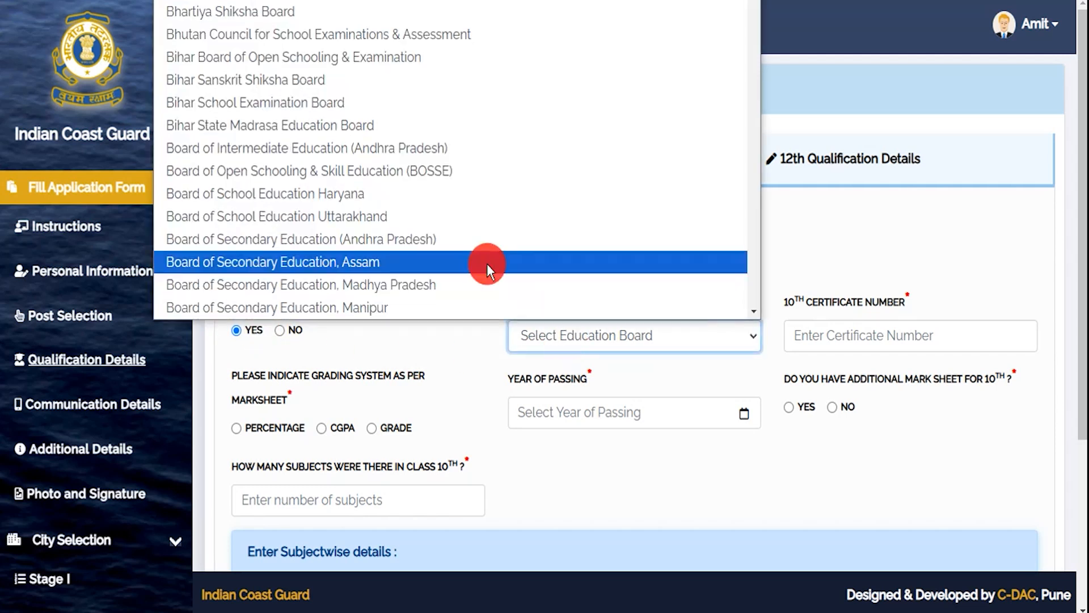
left_click(251, 12)
left_click(837, 337)
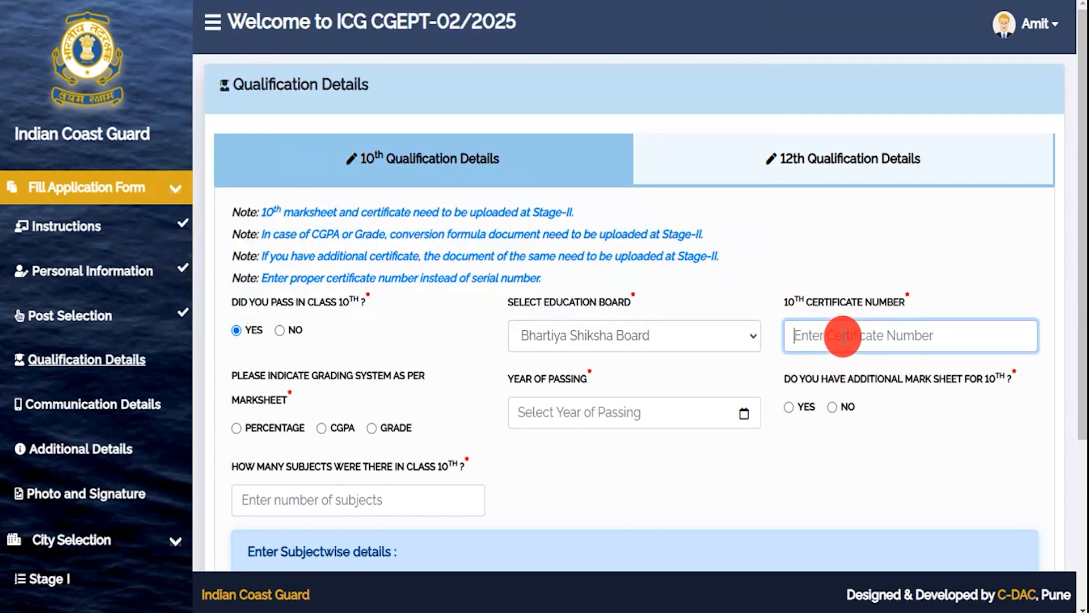
type("748596")
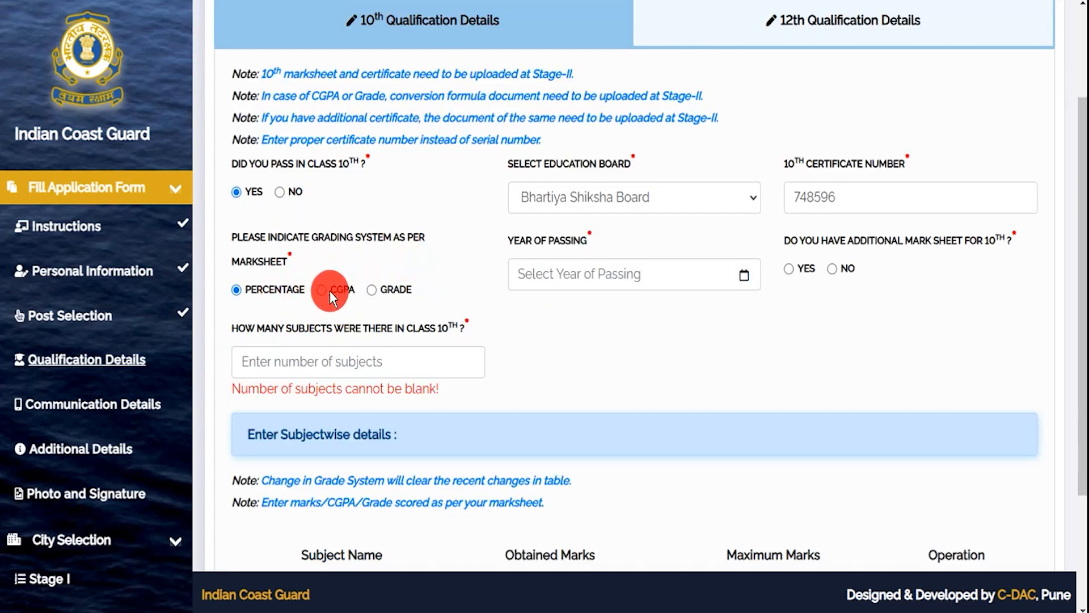
- Set percentage grading, 6 subjects, passing year 2019, and answer No to an additional mark sheet
left_click(239, 292)
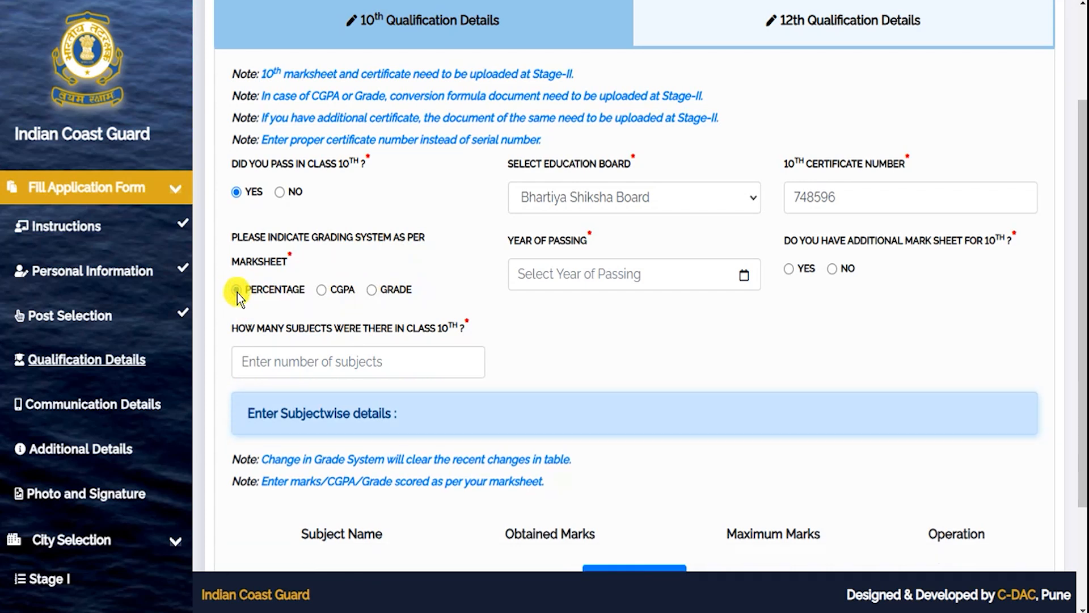
left_click(304, 363)
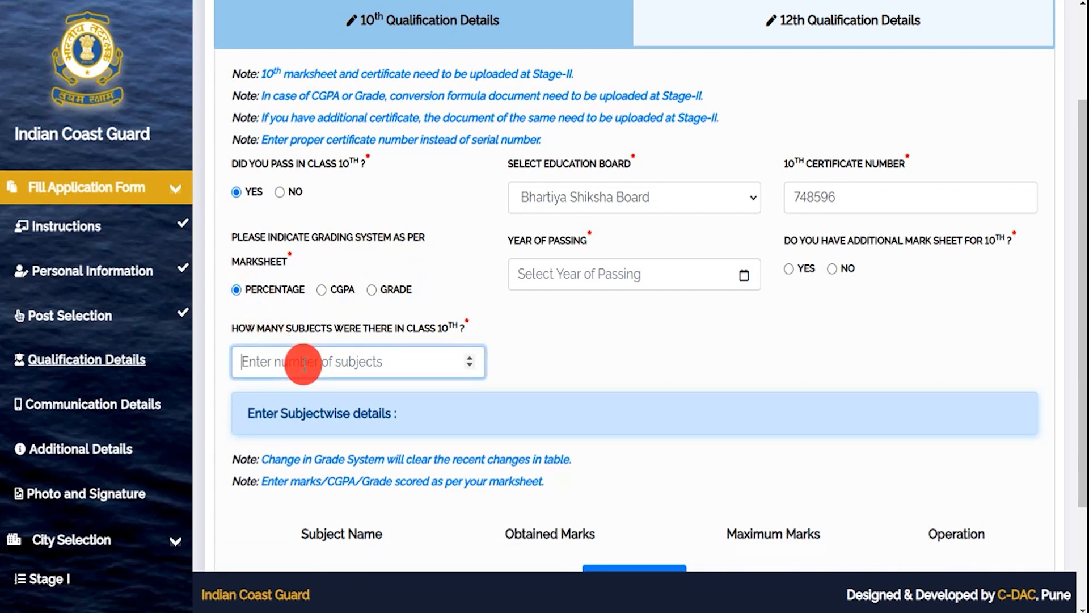
type("6")
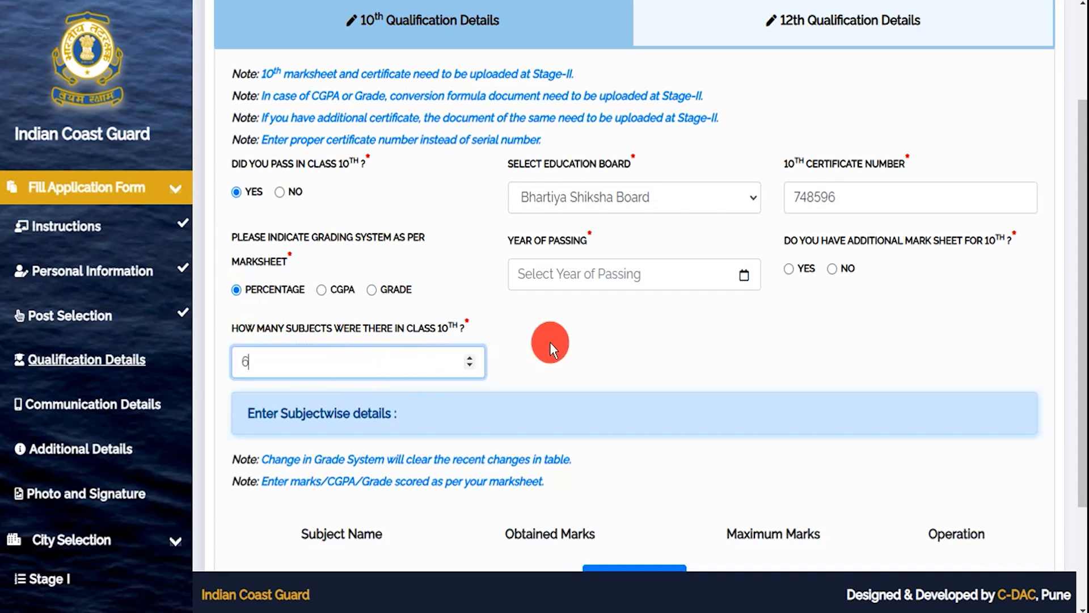
left_click(540, 253)
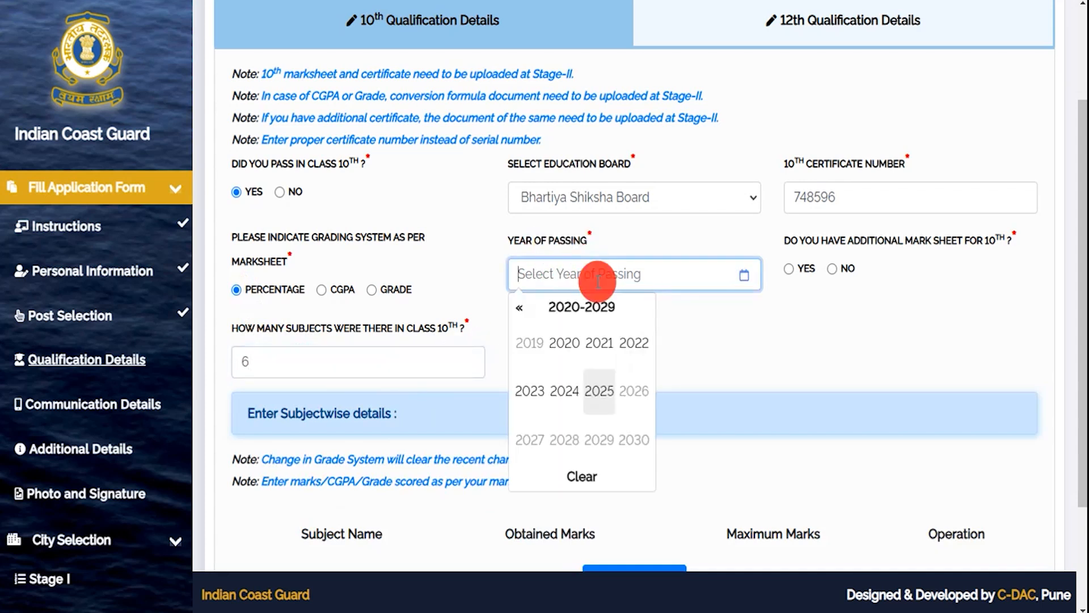
left_click(536, 350)
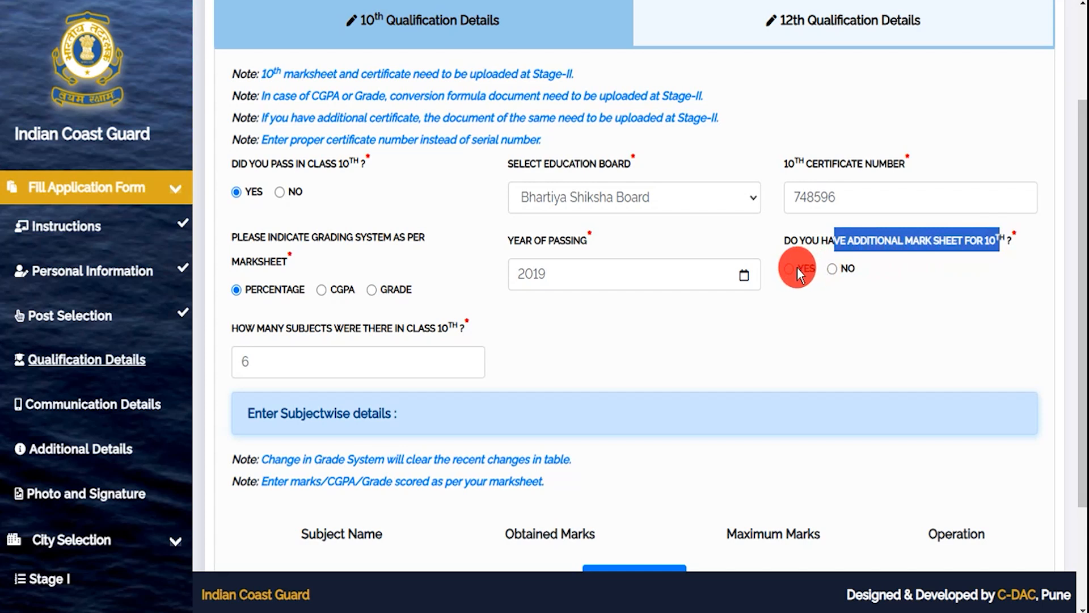
left_click(832, 269)
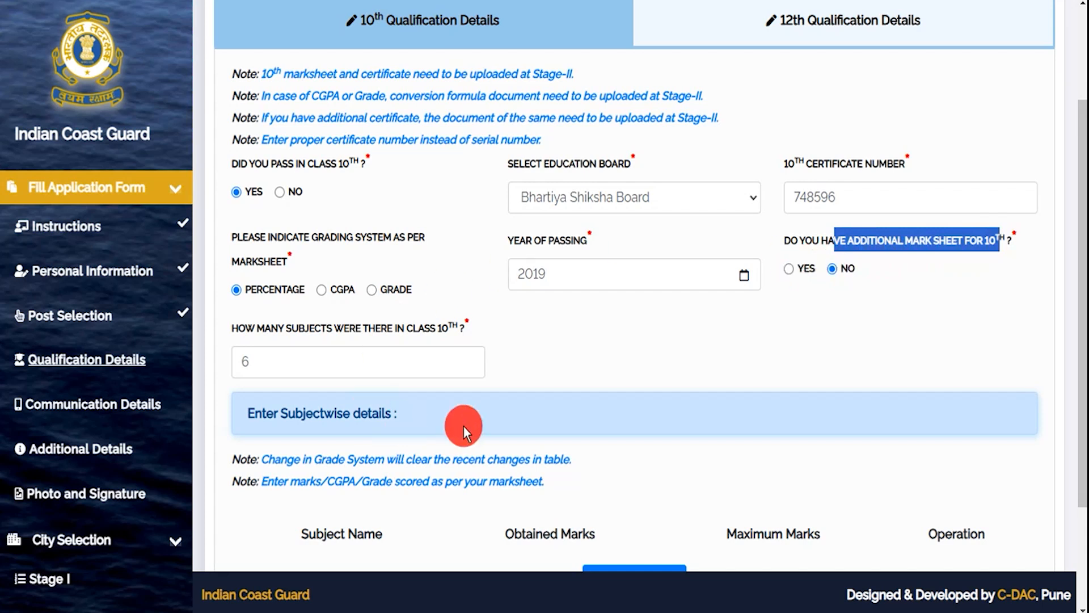
- Add the first Class 10 subject row: Hindi, 80 obtained out of 100 maximum marks
scroll(492, 396, "down", 3)
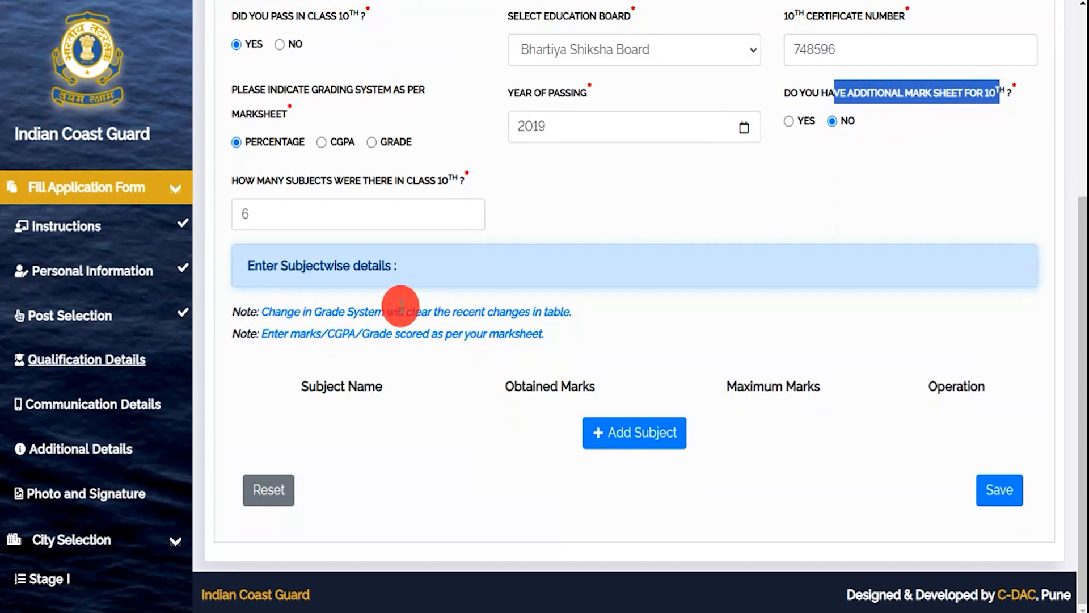
left_click_drag(262, 265, 358, 264)
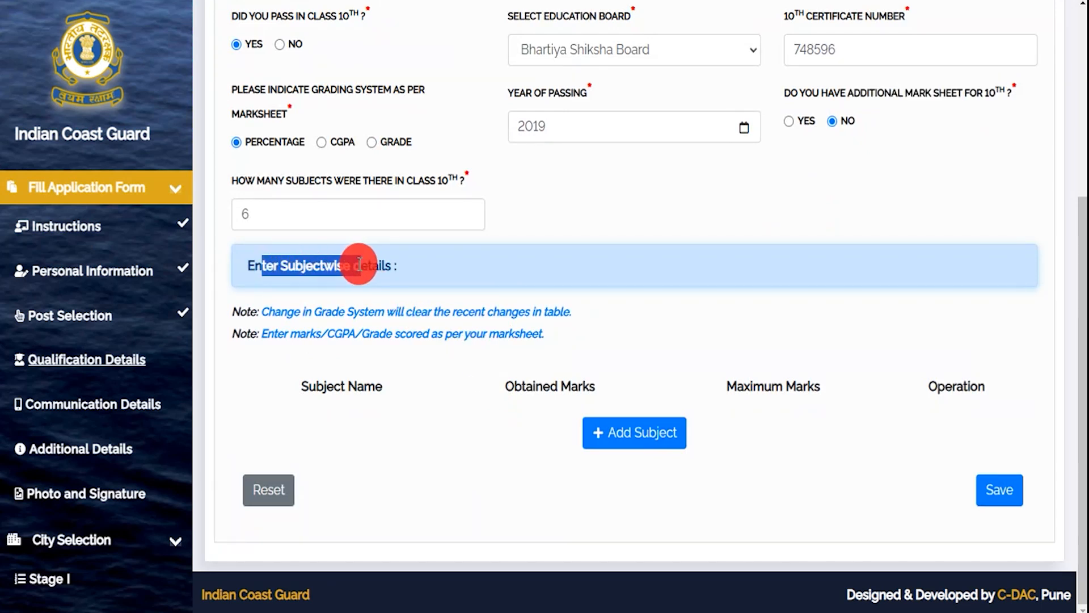
left_click(613, 438)
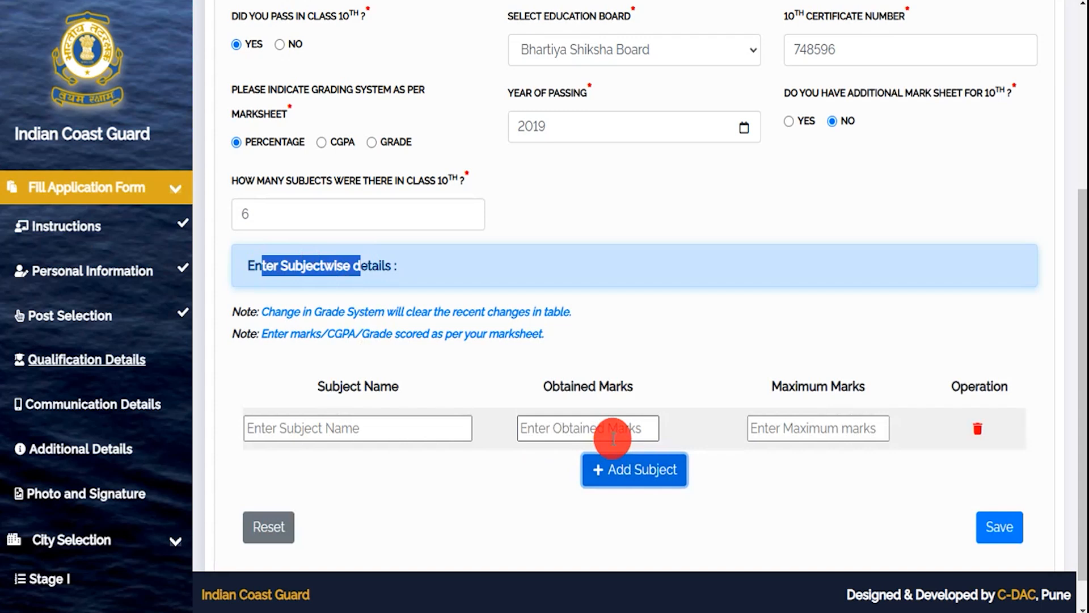
left_click(329, 428)
type("Hindi")
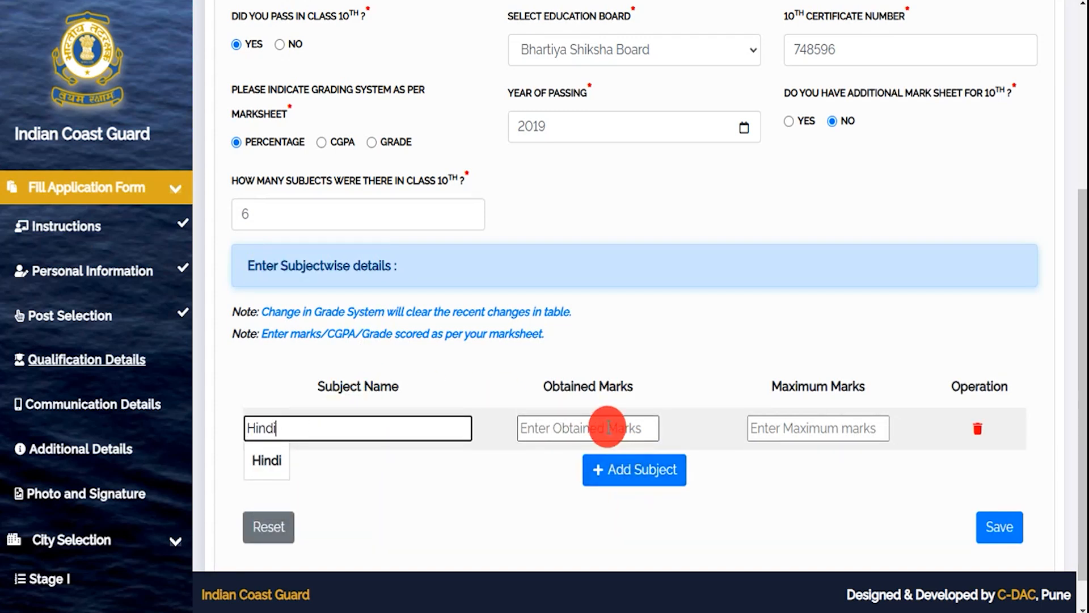
left_click(608, 427)
type("80")
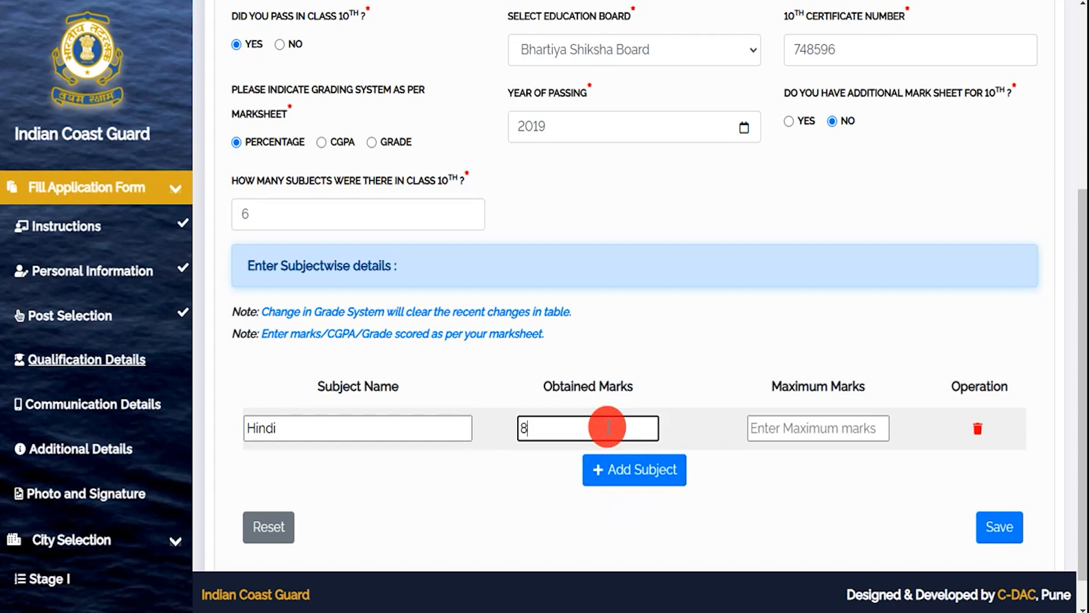
left_click(840, 429)
type("100")
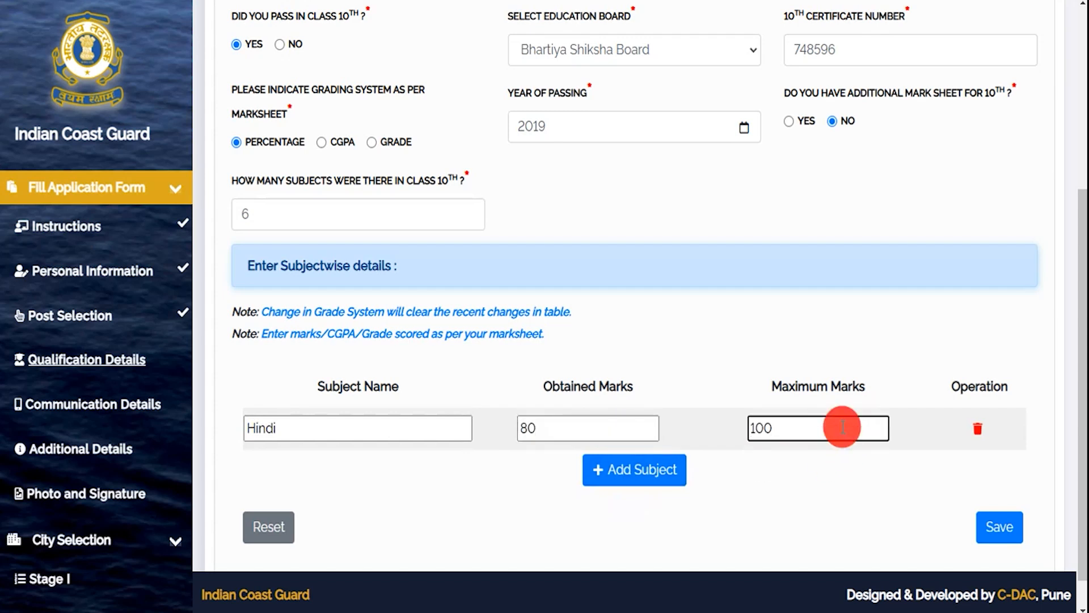
- Add a second blank subject row and place the cursor in its Subject Name box
left_click(860, 482)
left_click(625, 470)
scroll(623, 438, "down", 2)
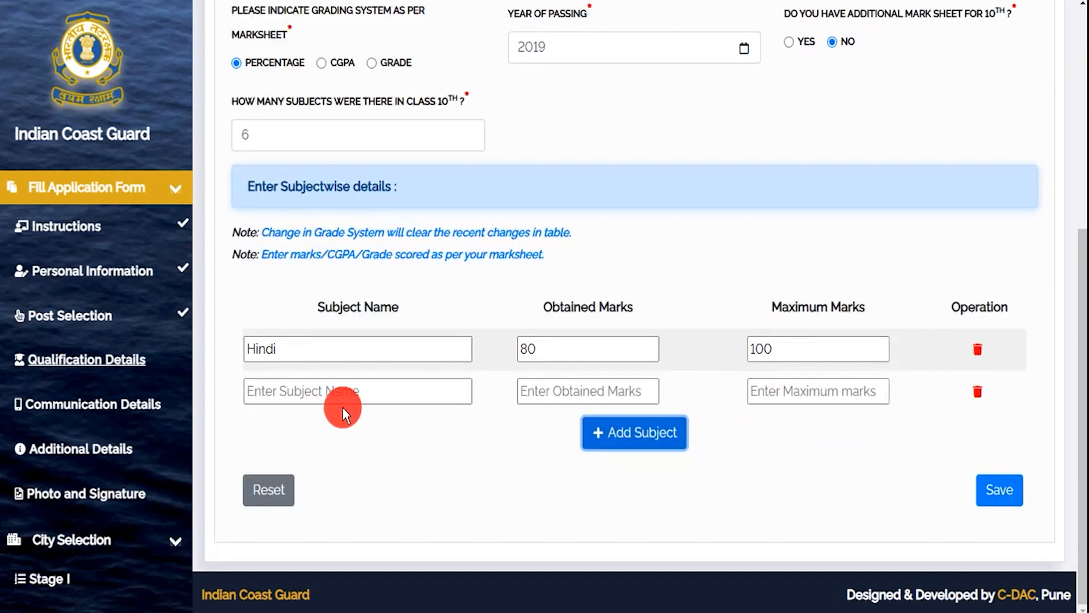
left_click(312, 391)
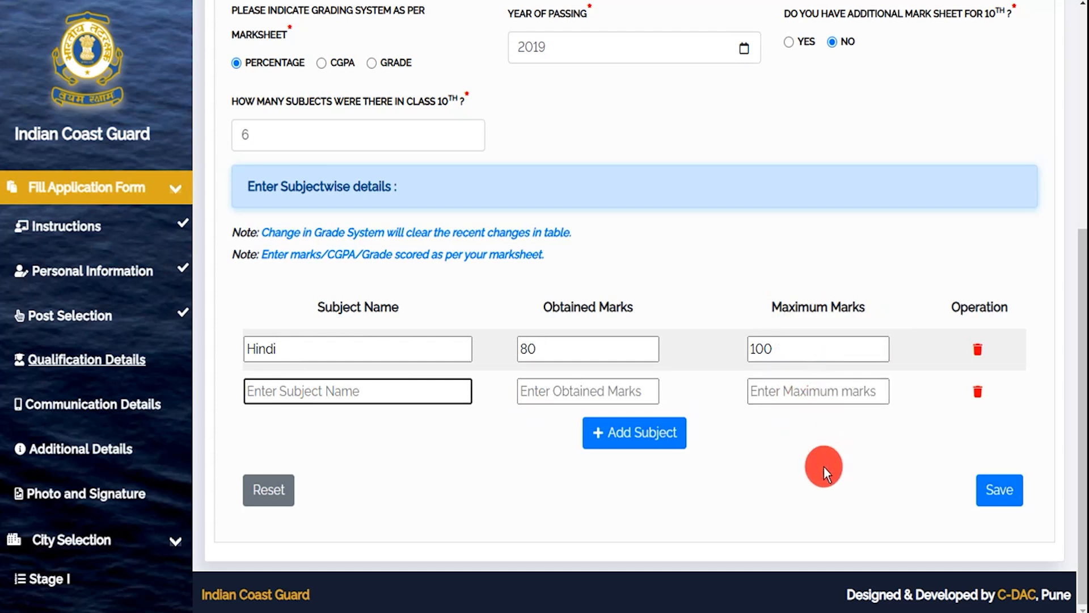
left_click(1001, 492)
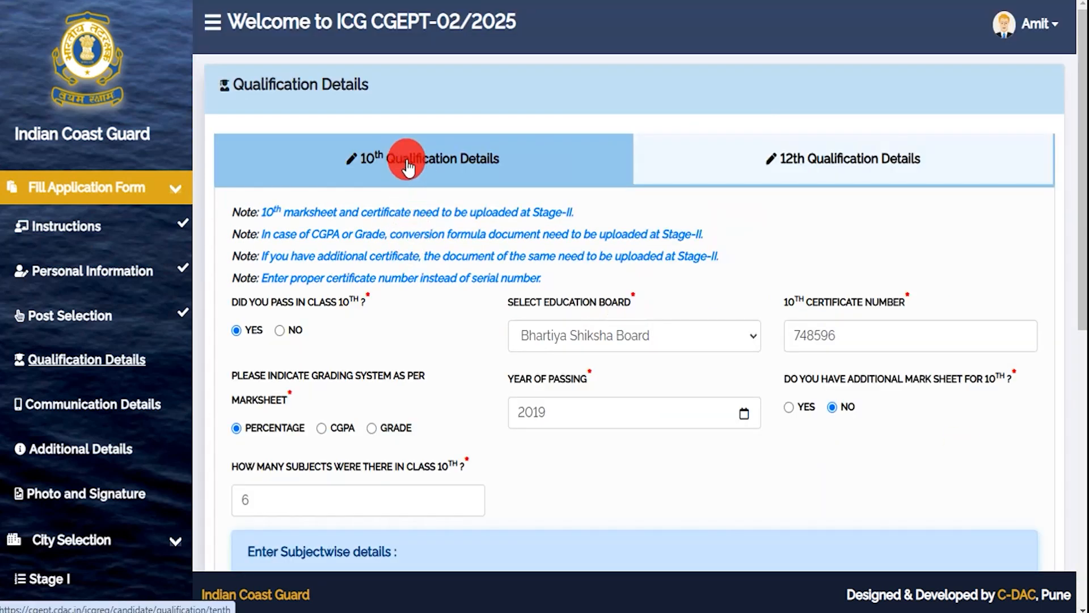
left_click(794, 162)
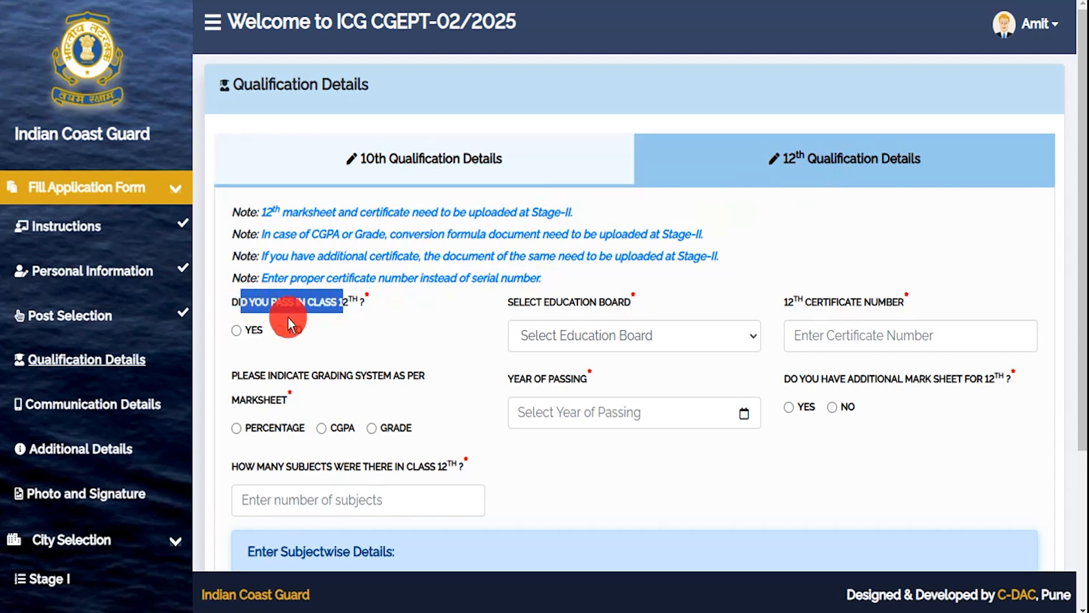
left_click_drag(533, 302, 607, 318)
left_click(594, 338)
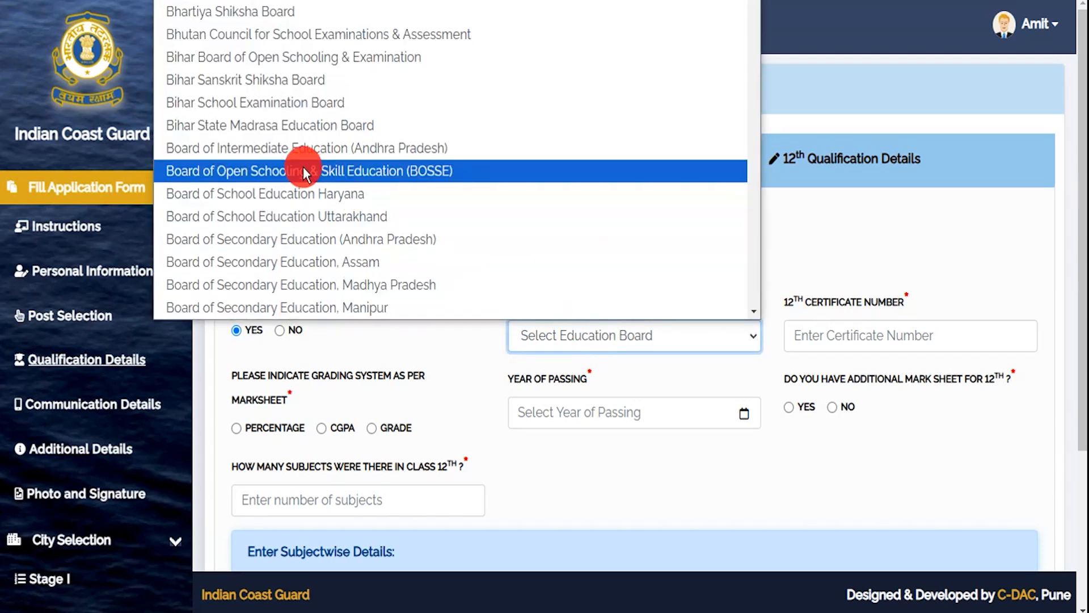
left_click(291, 155)
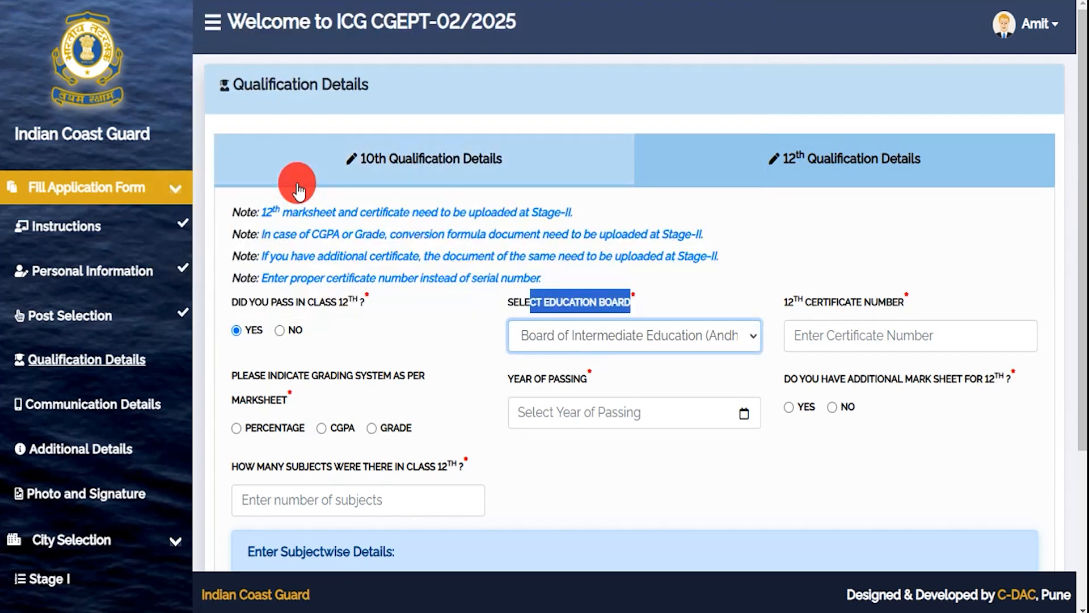
left_click(822, 336)
type("475898")
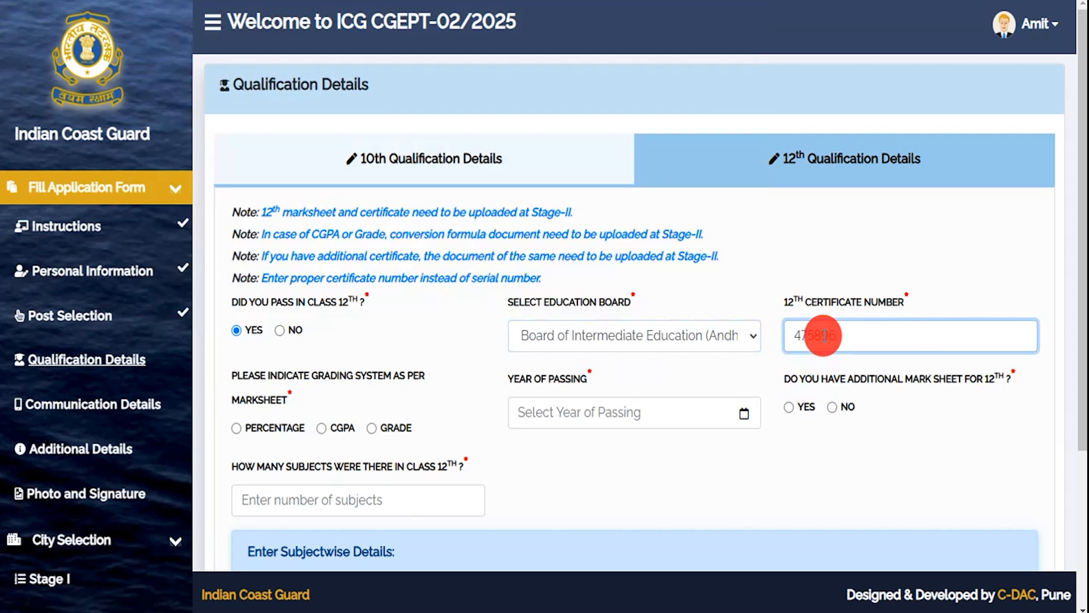
- Set percentage grading, passing year 2022, and answer Yes to having an additional mark sheet
left_click(236, 427)
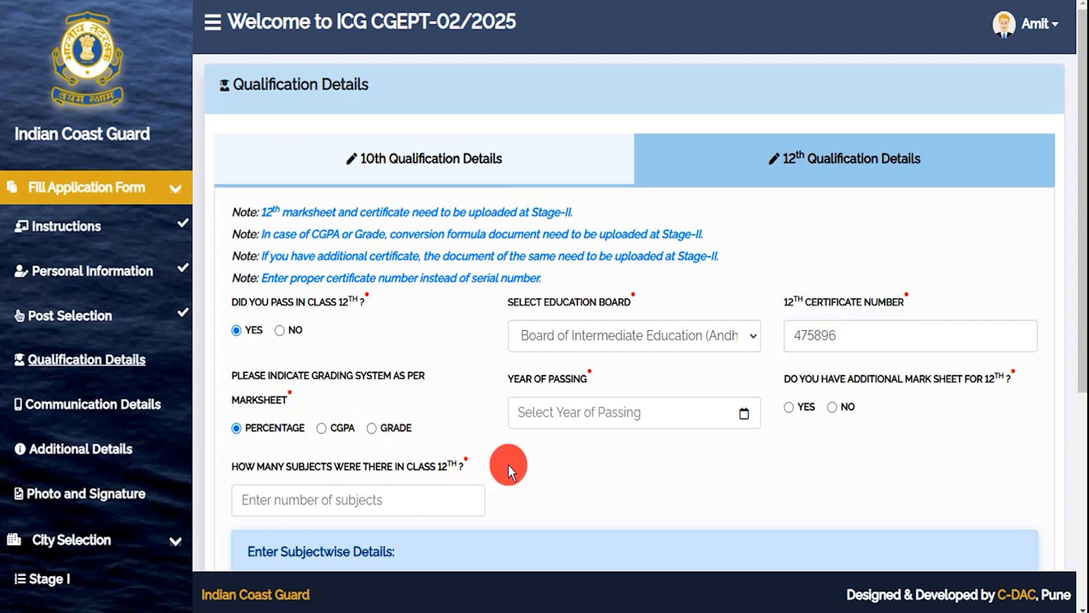
scroll(509, 464, "down", 2)
left_click(574, 329)
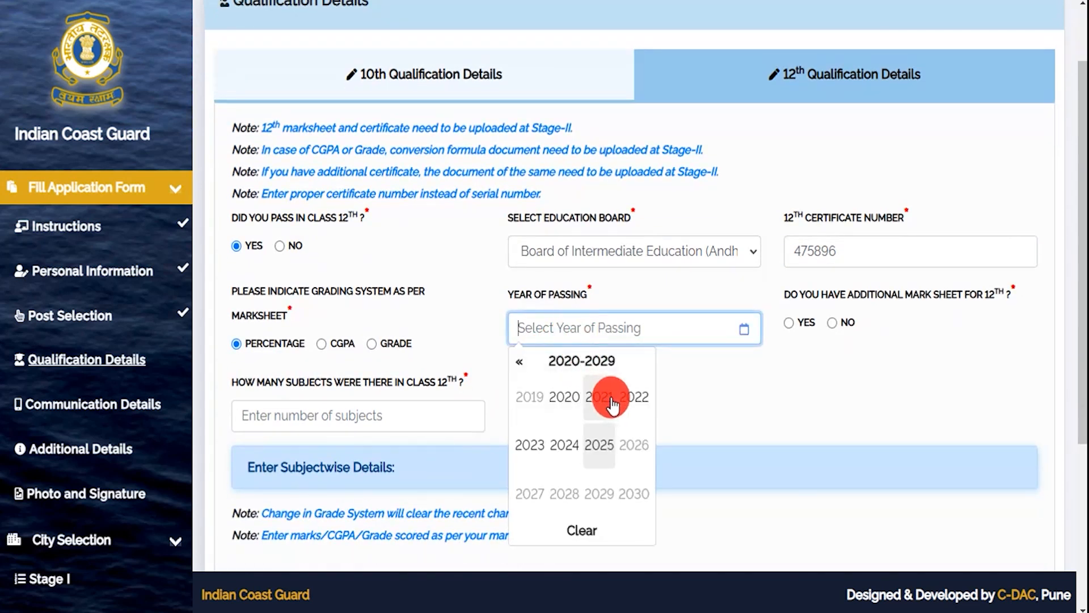
left_click(634, 396)
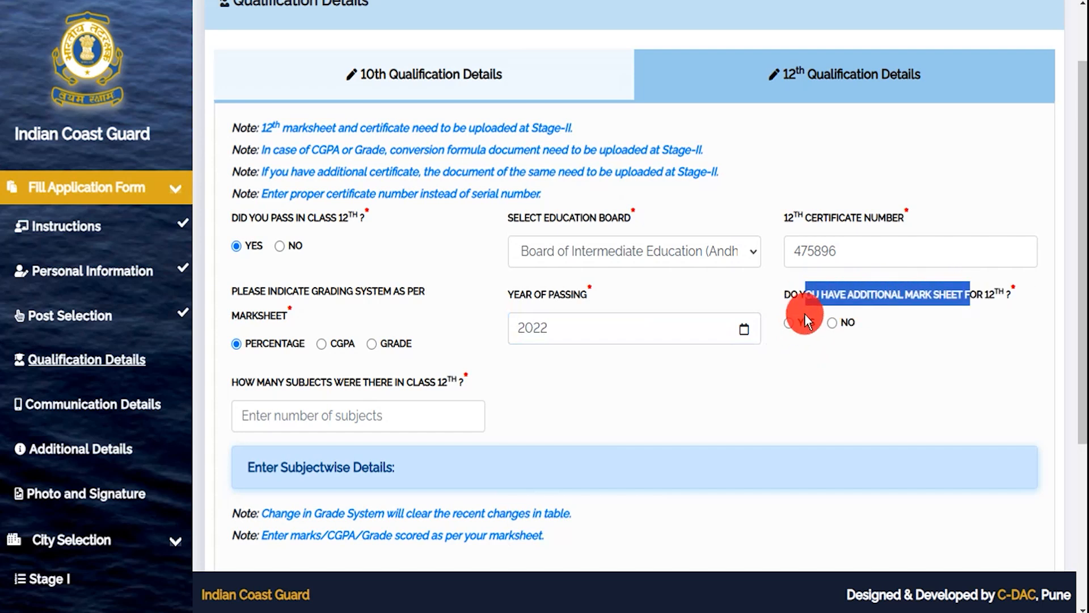
left_click(832, 322)
left_click(790, 323)
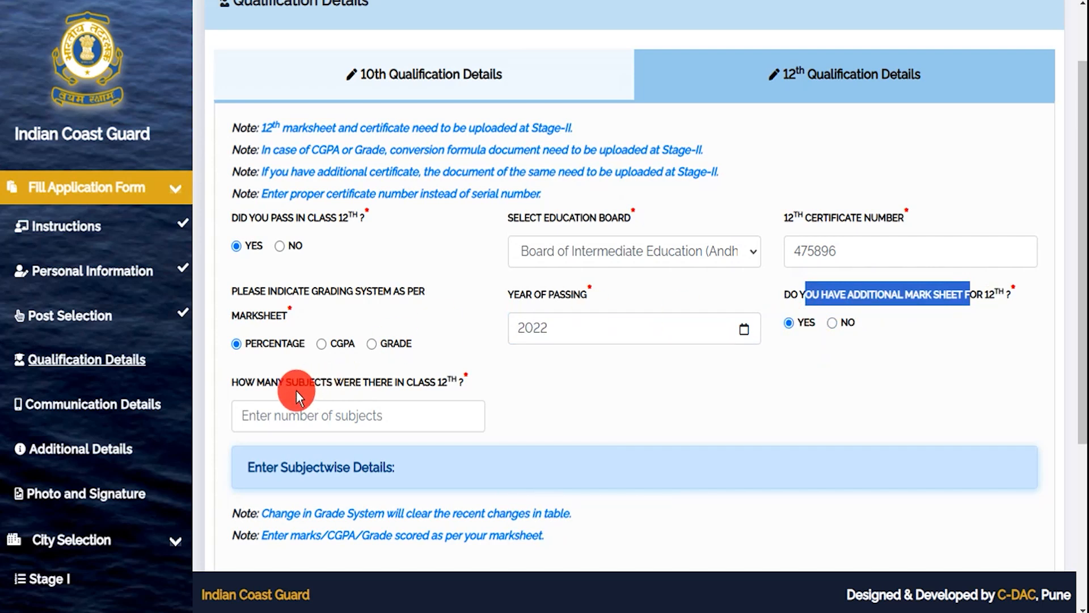
- Enter 5 as the number of Class 12 subjects and review the resulting subject table
left_click_drag(266, 376, 396, 379)
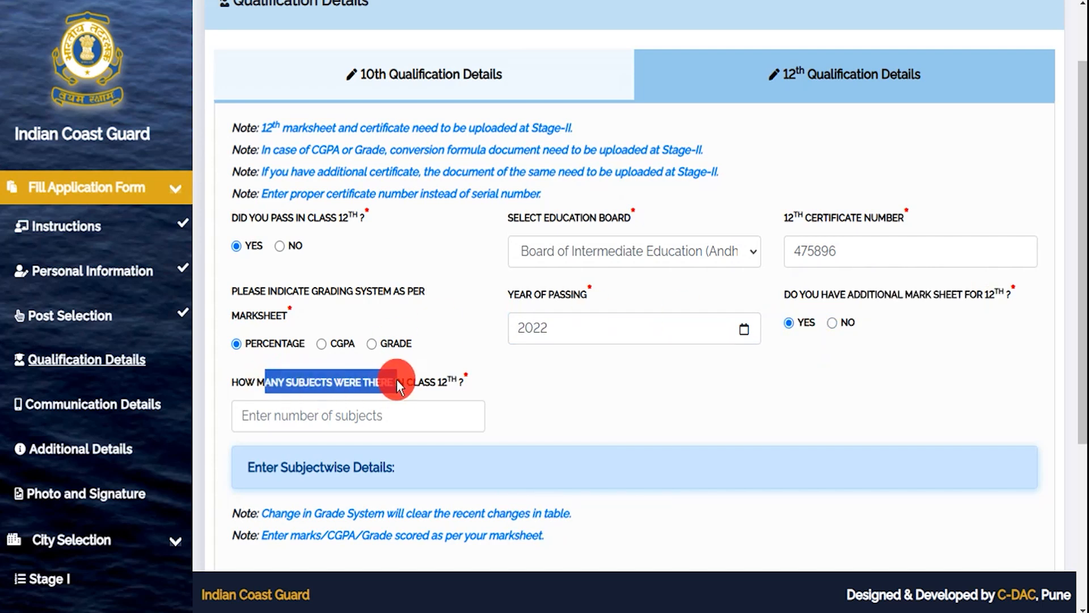
left_click(344, 415)
type("5")
left_click(530, 414)
scroll(536, 414, "down", 5)
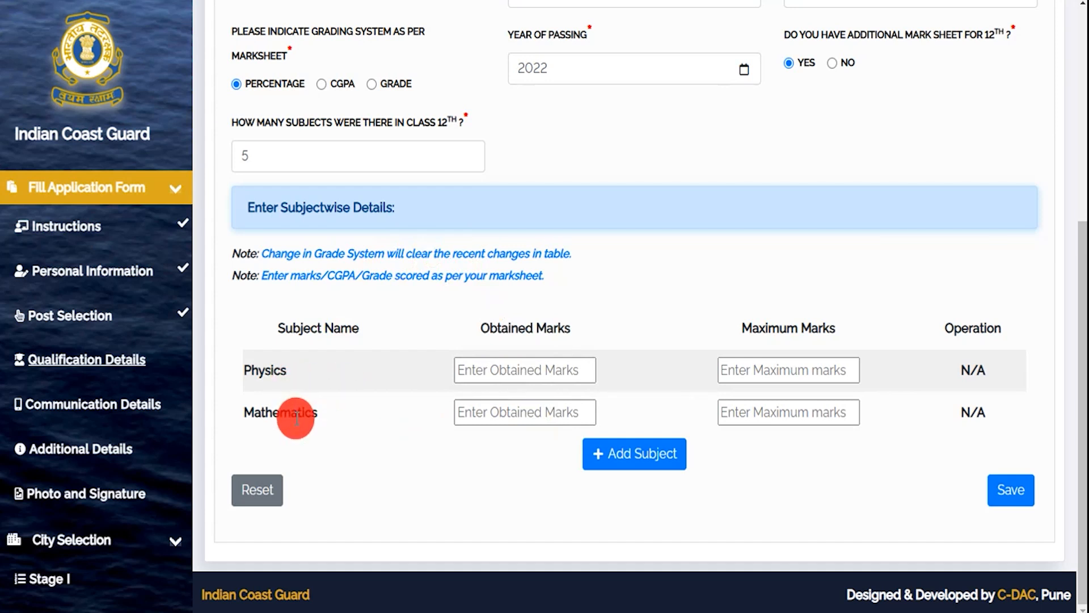
scroll(404, 444, "up", 2)
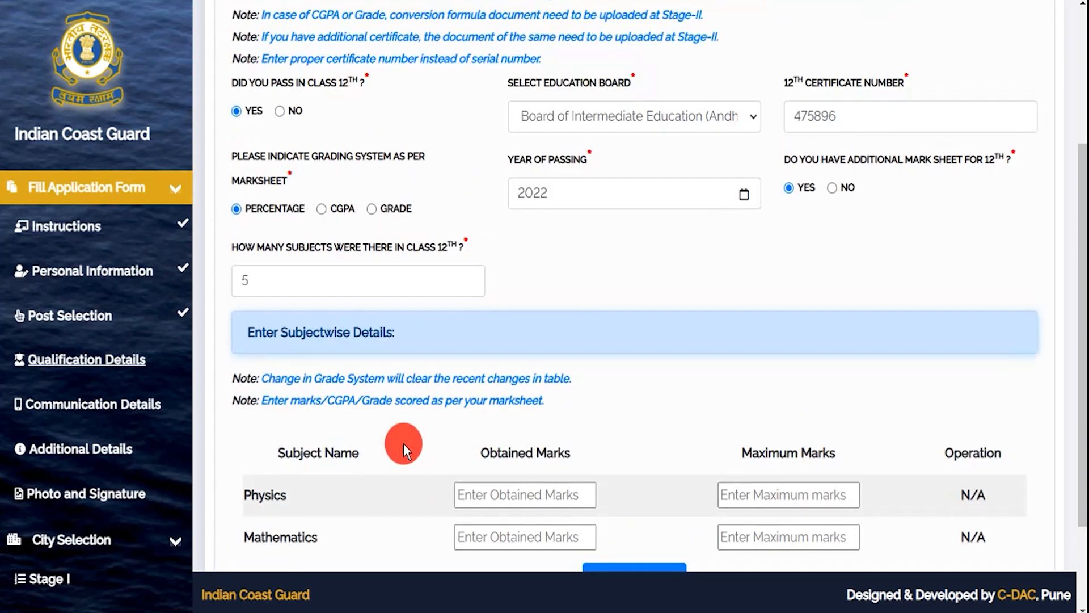
scroll(515, 471, "down", 2)
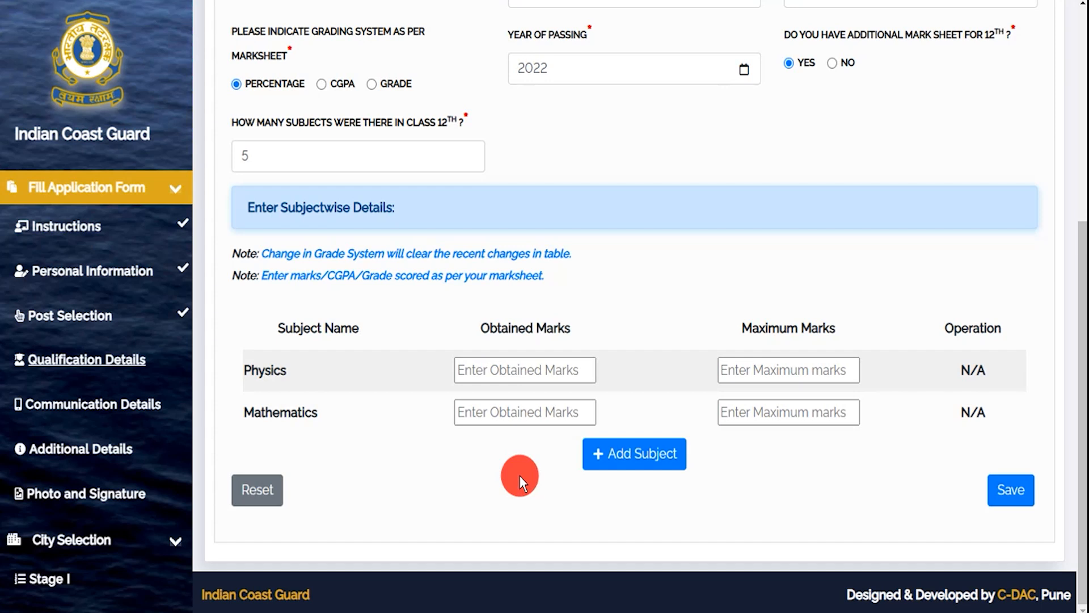
- Enter 80 out of 100 marks for both Physics and Mathematics
left_click(500, 366)
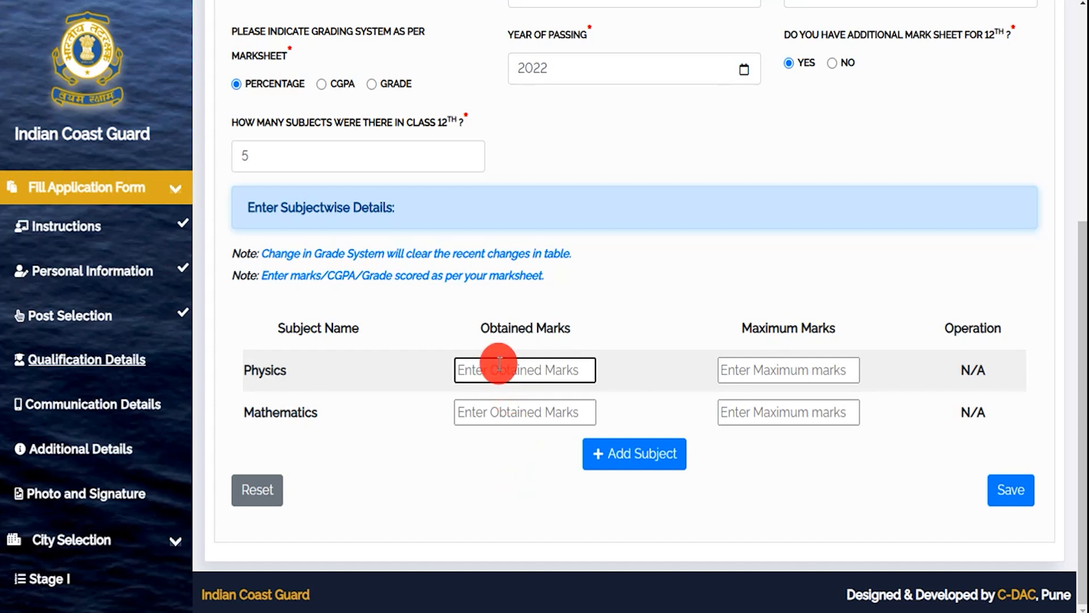
type("80")
left_click(785, 372)
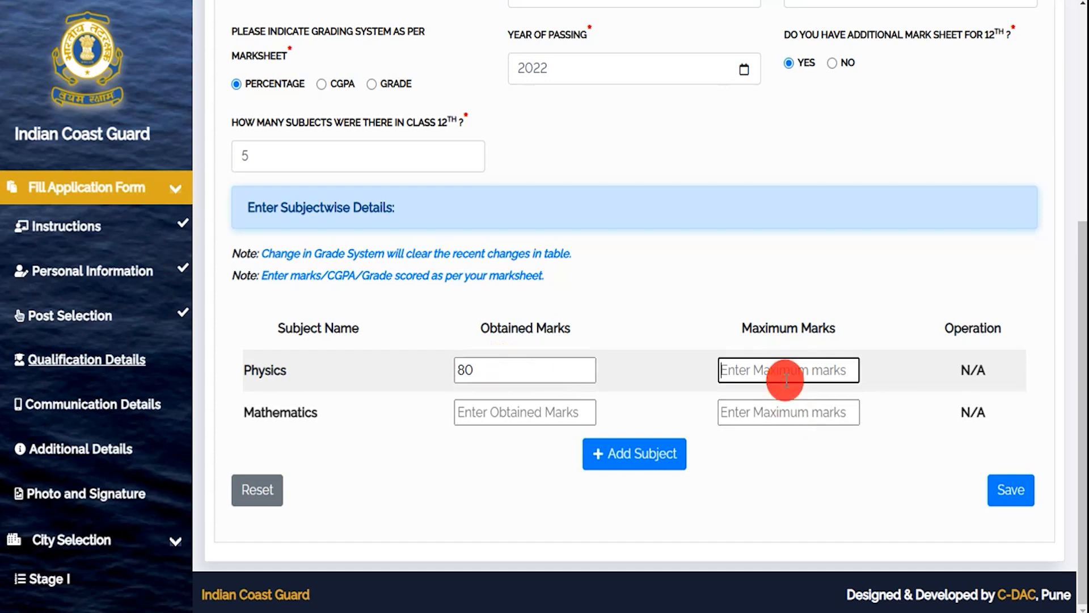
type("100")
left_click(518, 409)
type("80")
left_click(732, 411)
type("100")
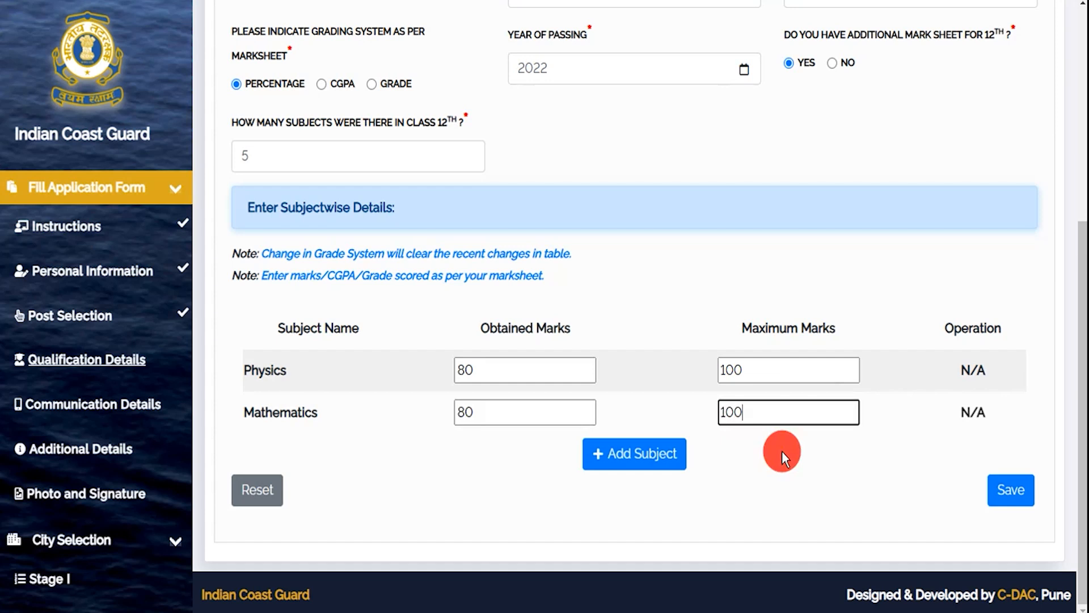
- Add Hindi as a new subject with 80 out of 100, then add another empty row
left_click(653, 453)
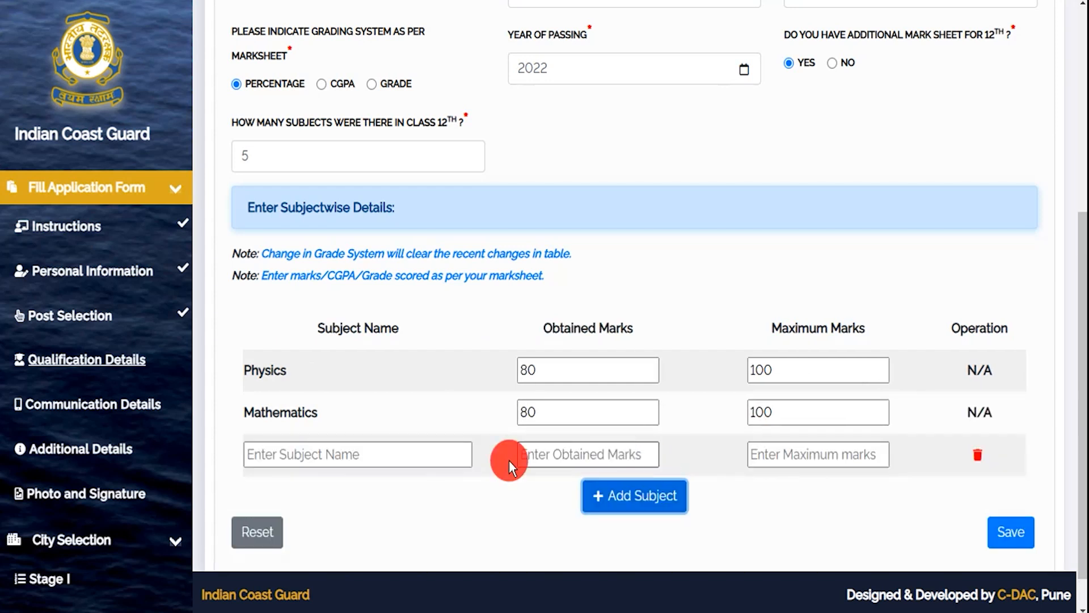
left_click(370, 456)
type("Hin")
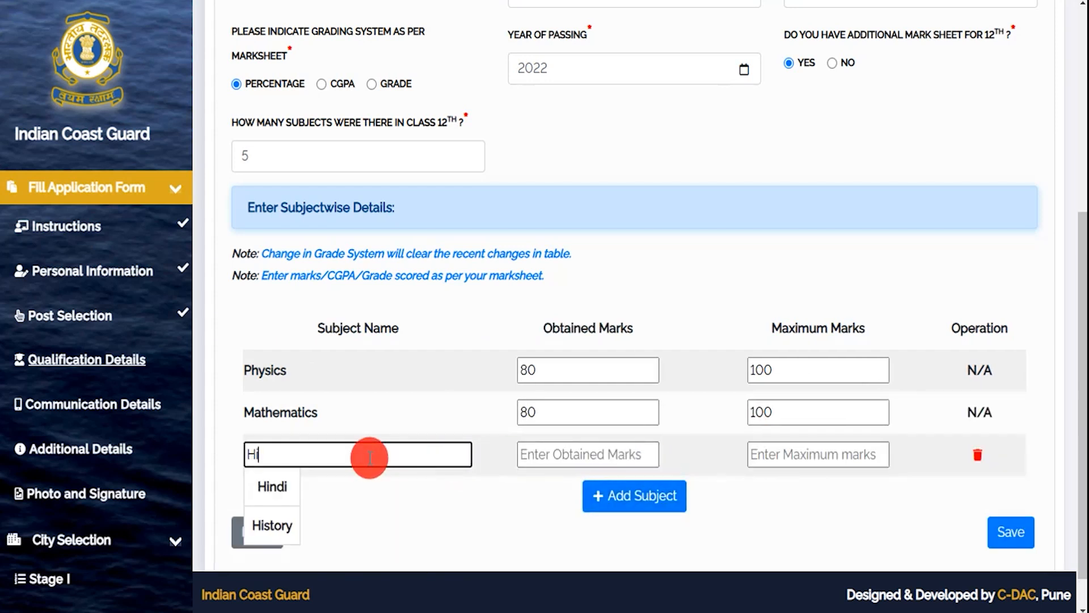
left_click(282, 489)
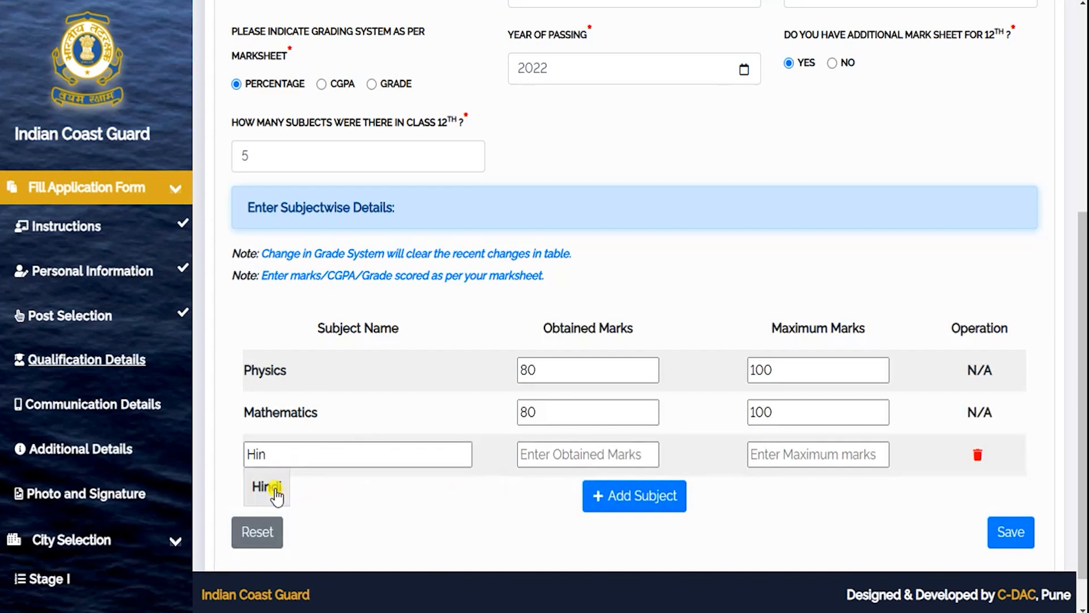
left_click(549, 471)
type("80")
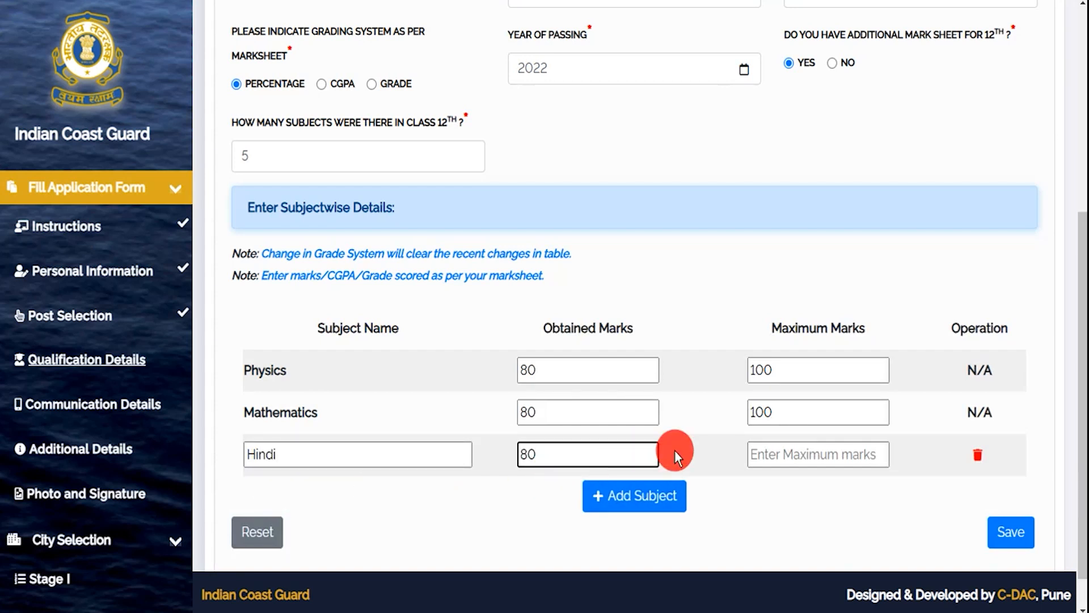
left_click(771, 452)
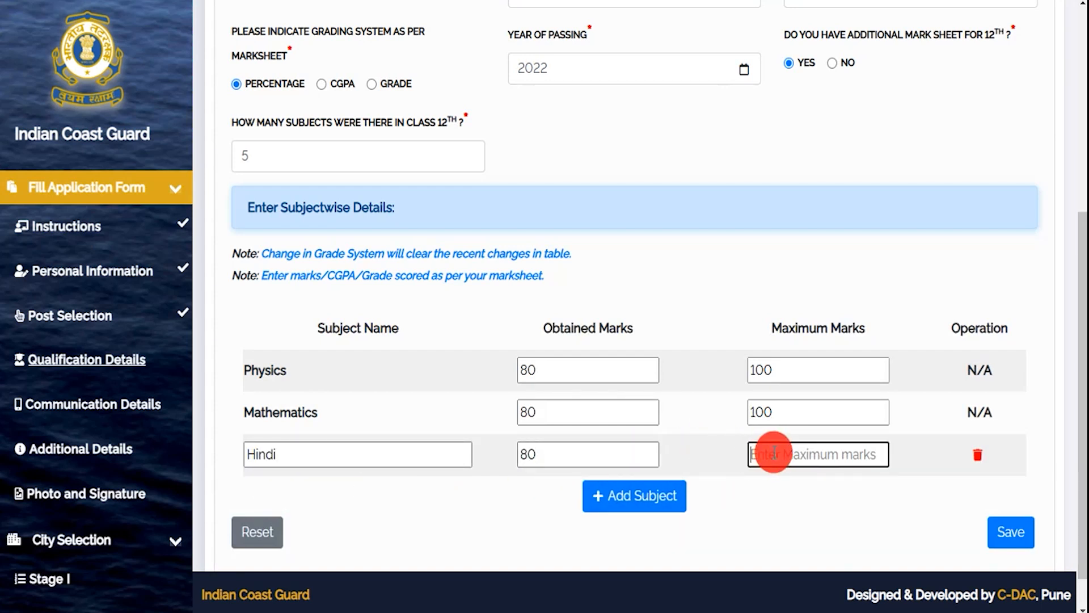
type("100")
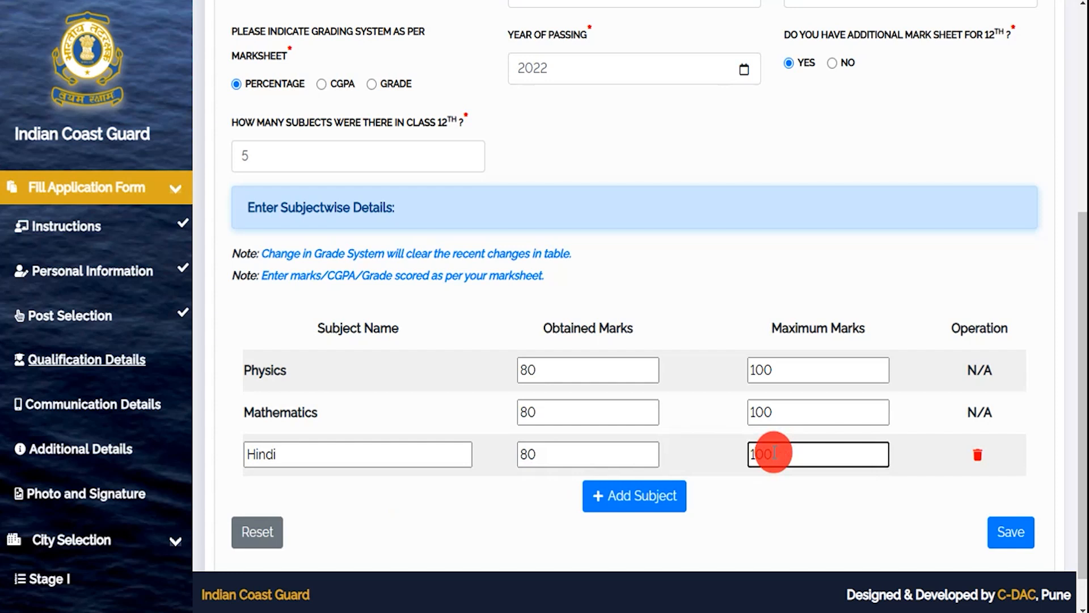
left_click(662, 503)
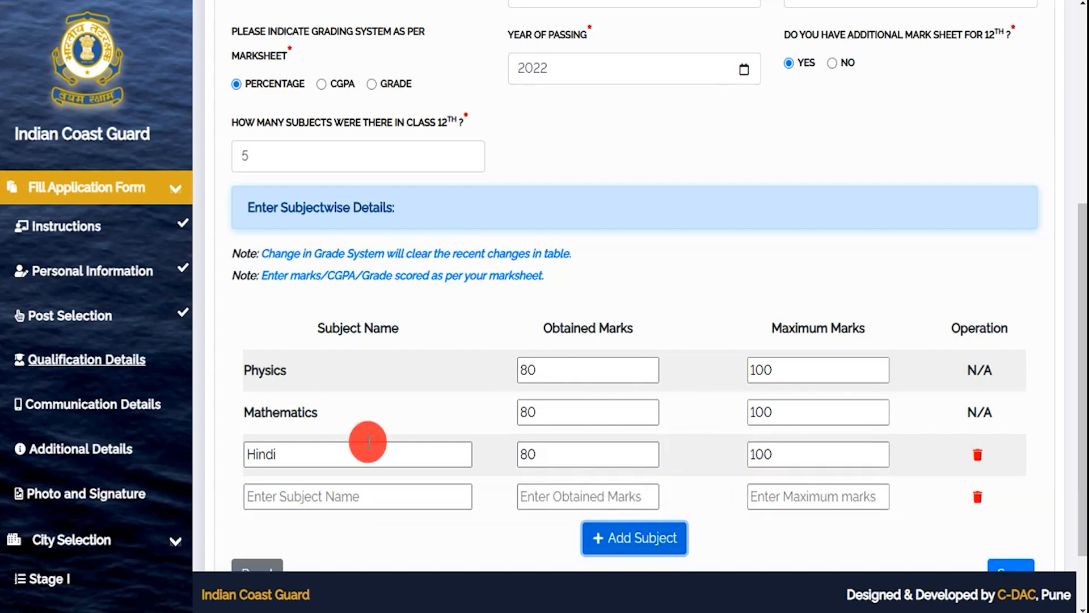
scroll(491, 445, "down", 2)
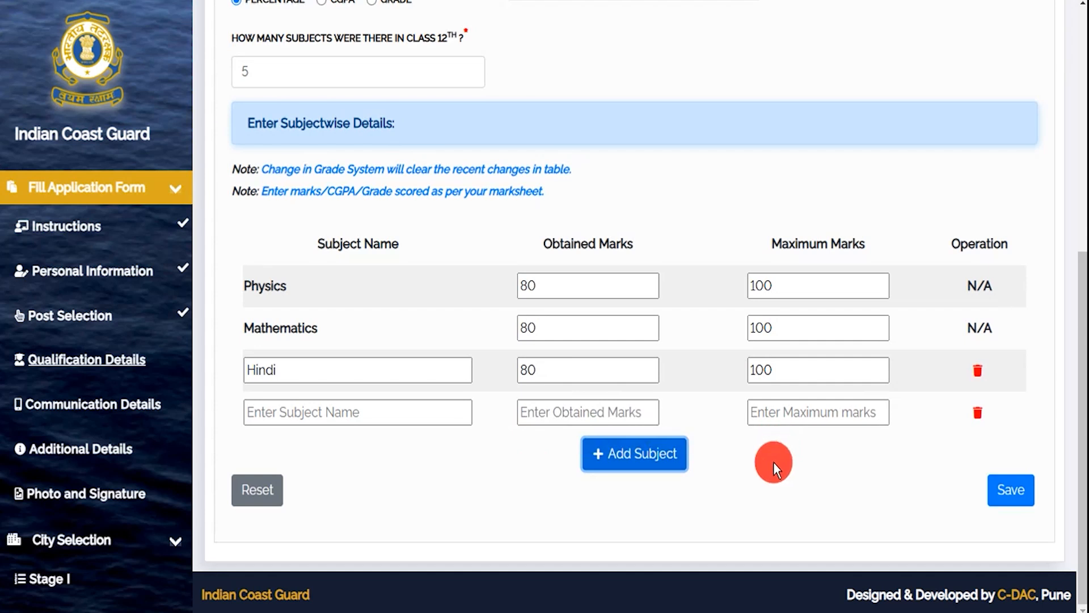
- Save the Class 12 qualification details and look over the Communication Details page
left_click(1016, 503)
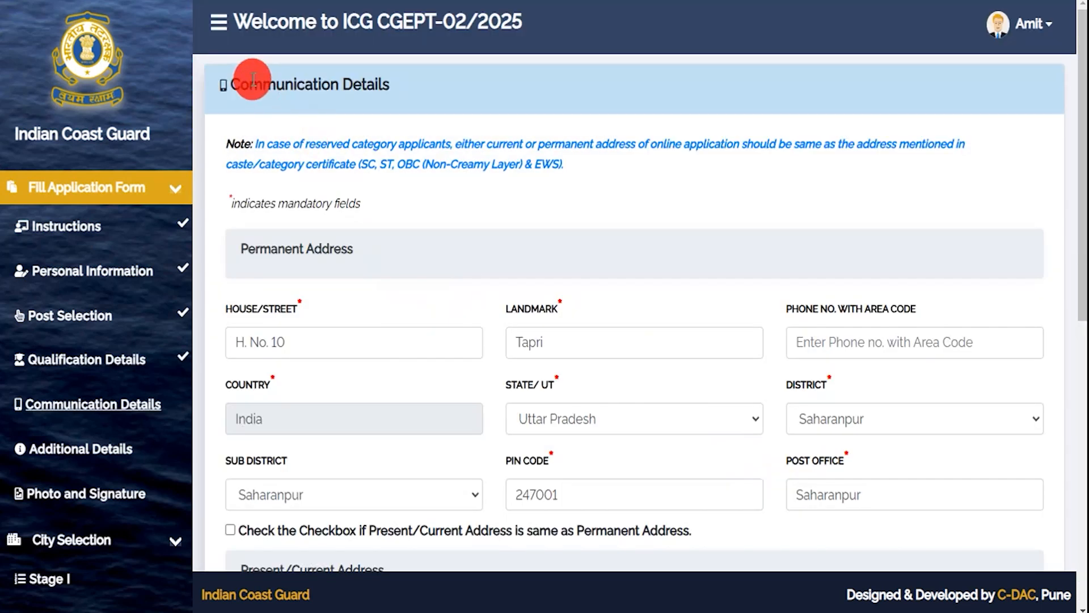
left_click_drag(250, 82, 369, 83)
left_click_drag(254, 248, 357, 248)
scroll(482, 333, "down", 3)
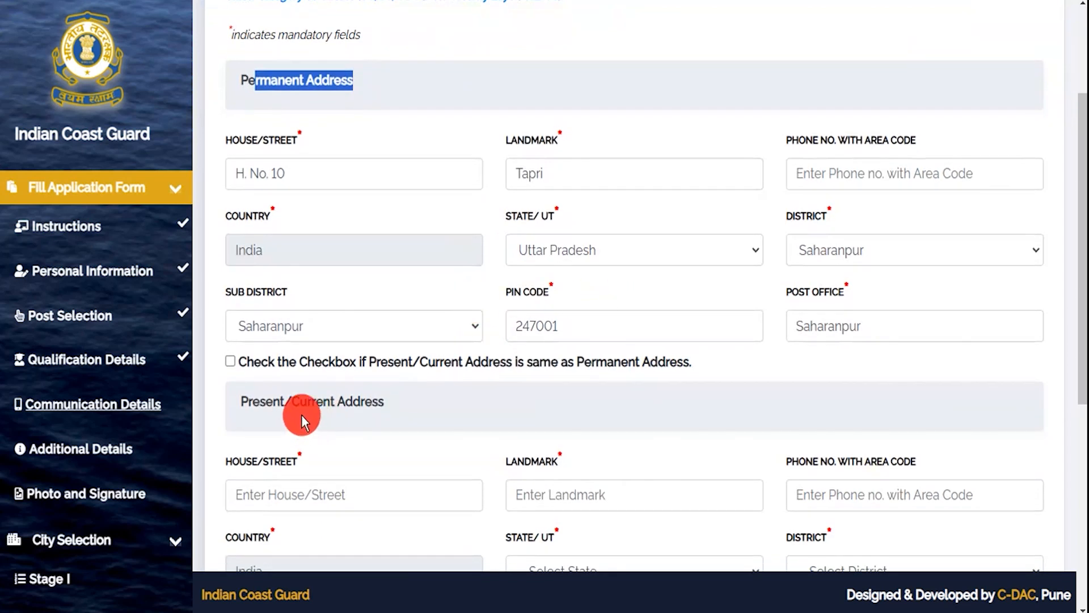
left_click_drag(260, 401, 342, 404)
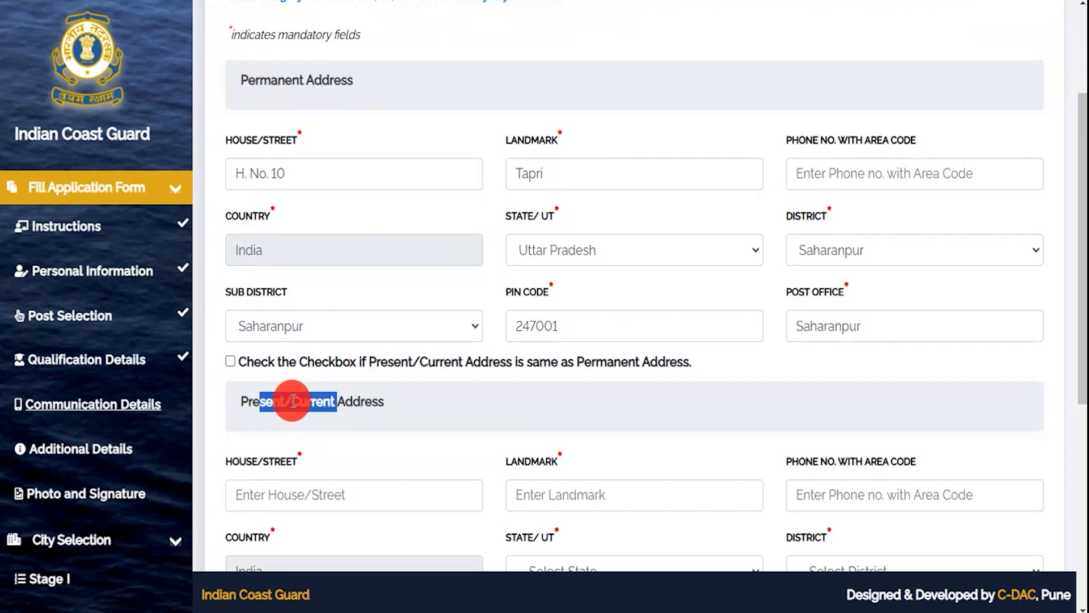
left_click_drag(255, 80, 321, 80)
- Tick 'Present/Current Address is same as Permanent Address' and scroll down to Domicile Details
left_click(230, 361)
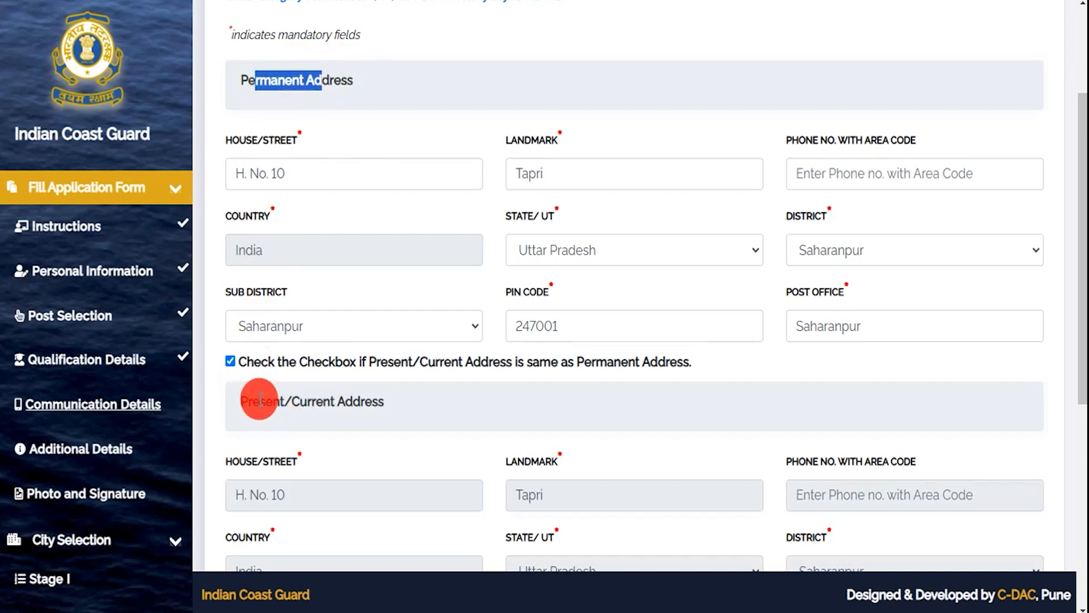
left_click_drag(256, 401, 316, 401)
left_click(271, 84)
left_click_drag(271, 84, 322, 84)
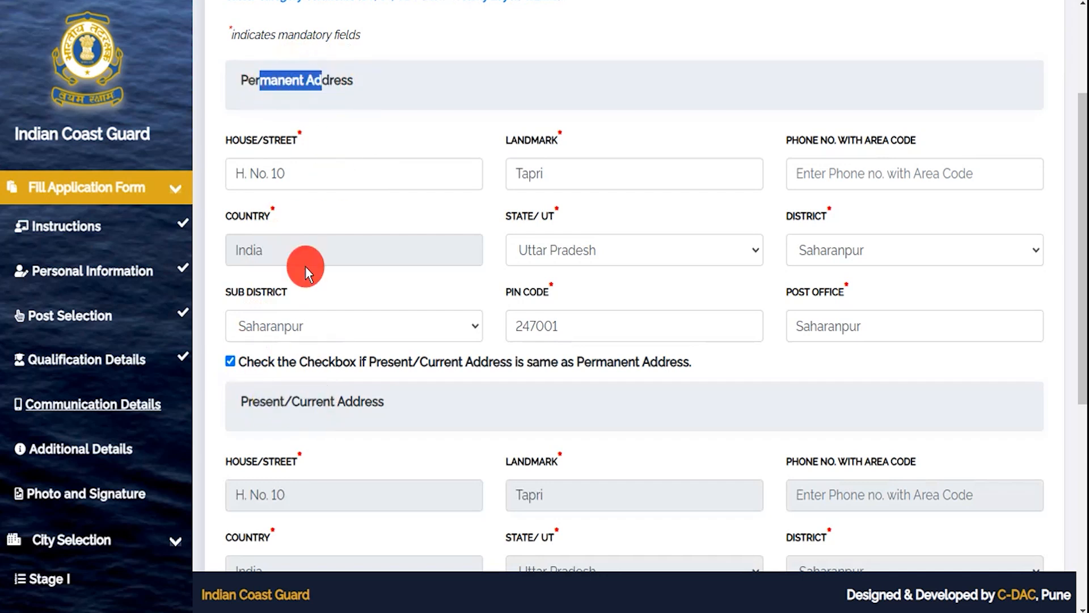
scroll(495, 405, "down", 4)
scroll(491, 383, "down", 1)
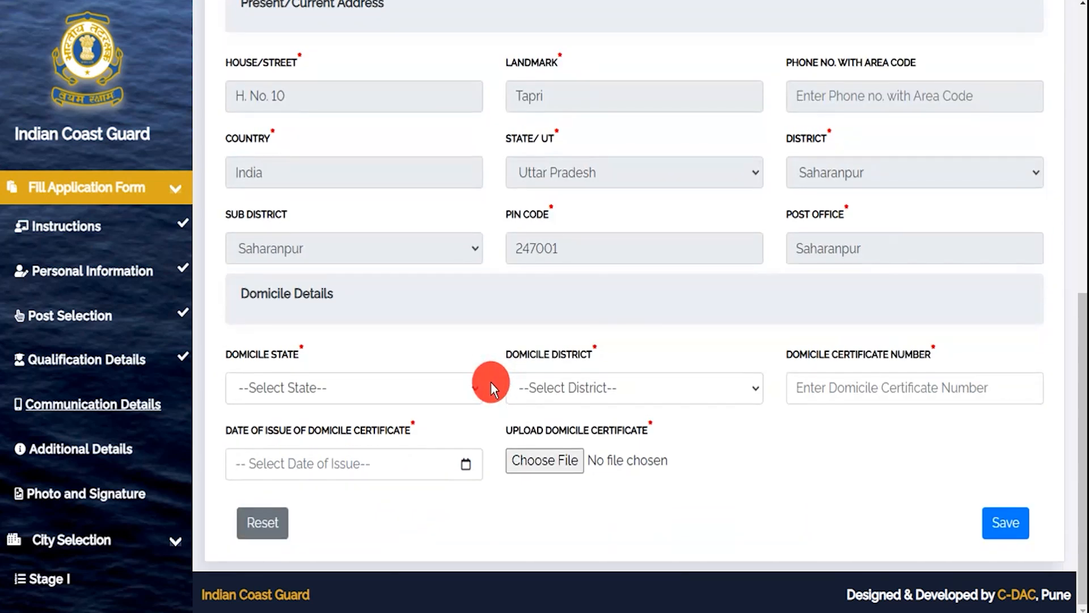
left_click_drag(239, 298, 336, 292)
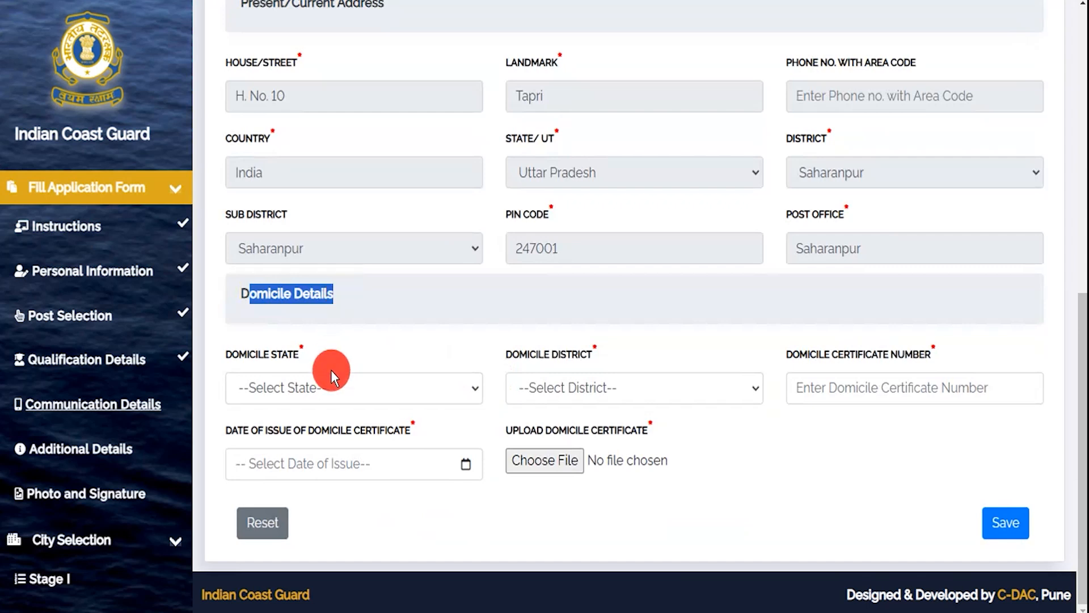
left_click(328, 393)
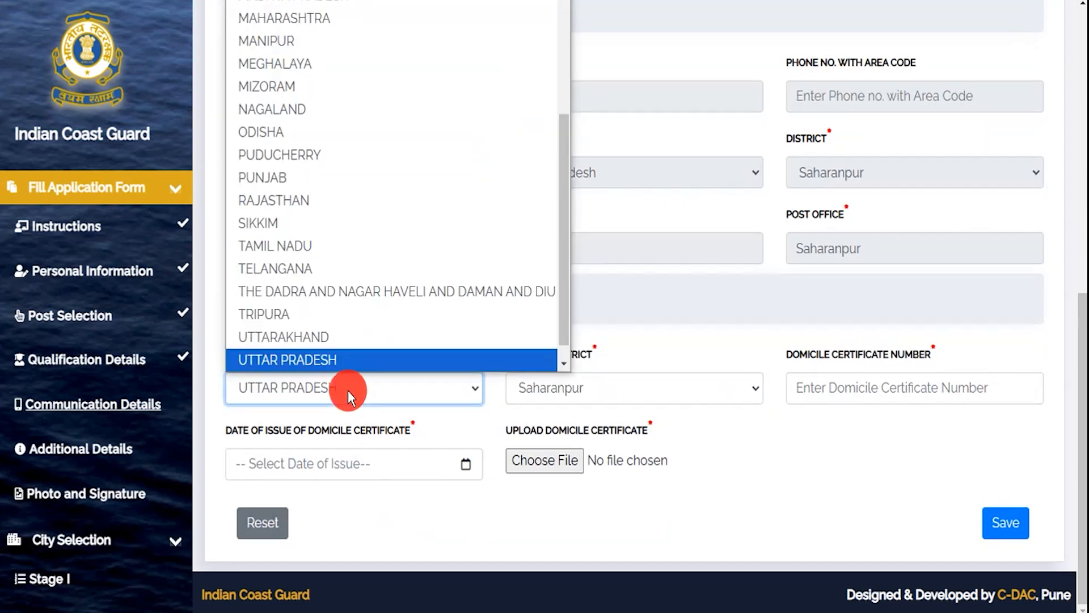
left_click(336, 363)
left_click(544, 389)
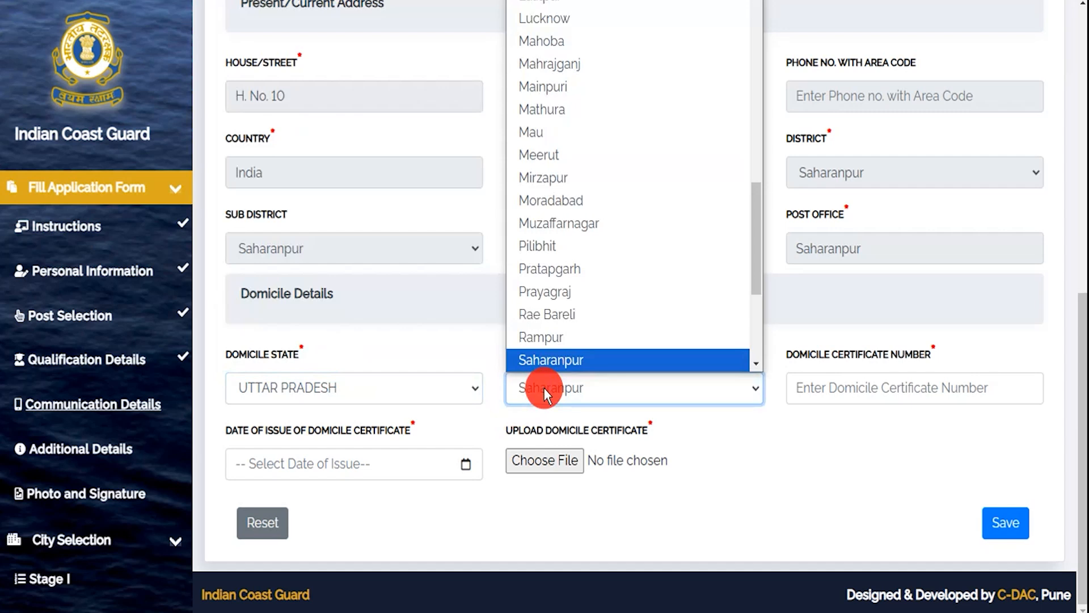
left_click(543, 389)
left_click(826, 387)
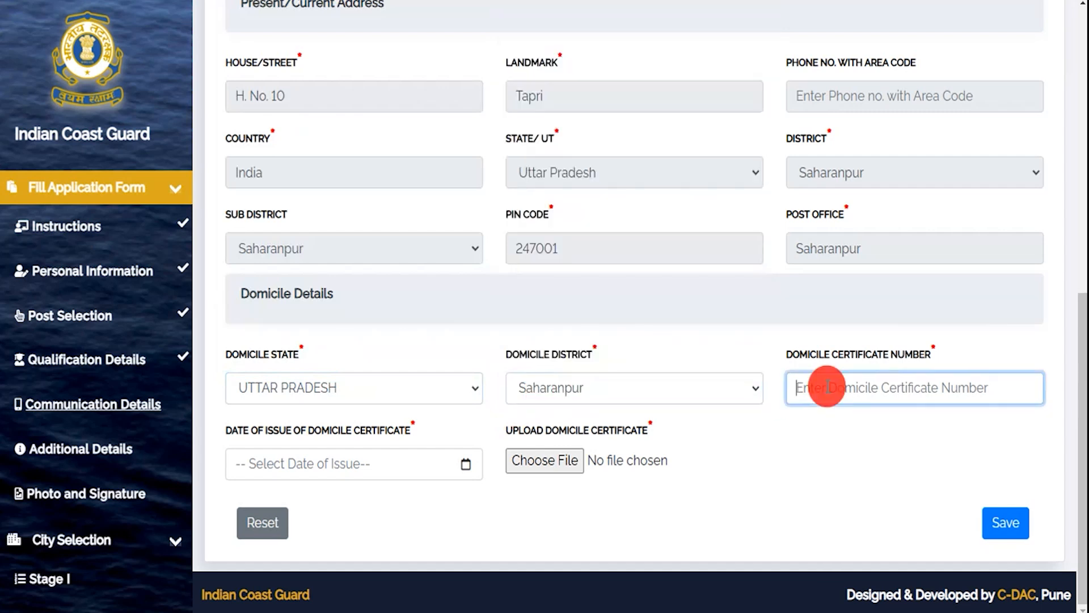
type("748596")
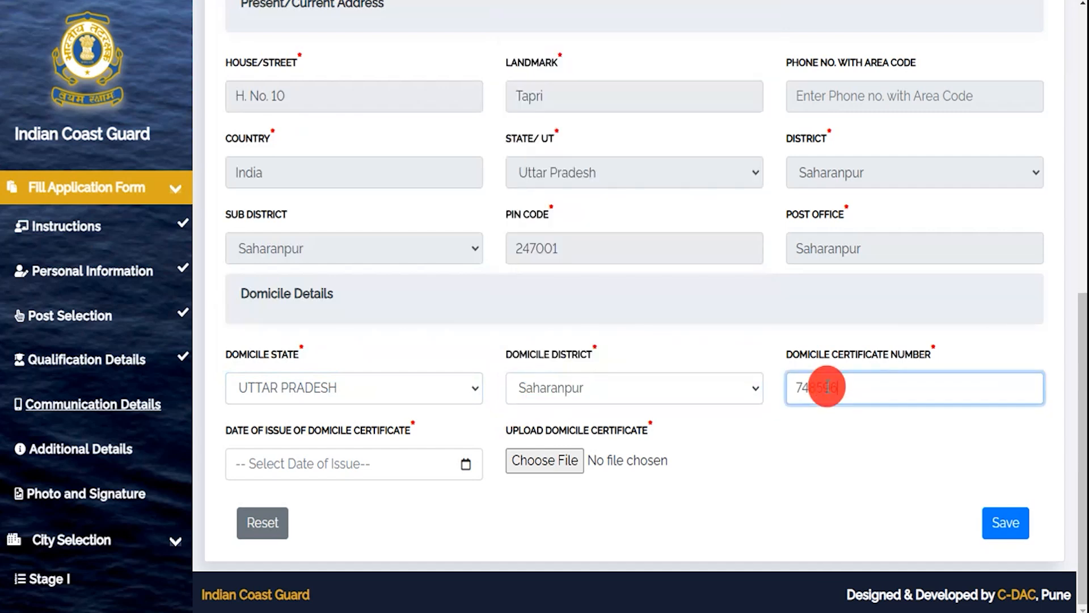
- Attach 150KB.jpg as the domicile certificate and save the address and domicile details
left_click(447, 468)
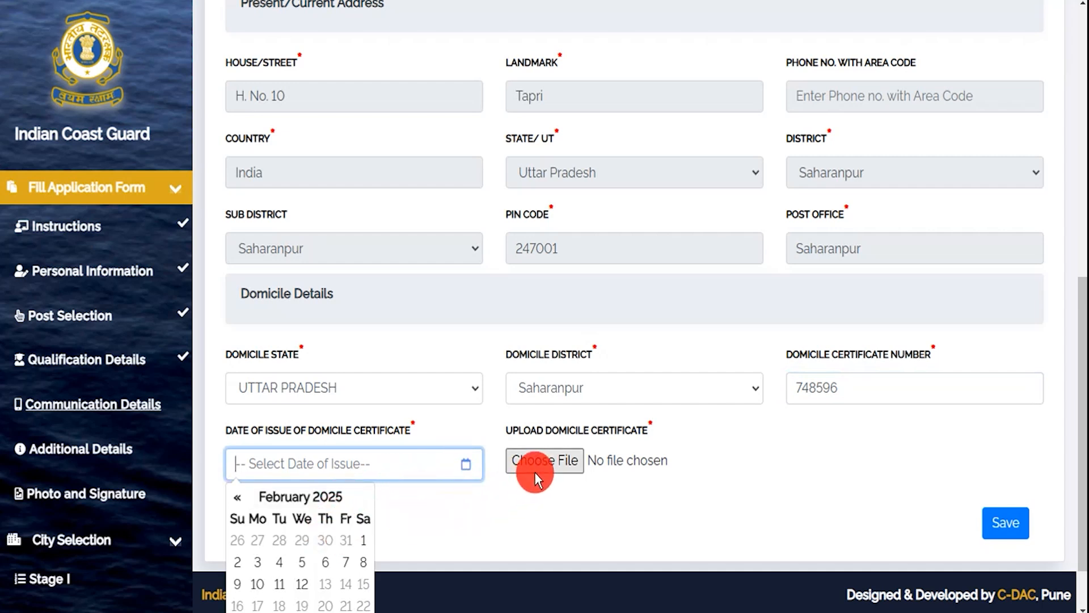
left_click(584, 520)
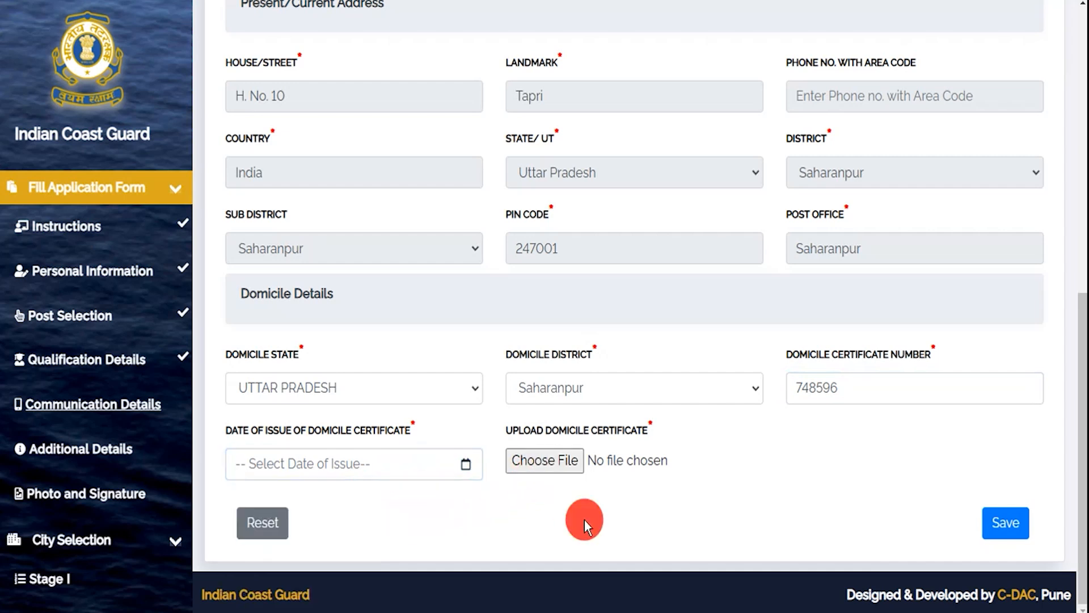
left_click(559, 461)
left_click(470, 409)
double_click(471, 409)
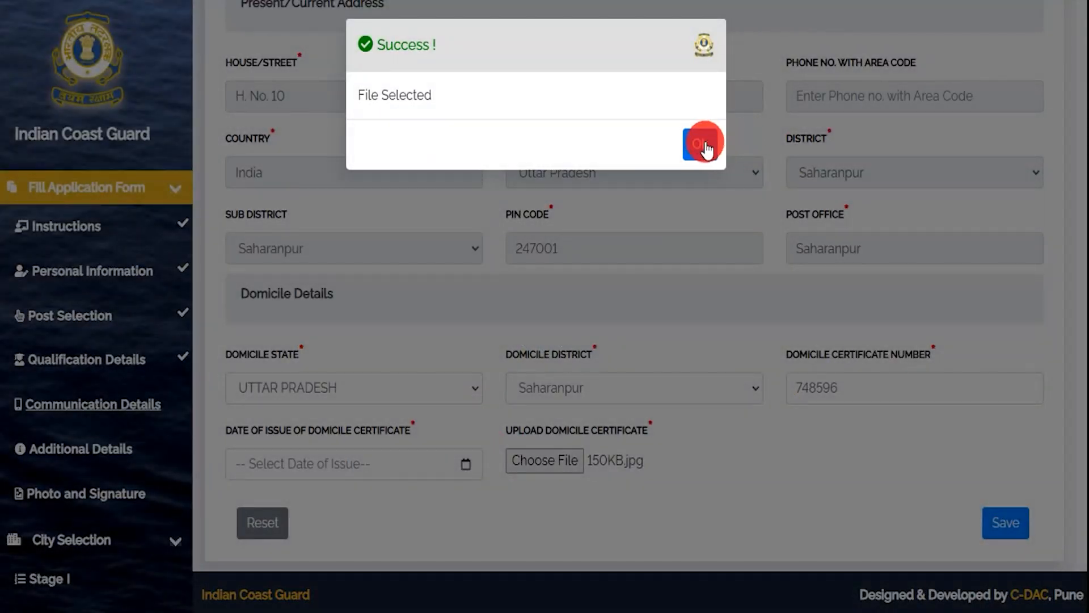
left_click(700, 143)
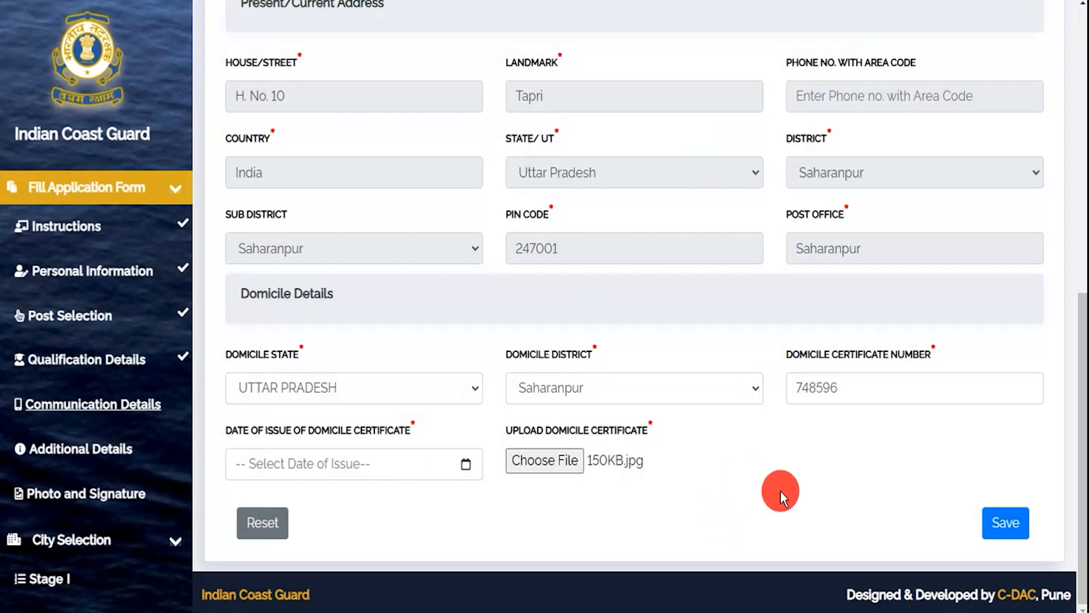
left_click(1004, 522)
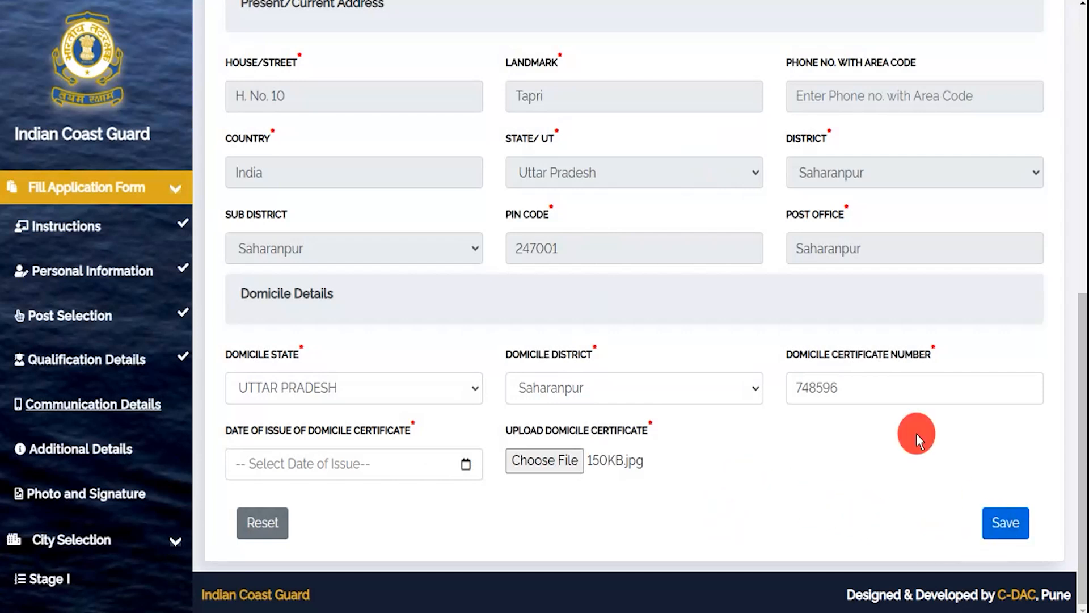
left_click(388, 366)
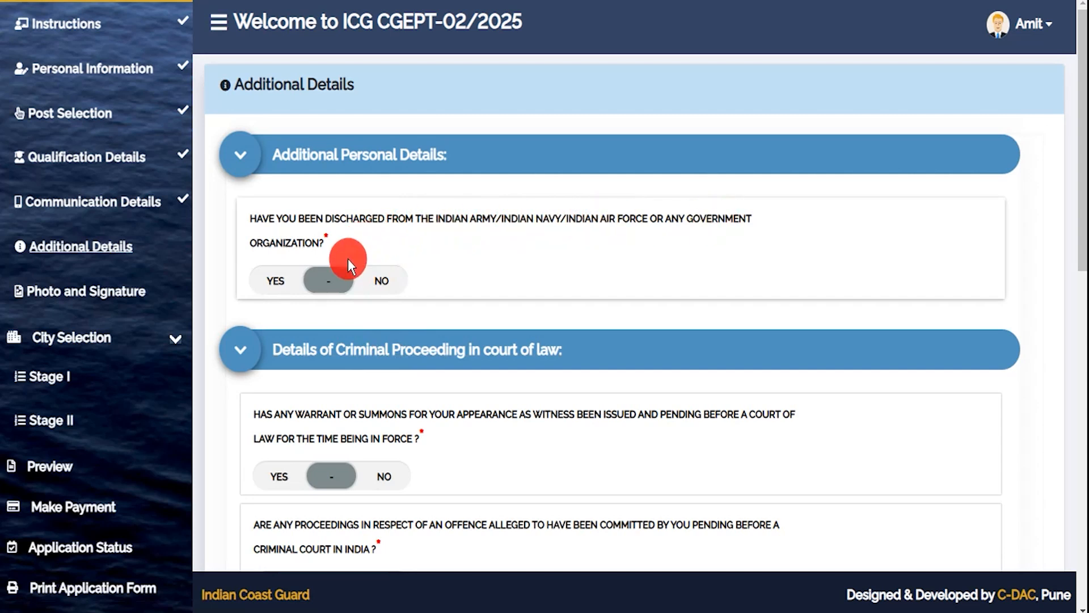
- Answer No to the discharge, witness summons, pending criminal proceedings and offence warrant questions
left_click(274, 281)
left_click(306, 408)
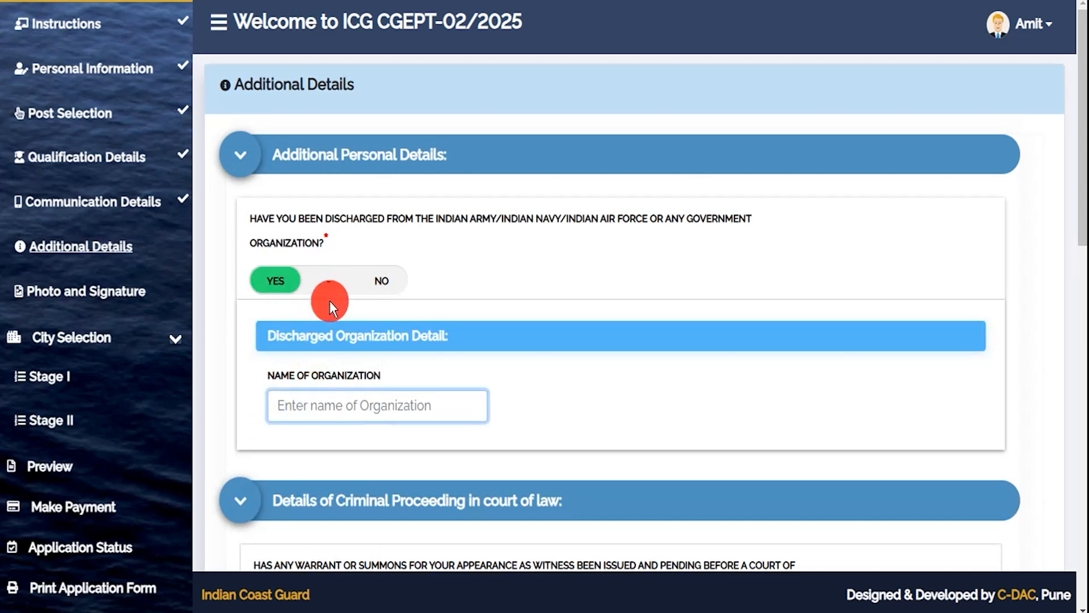
left_click(379, 281)
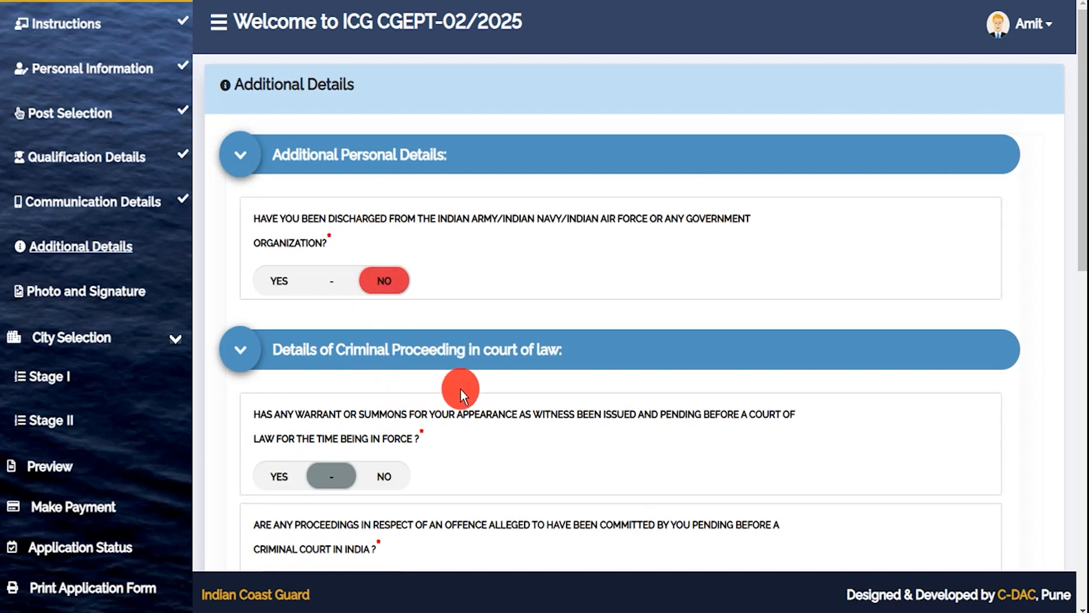
scroll(460, 390, "down", 3)
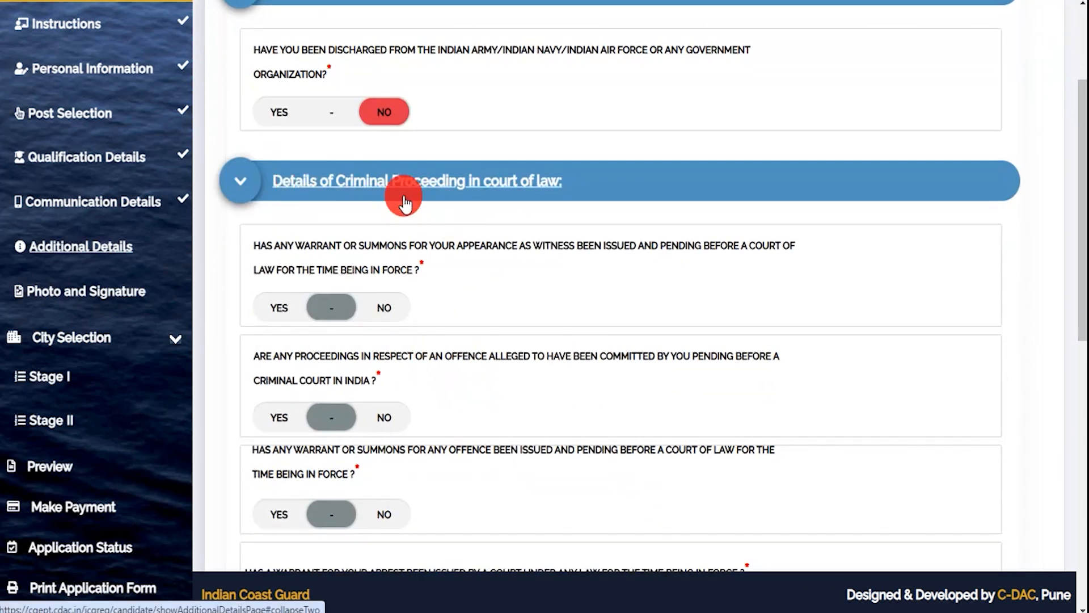
left_click(383, 308)
scroll(385, 310, "down", 3)
left_click(385, 245)
left_click(390, 346)
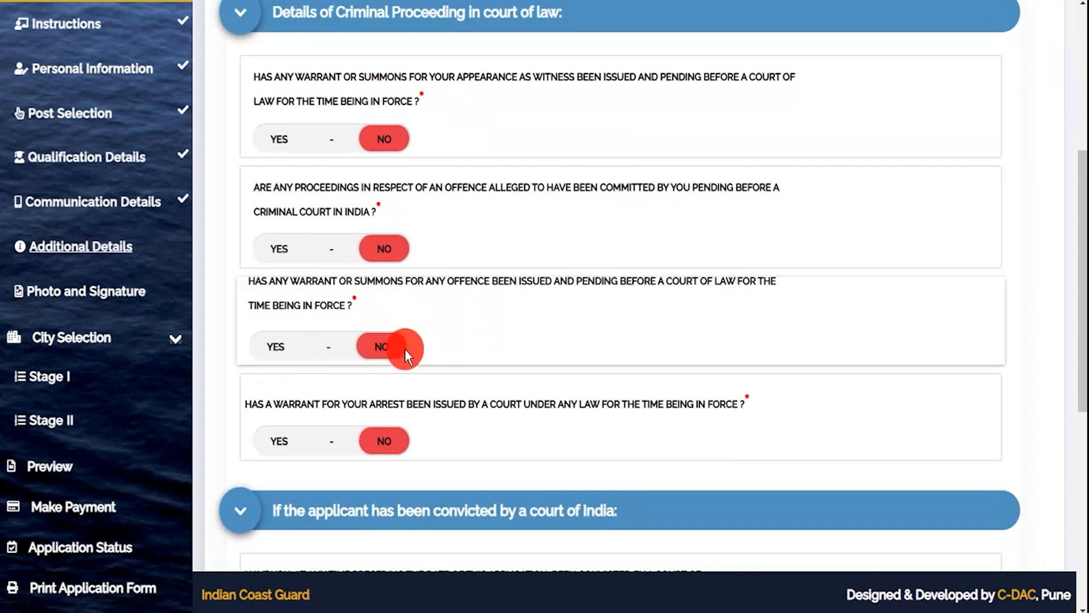
- Answer No to the prior conviction, higher-court acquittal and debarment questions, then submit the additional details
scroll(404, 348, "down", 4)
left_click(374, 379)
scroll(386, 390, "down", 3)
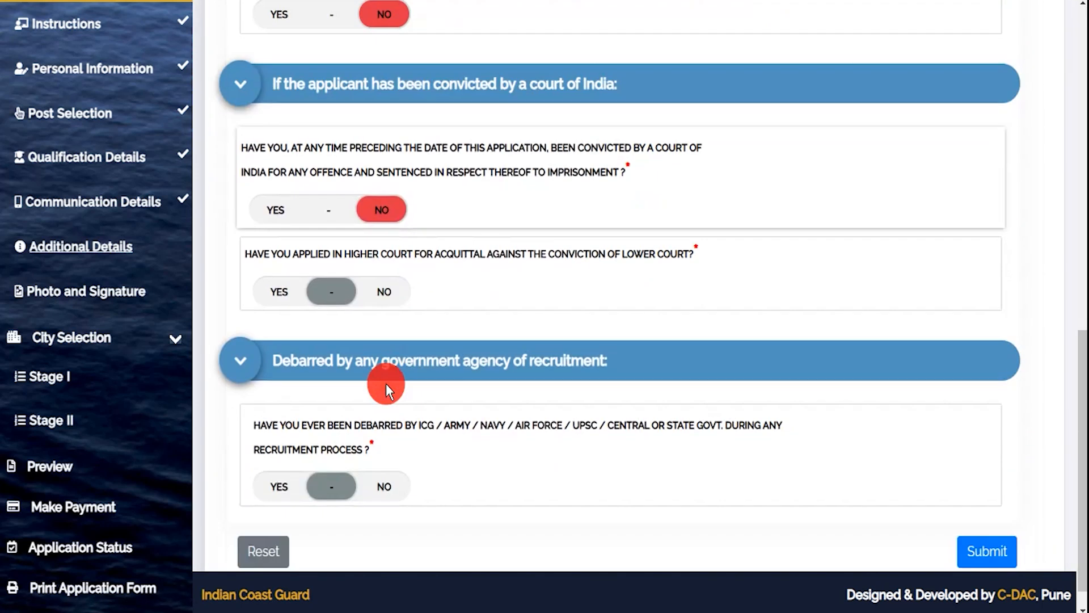
left_click(383, 260)
left_click(384, 458)
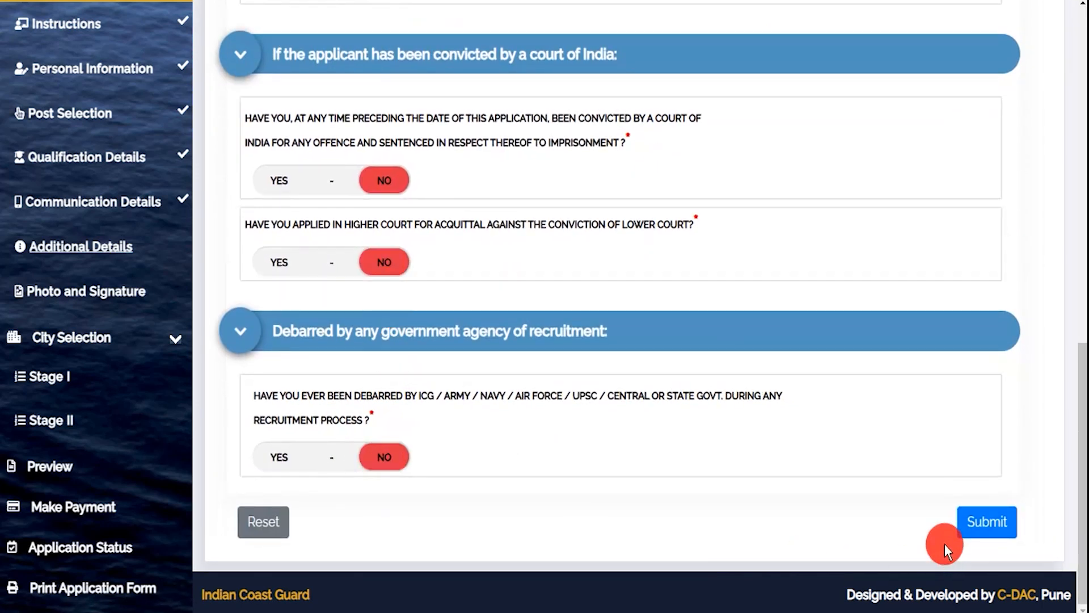
left_click(970, 520)
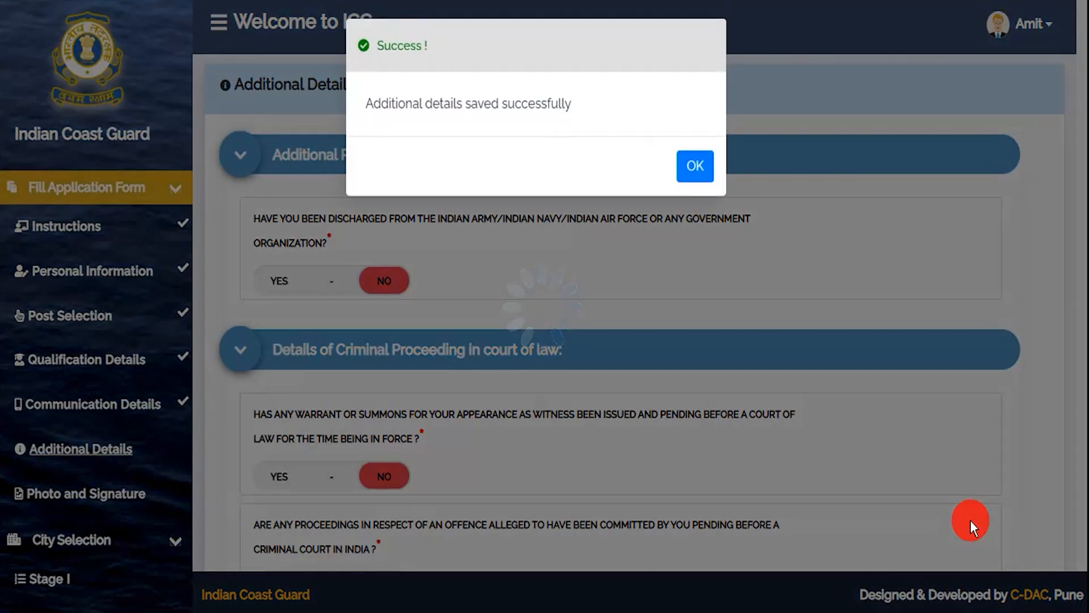
left_click(698, 167)
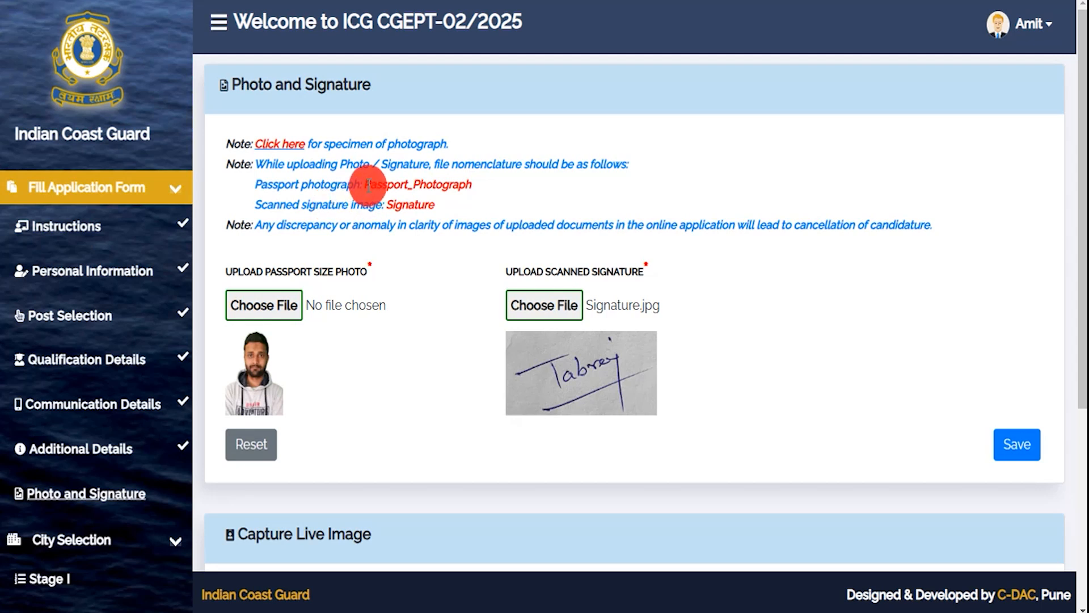
- Select Passport_Photograph.jpg as the passport photo after checking the required photo and signature file names
left_click_drag(370, 185, 452, 185)
left_click_drag(393, 205, 422, 207)
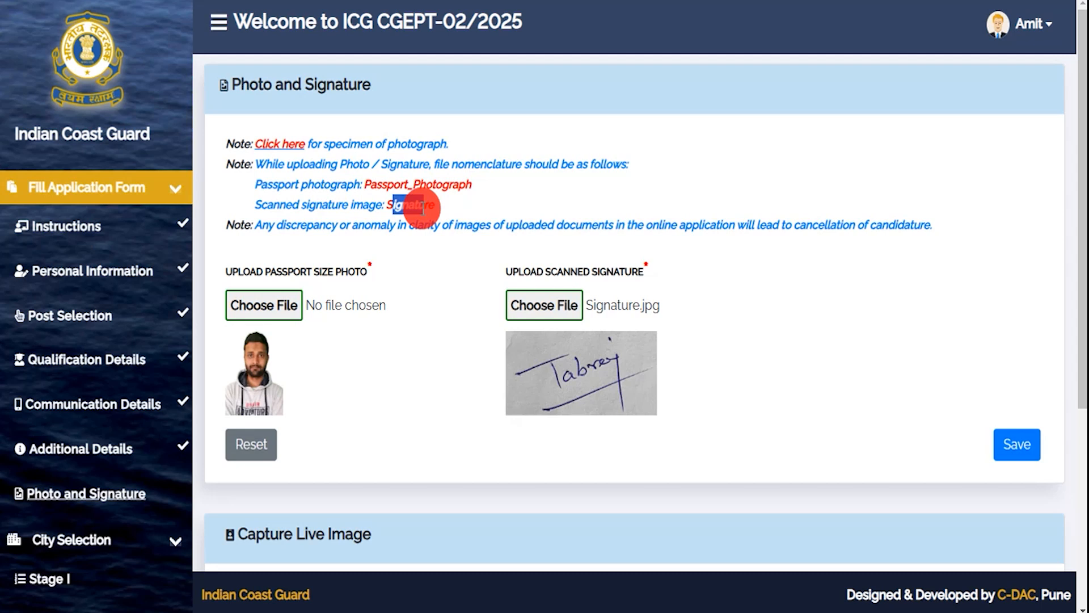
left_click(270, 305)
left_click(648, 307)
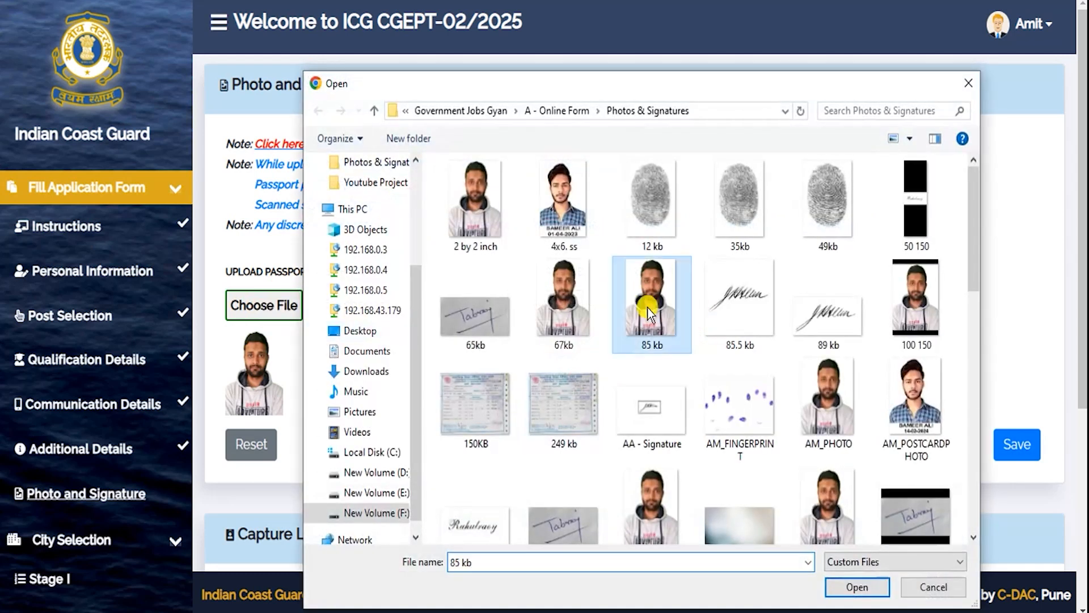
key("p")
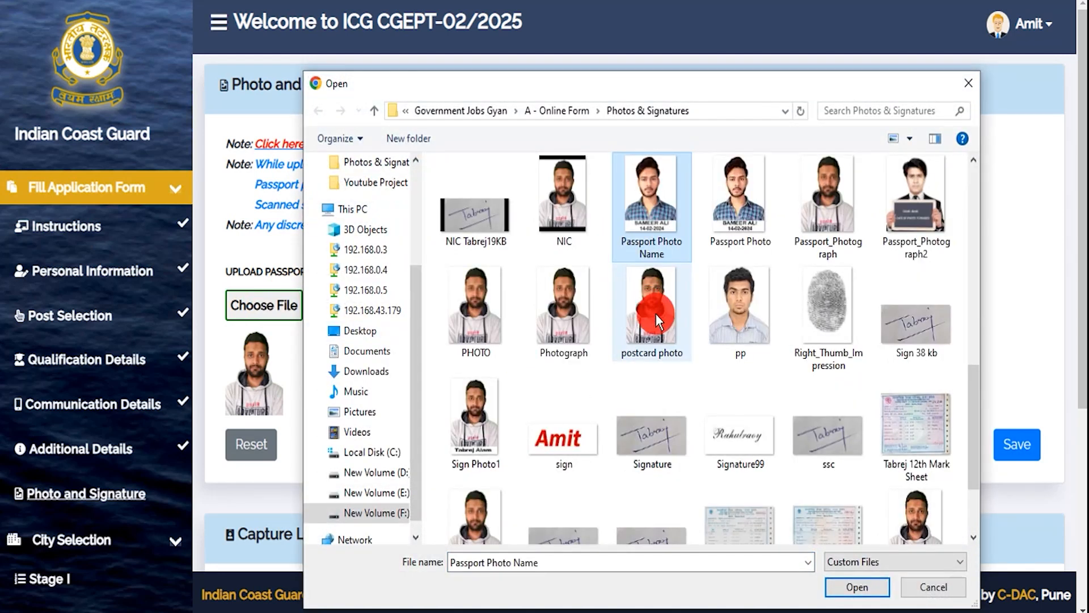
double_click(836, 237)
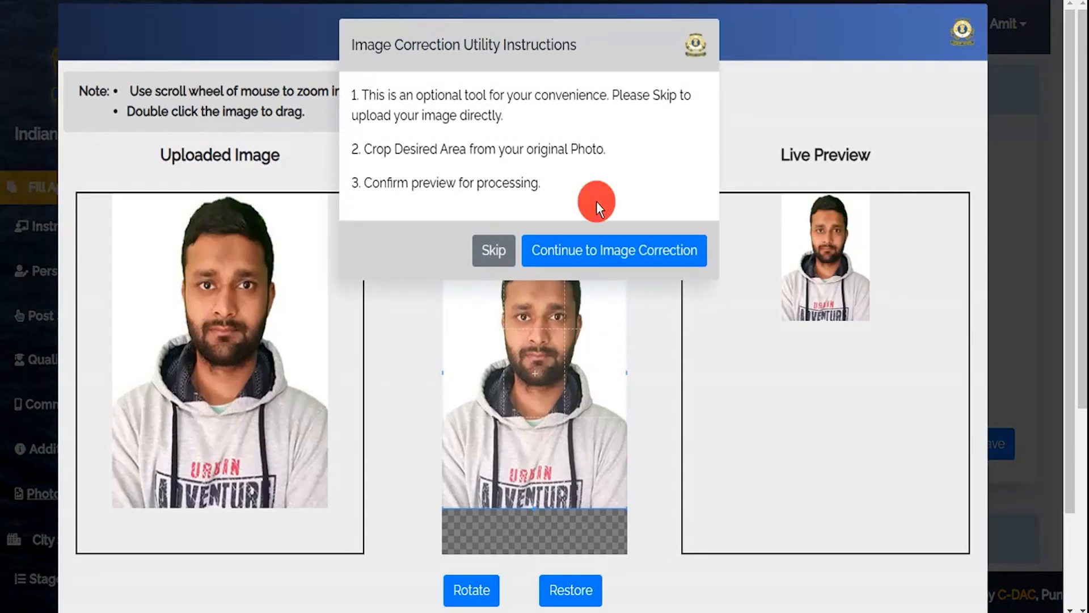
- Pass the photo through image correction, preview it and submit the upload
left_click(608, 256)
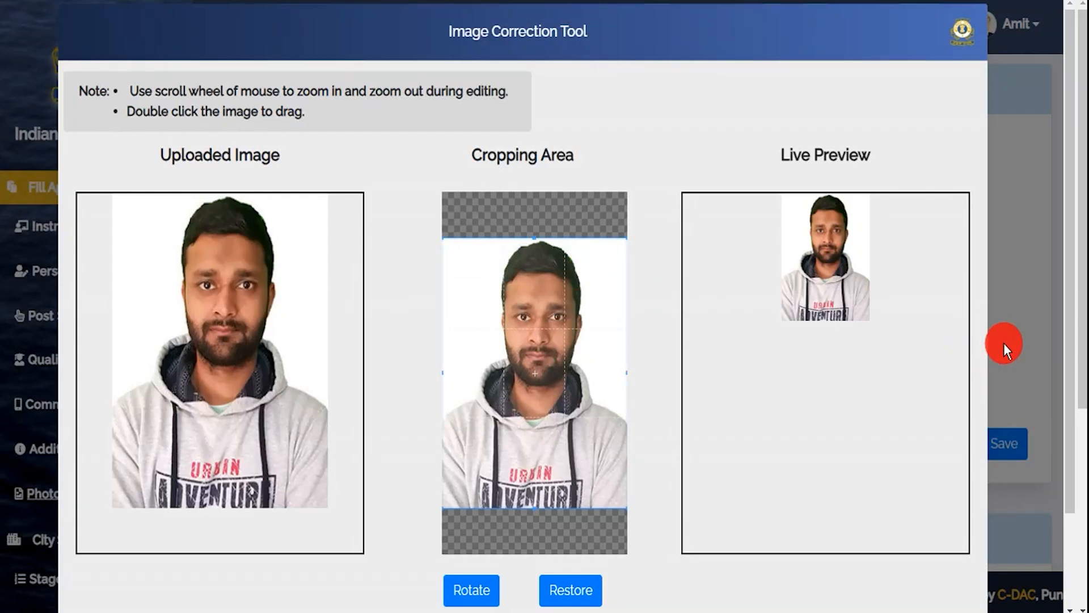
scroll(1003, 342, "down", 2)
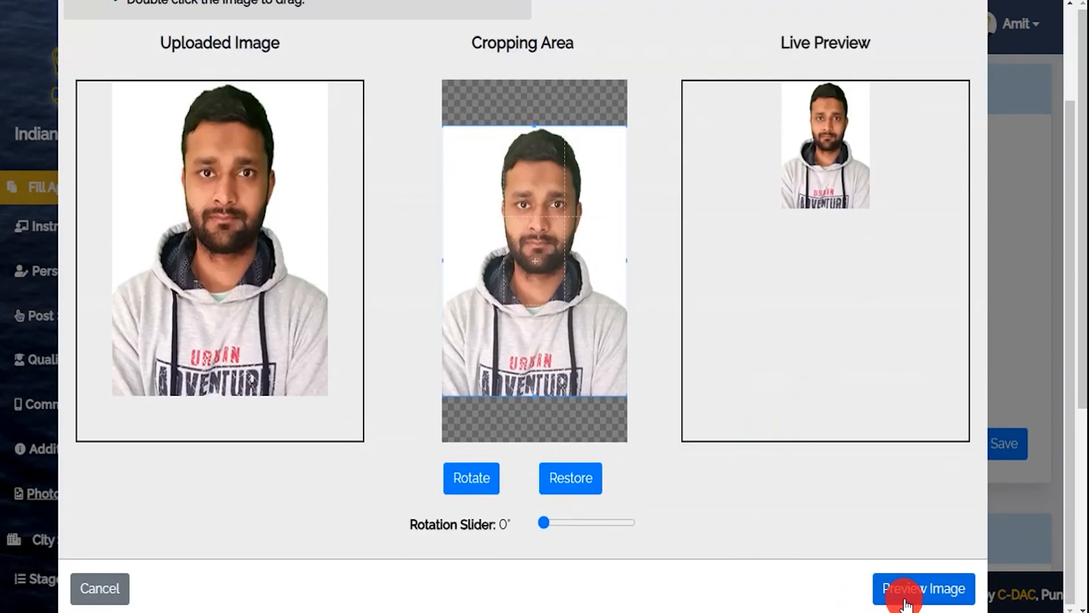
left_click(899, 589)
left_click(675, 555)
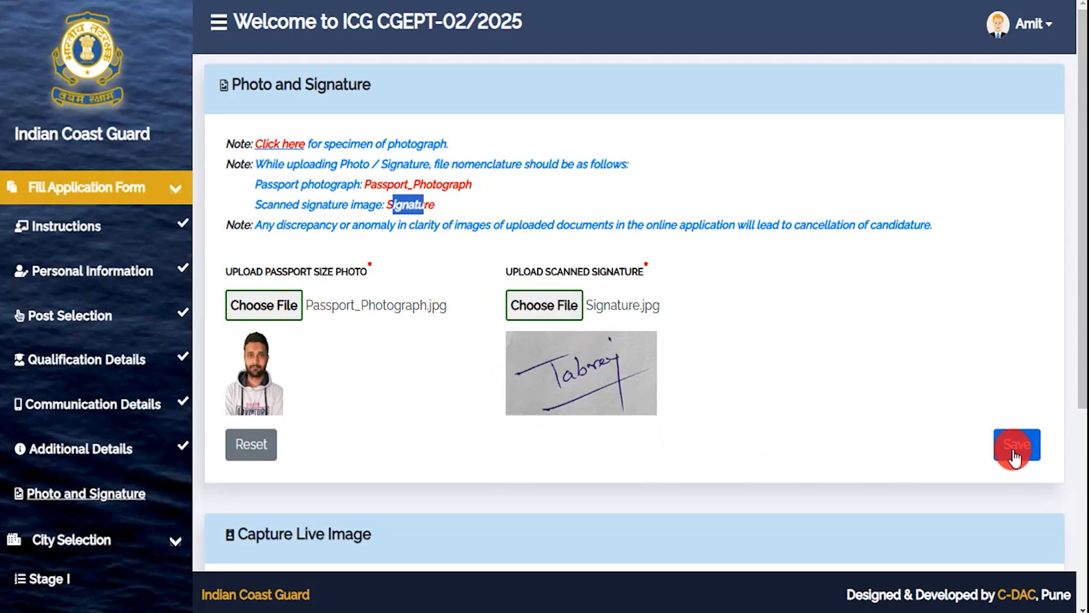
scroll(706, 445, "down", 5)
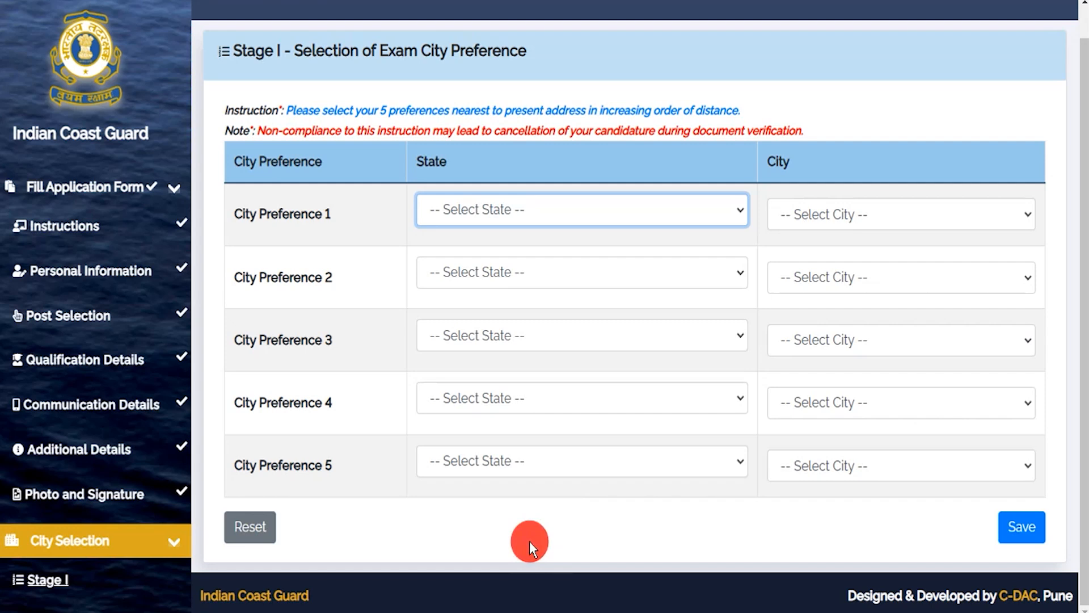
- Set city preference 1 to Dibrugarh (Assam) and preference 2 to Jamshedpur (Jharkhand)
left_click(523, 211)
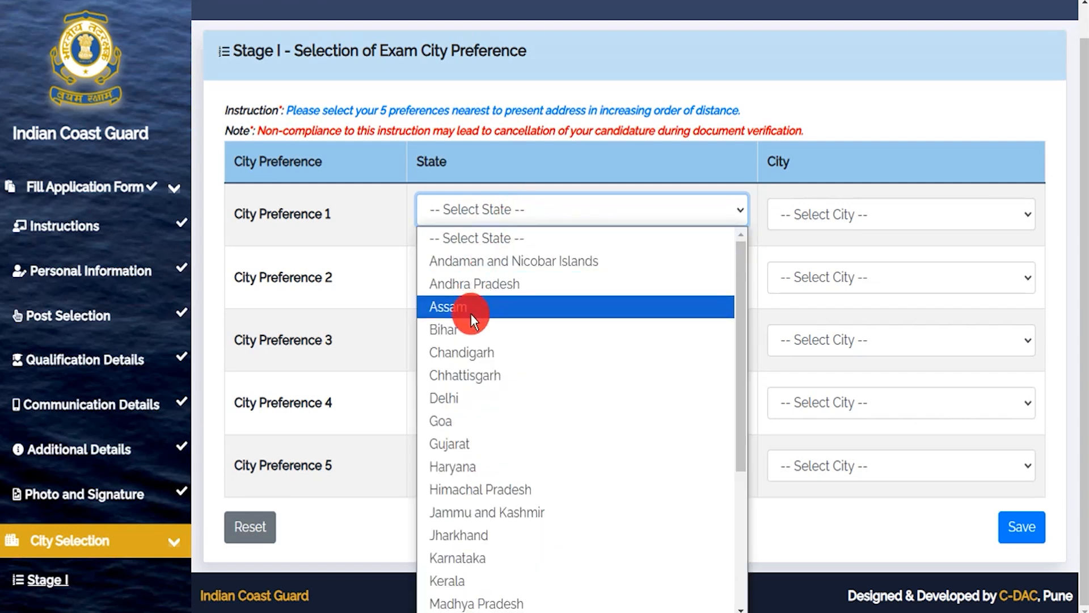
left_click(471, 309)
left_click(808, 217)
left_click(808, 265)
left_click(475, 278)
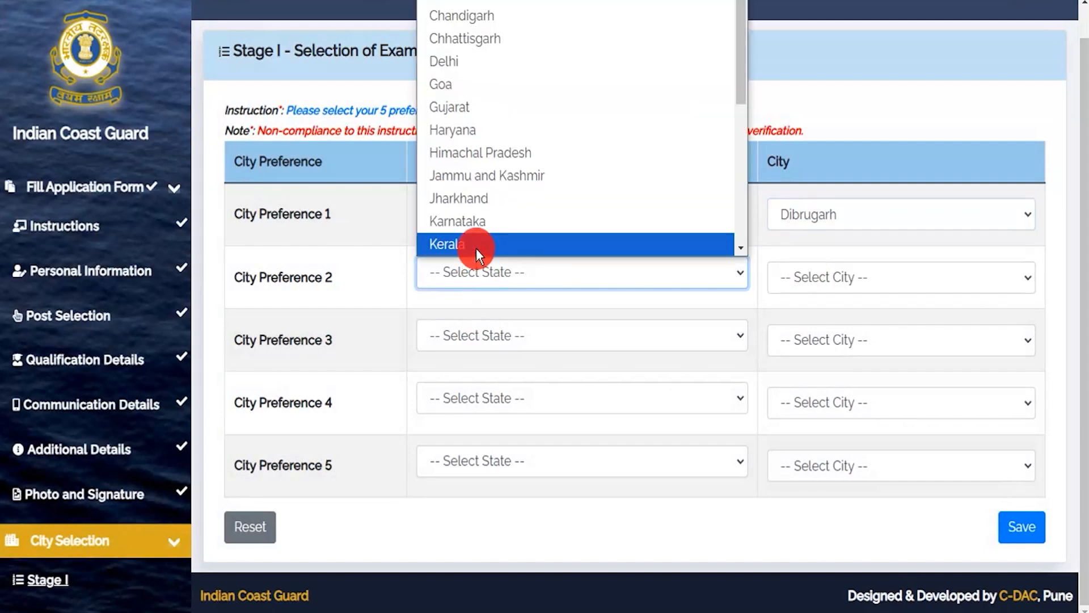
left_click(472, 201)
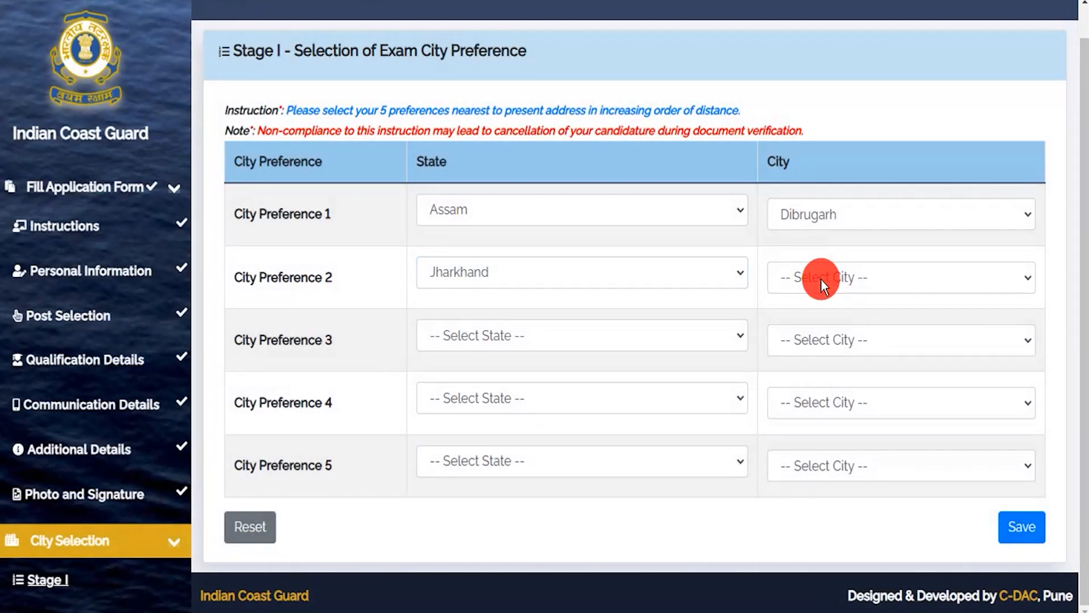
left_click(893, 283)
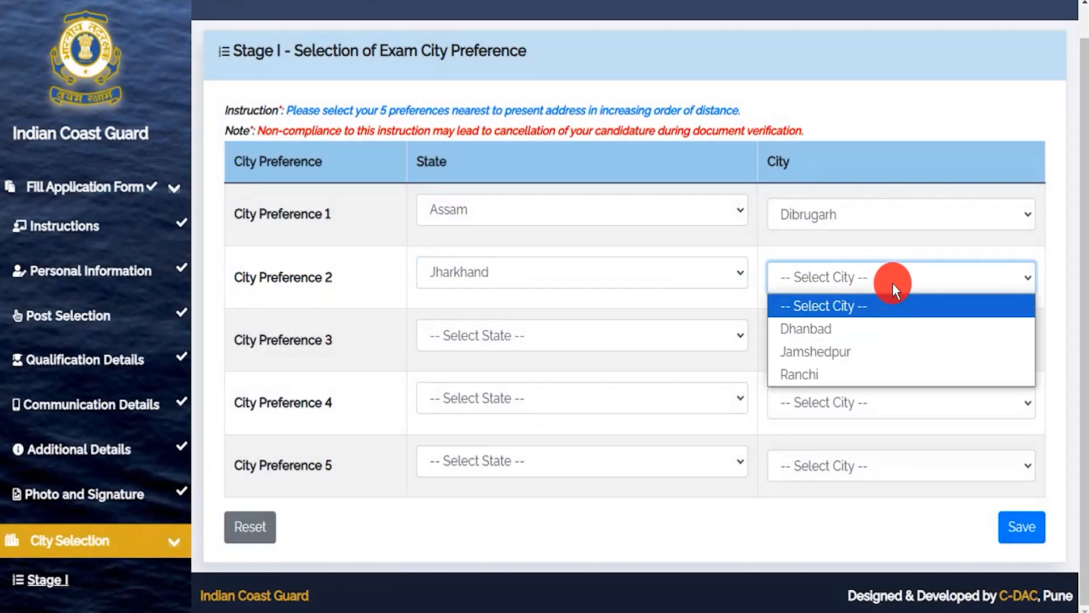
left_click(823, 351)
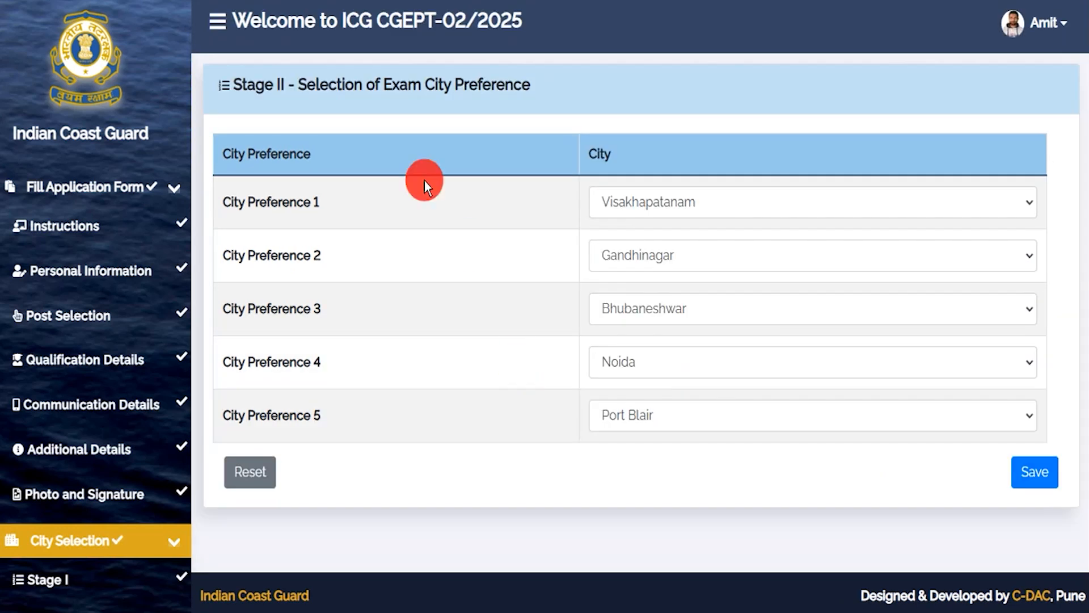
- Review the five Stage II cities, Visakhapatnam, Gandhinagar, Bhubaneshwar, Noida and Port Blair, and save
left_click_drag(253, 85, 475, 82)
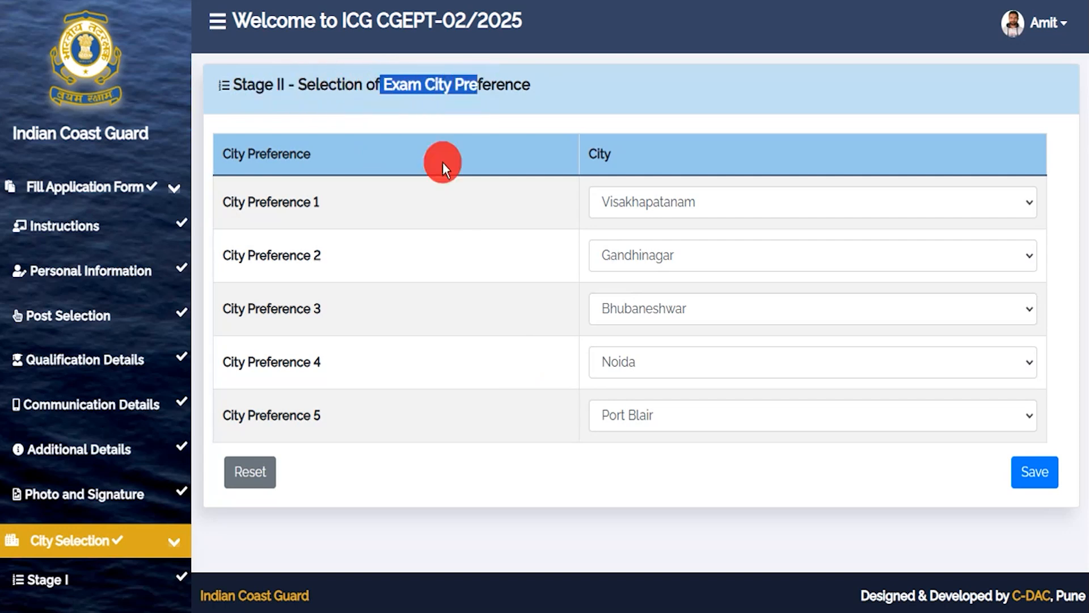
left_click_drag(290, 415, 321, 415)
left_click_drag(297, 362, 314, 361)
left_click_drag(277, 310, 290, 309)
left_click_drag(278, 255, 290, 255)
left_click_drag(277, 203, 296, 203)
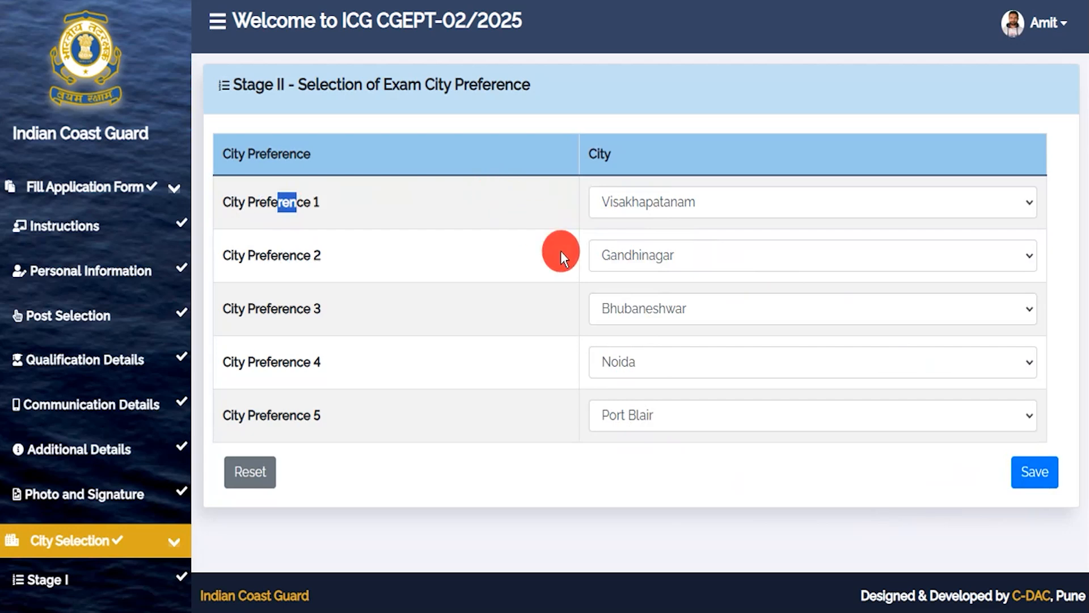
left_click(1015, 488)
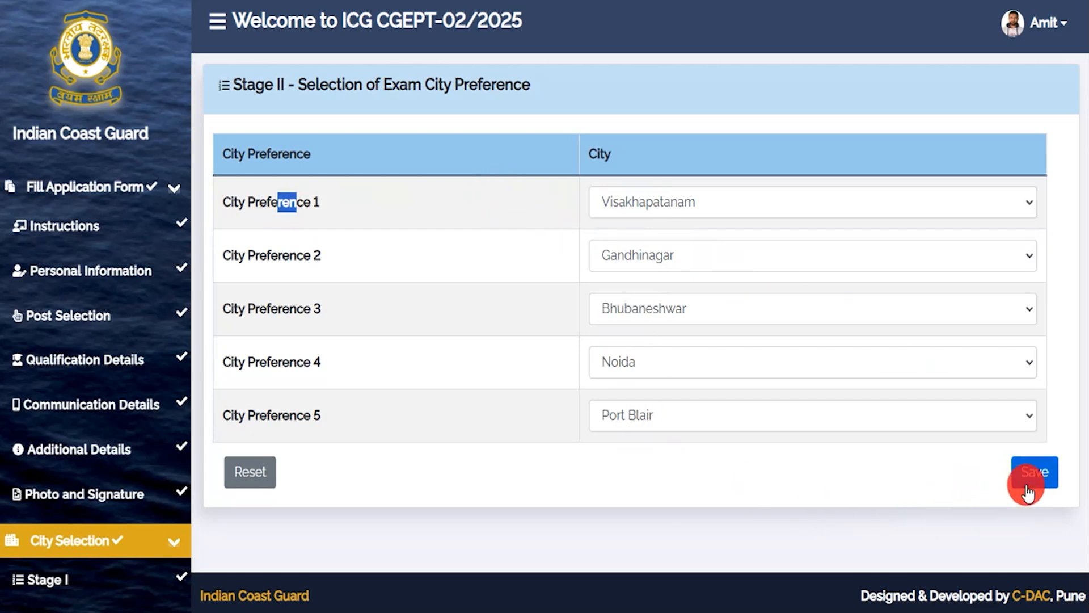
scroll(618, 337, "down", 20)
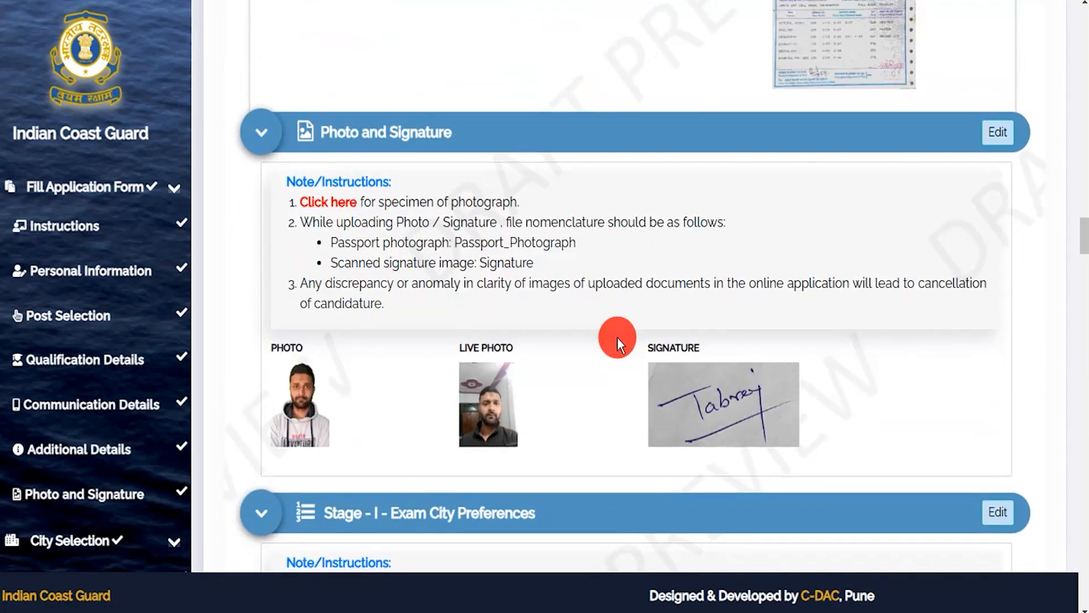
scroll(618, 337, "down", 20)
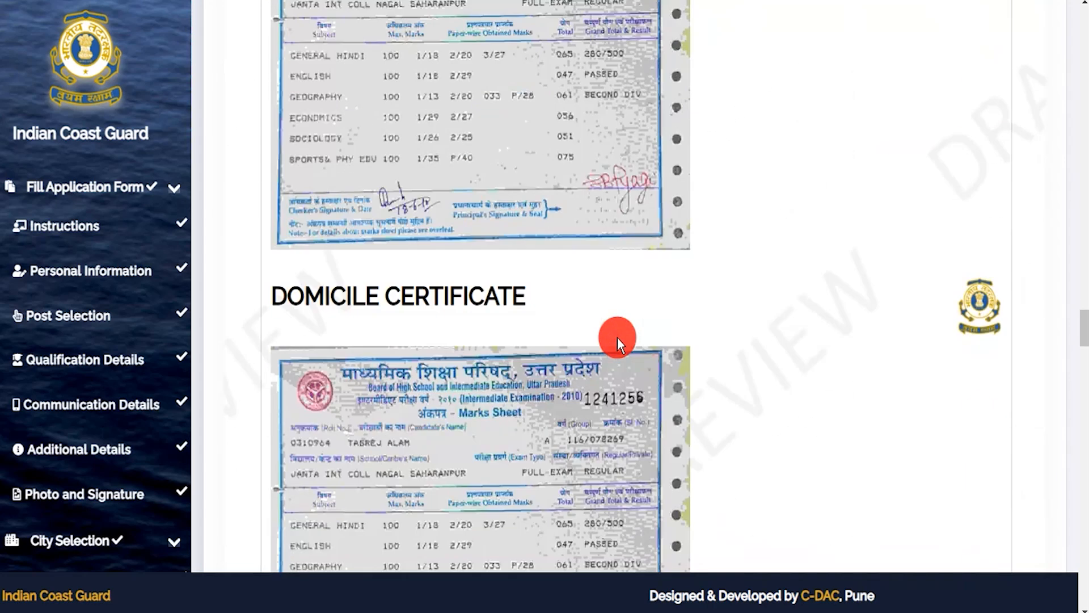
scroll(617, 337, "down", 20)
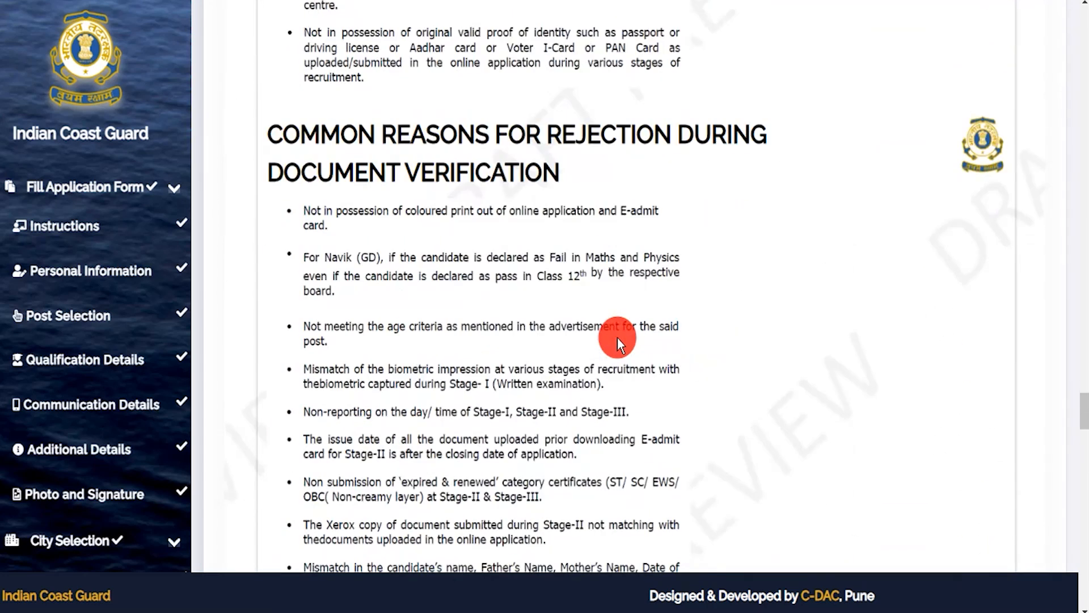
scroll(618, 337, "down", 10)
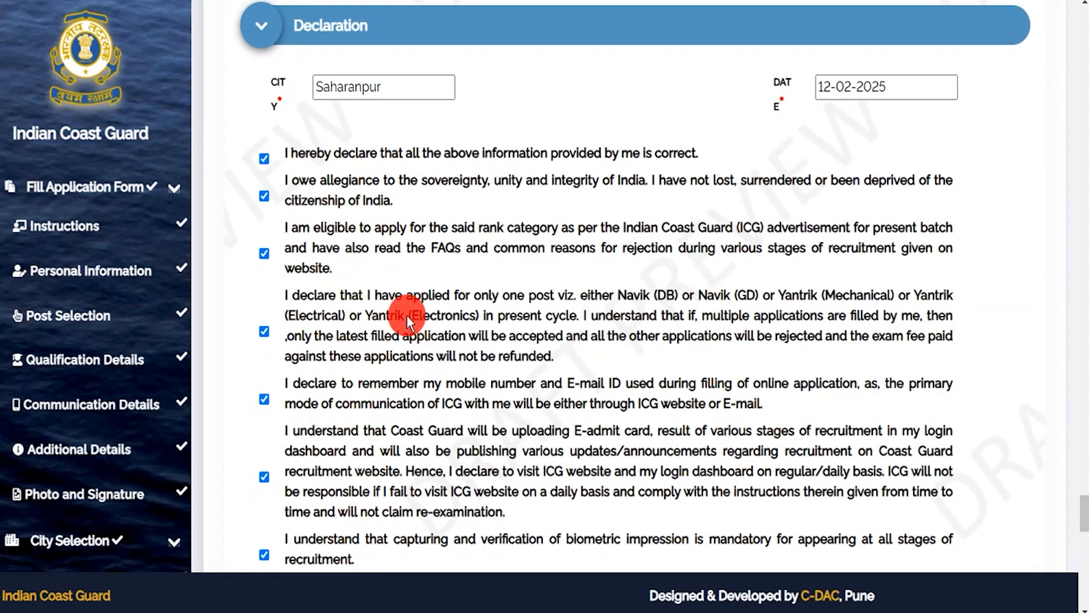
scroll(313, 144, "down", 2)
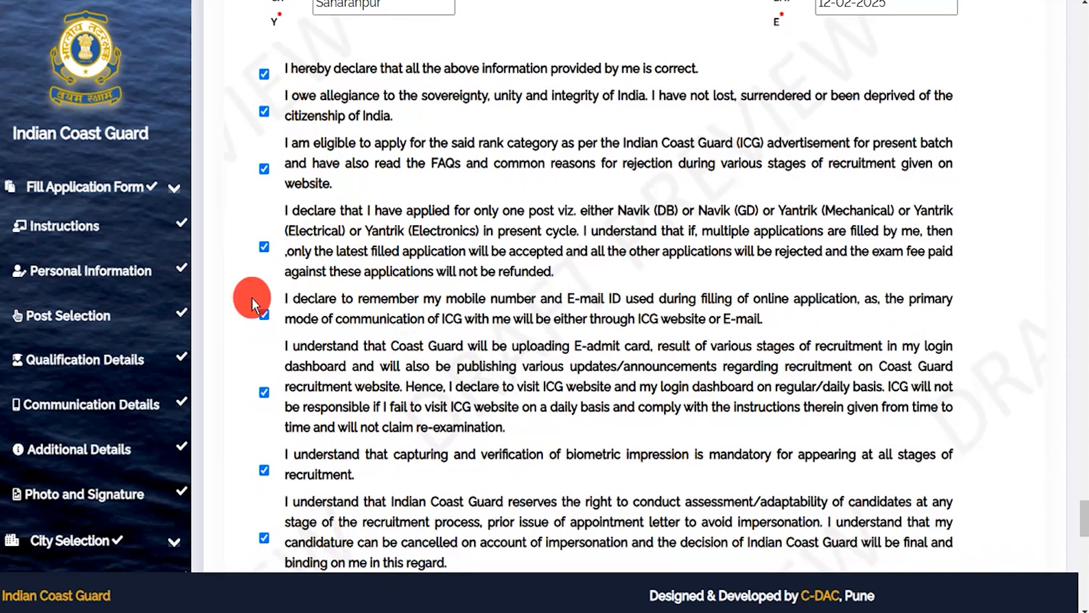
scroll(252, 297, "down", 15)
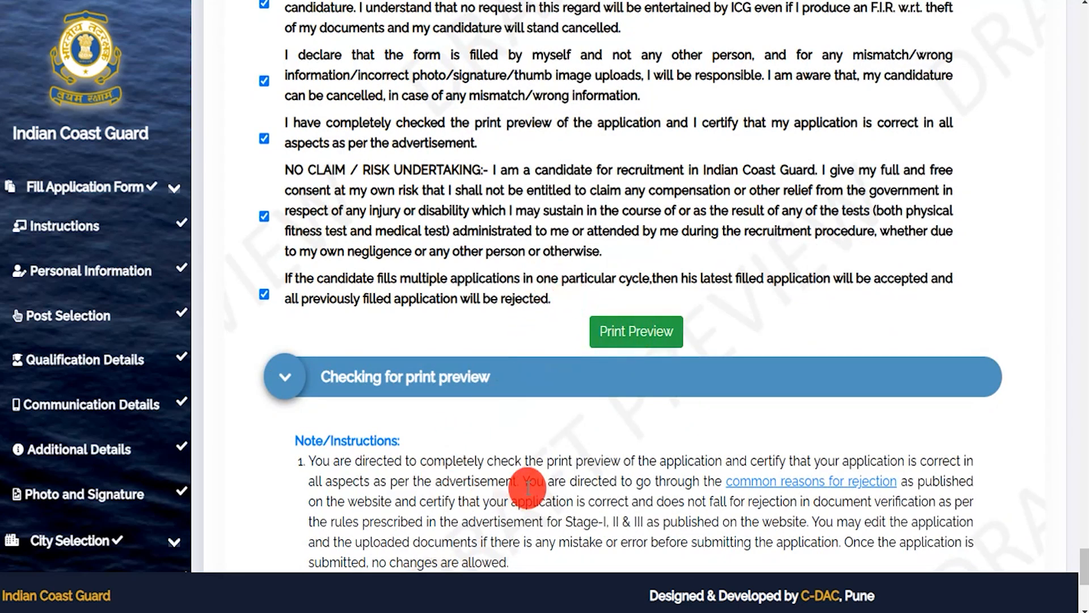
scroll(528, 486, "down", 4)
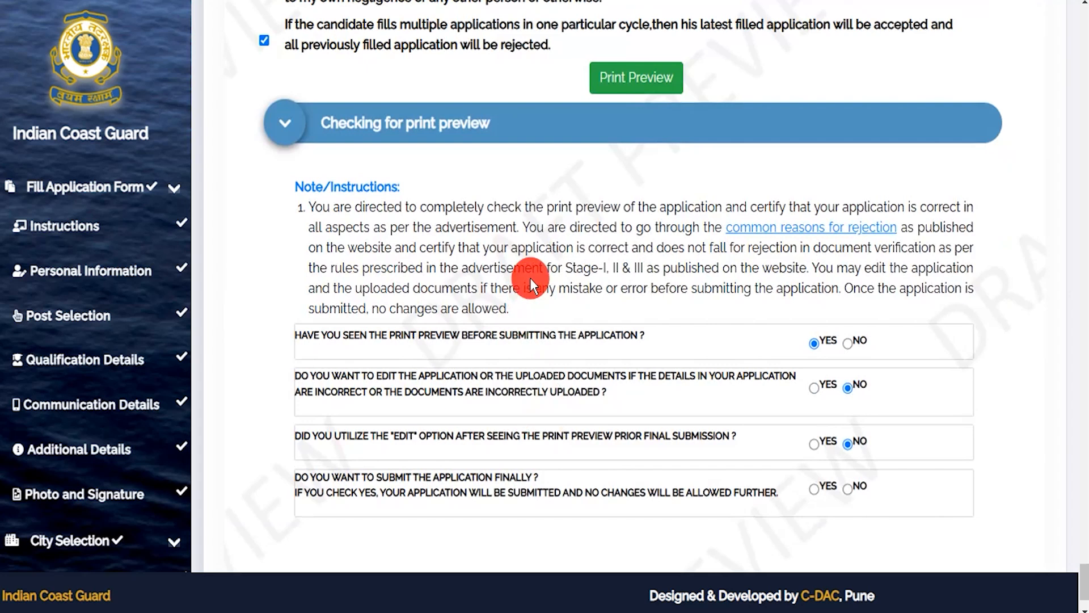
- Answer Yes to preview seen, No to editing, No to edit used, and Yes to final submission
left_click_drag(366, 208, 511, 272)
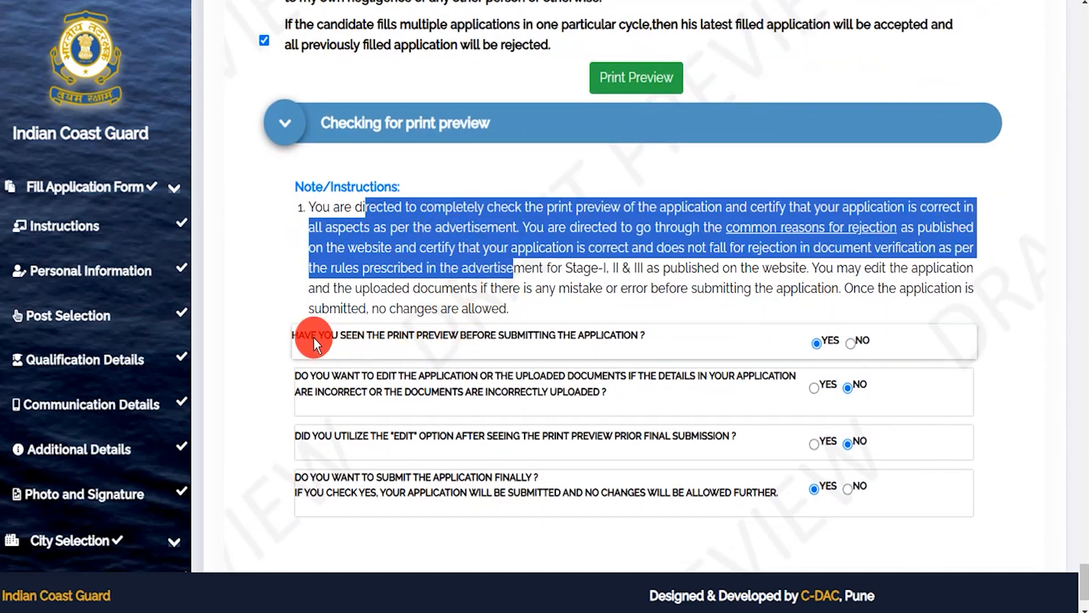
left_click_drag(313, 337, 336, 335)
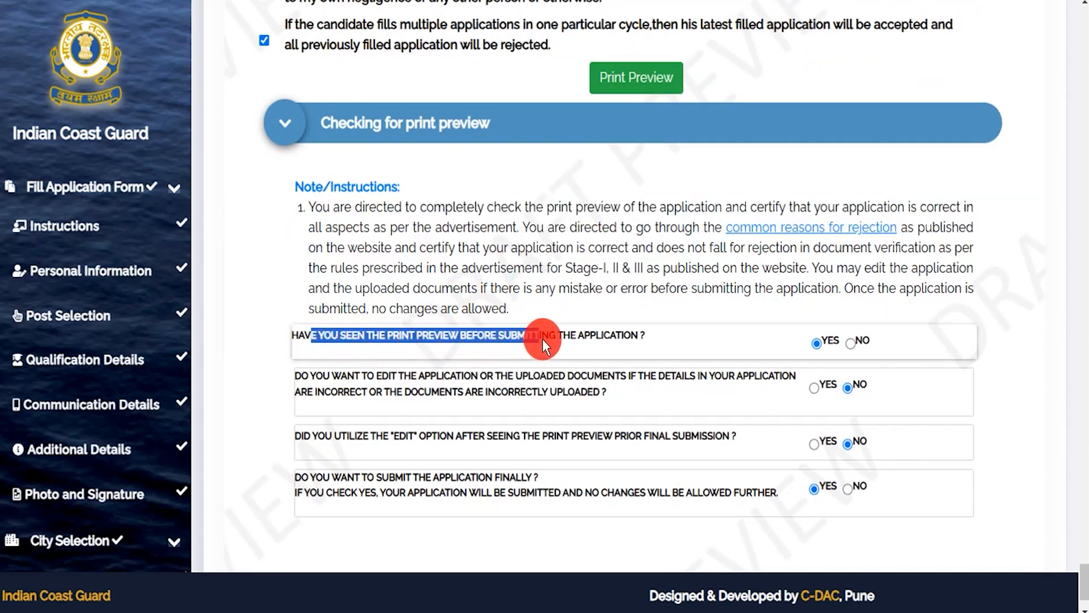
left_click(817, 344)
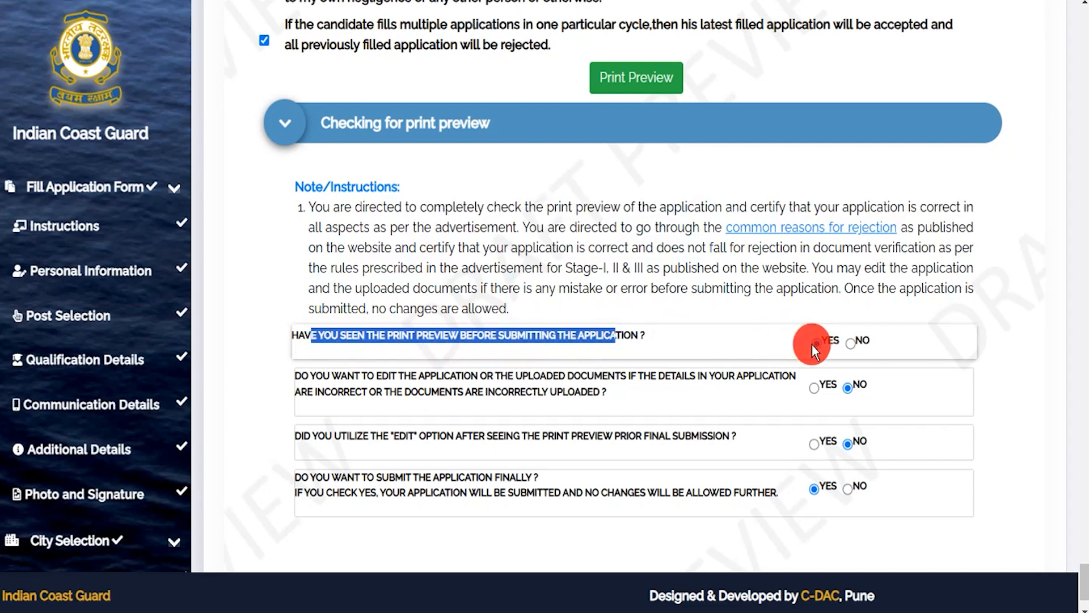
left_click(318, 373)
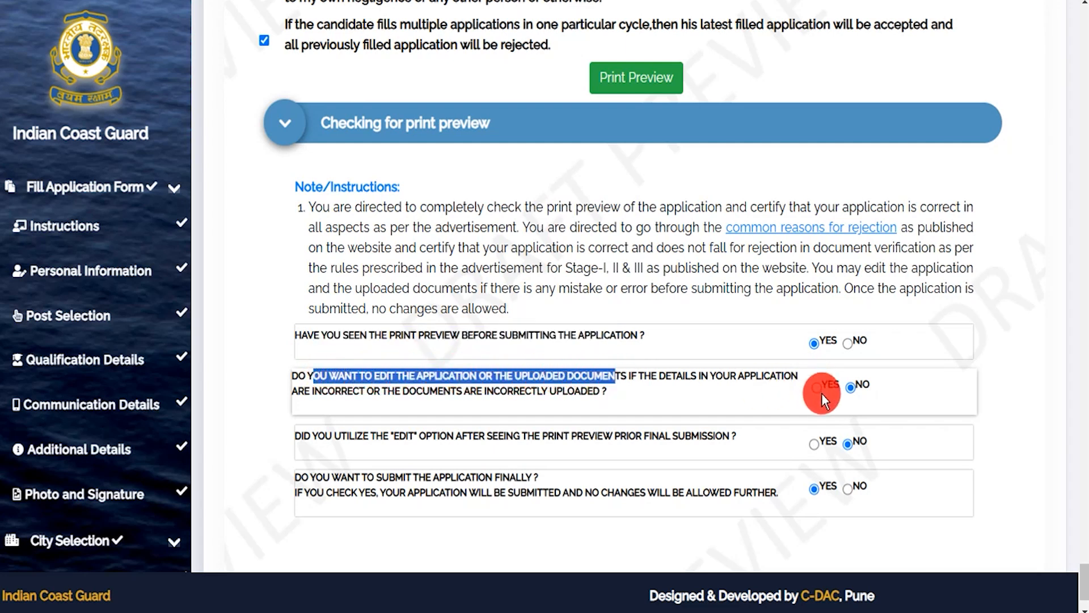
left_click(847, 387)
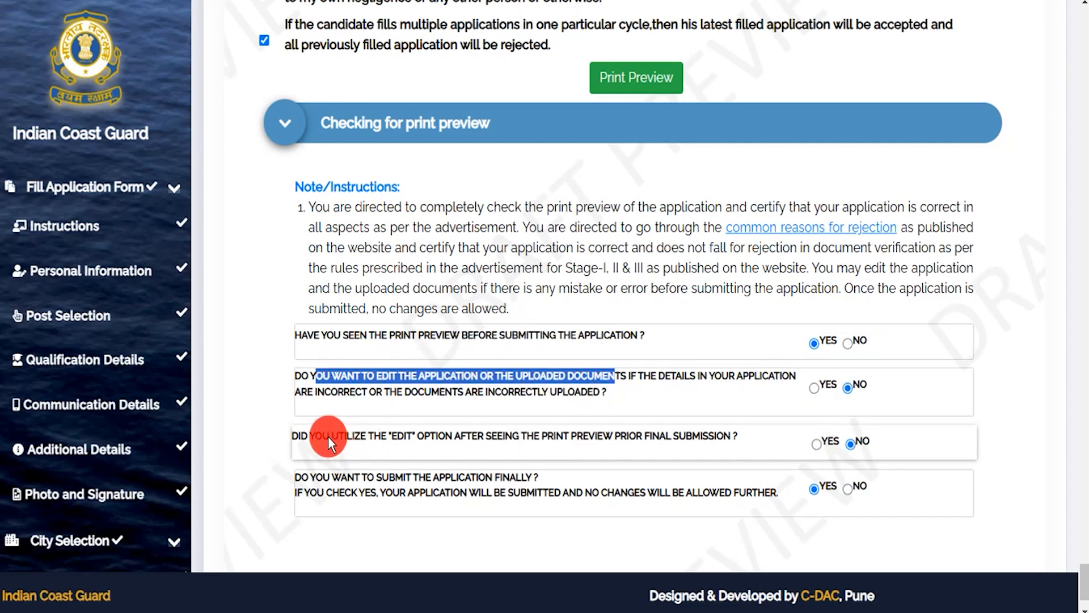
left_click_drag(325, 435, 519, 434)
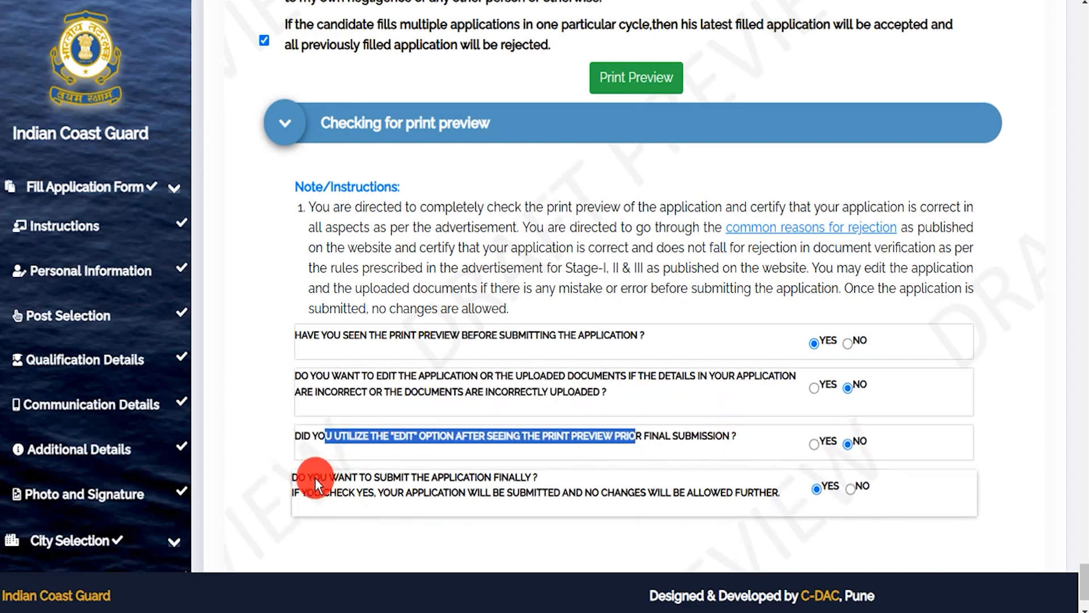
left_click_drag(311, 478, 469, 479)
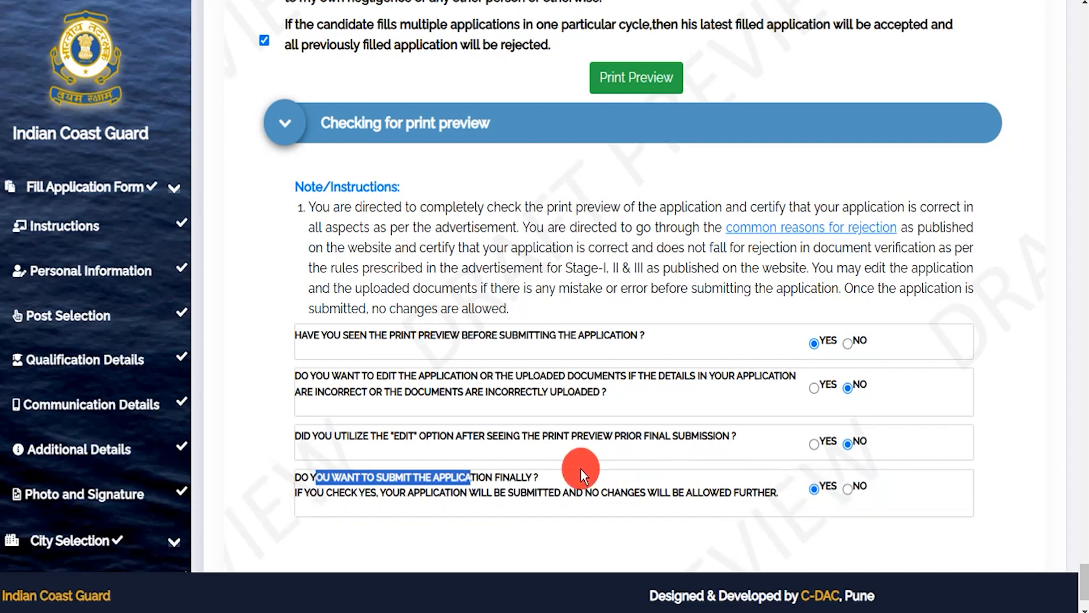
left_click(815, 488)
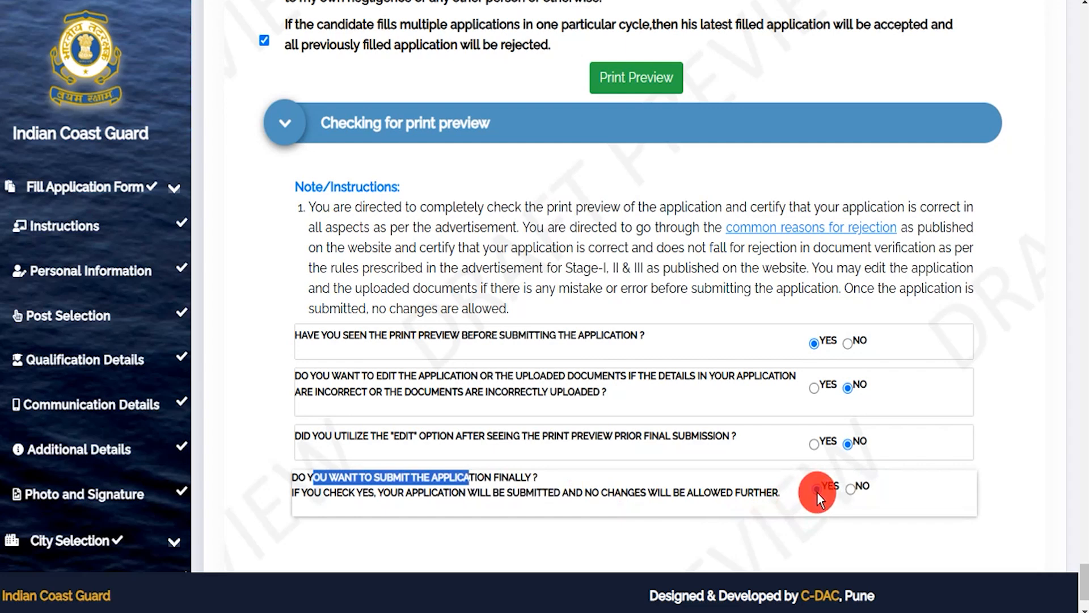
scroll(817, 492, "down", 2)
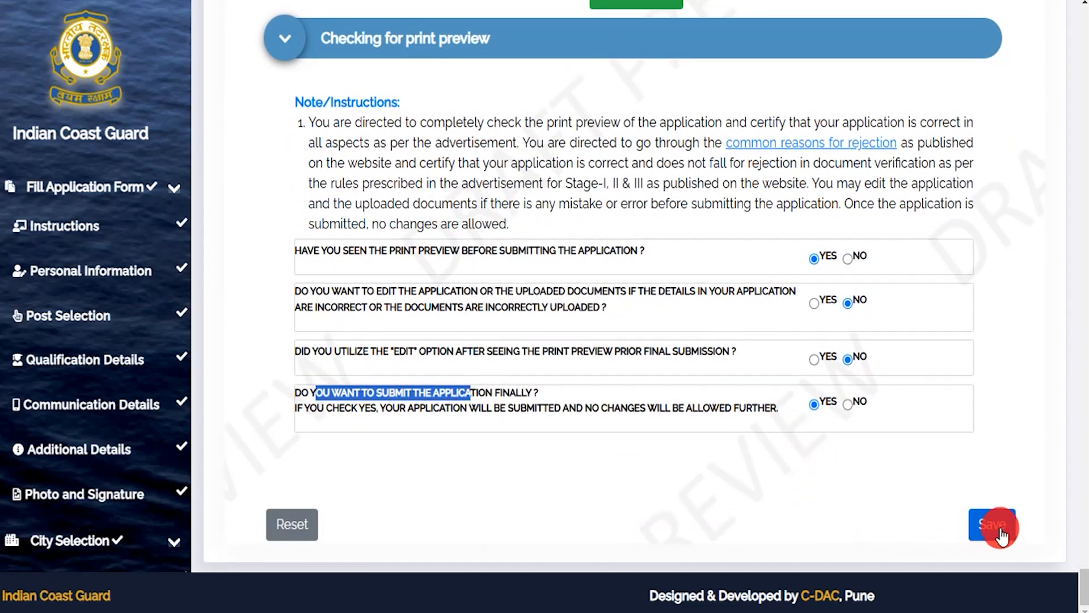
- Save the answers and confirm the application details in the final review
left_click(1001, 533)
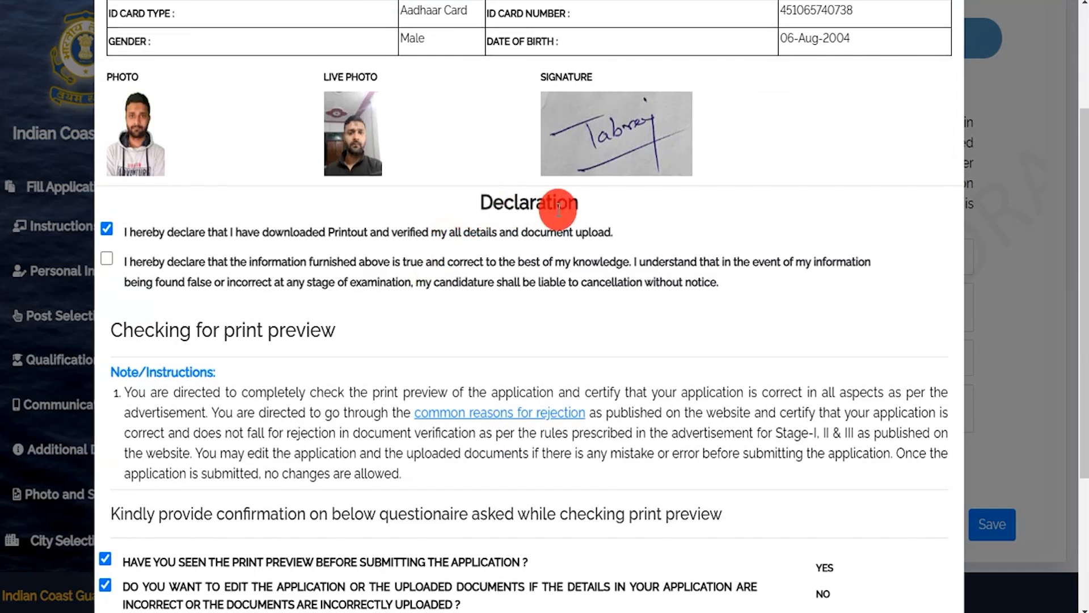
scroll(247, 373, "down", 3)
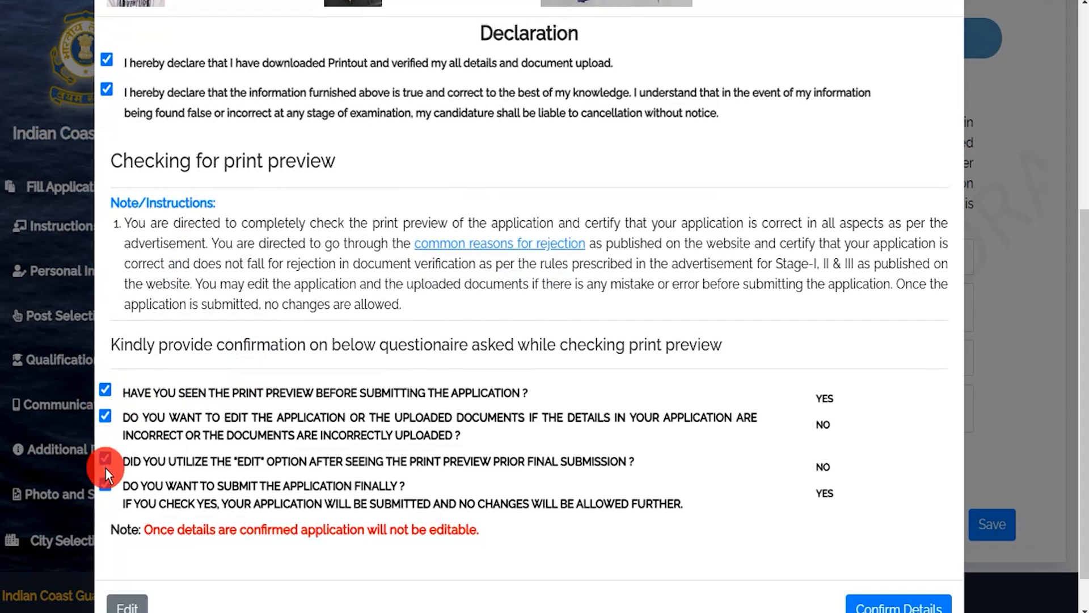
scroll(346, 450, "down", 1)
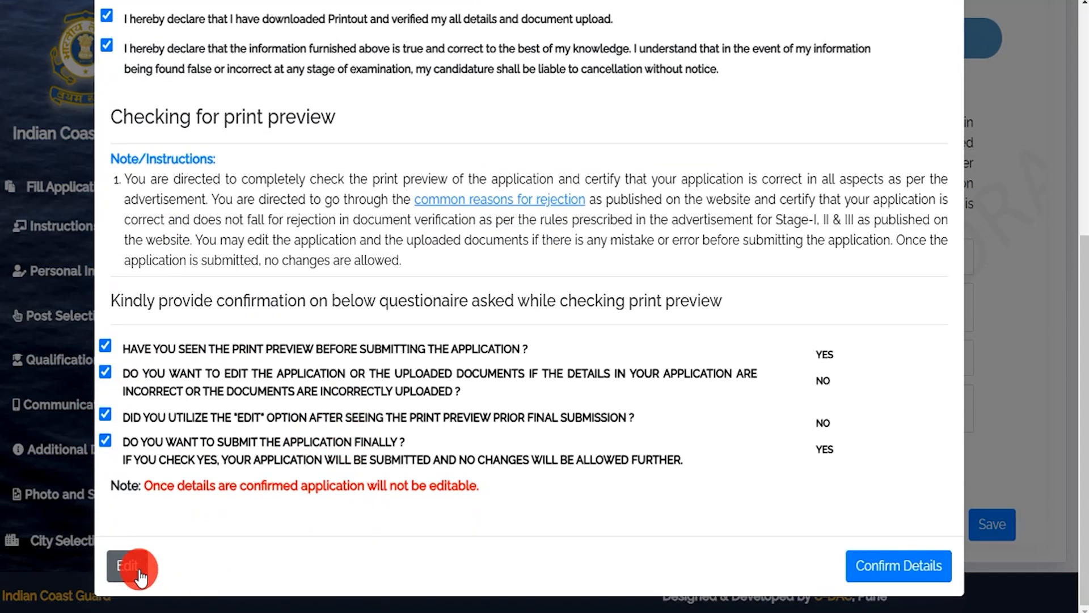
left_click(887, 570)
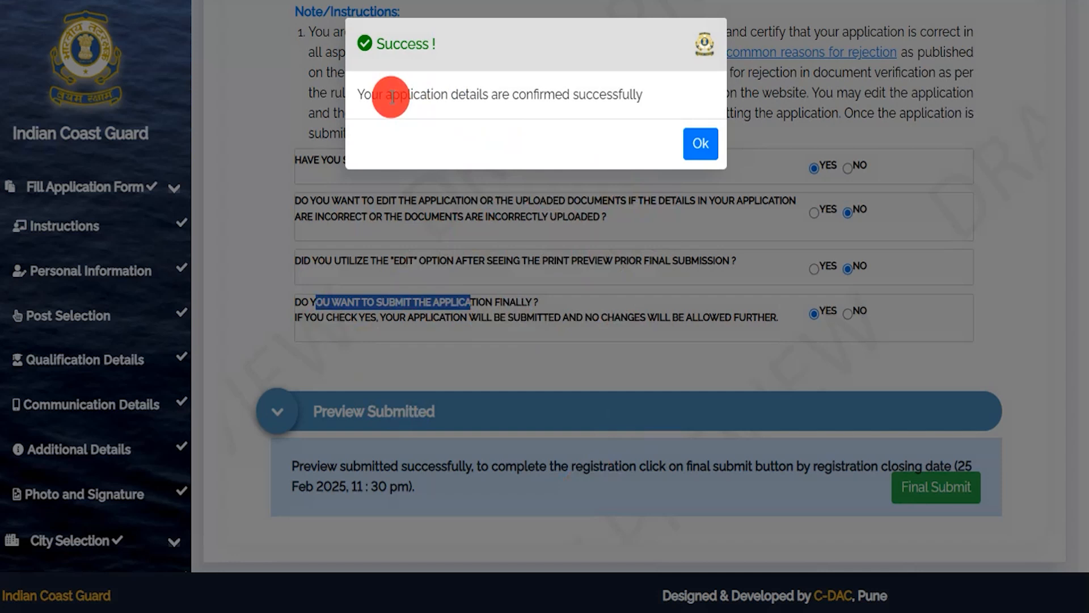
- Dismiss the success message and make the final submission of the application
left_click(701, 142)
left_click(911, 539)
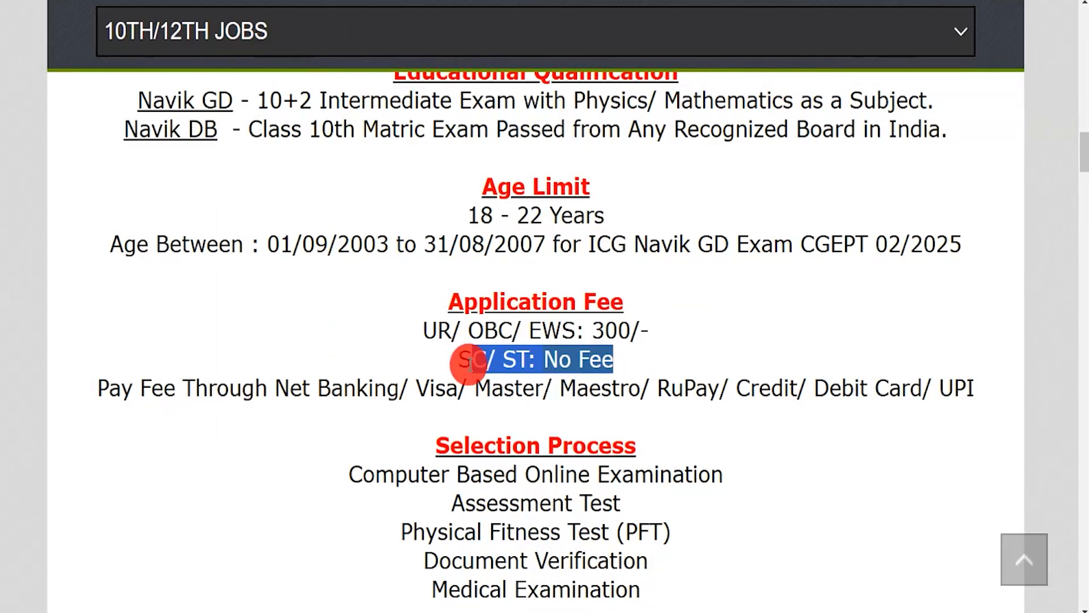
left_click(464, 359)
left_click_drag(459, 359, 613, 360)
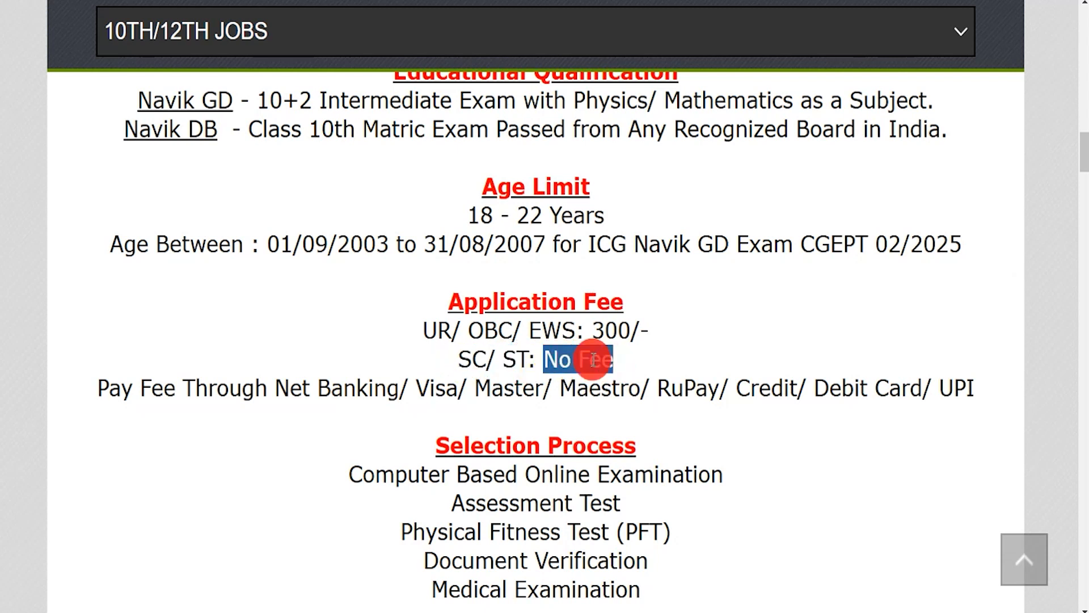
left_click(440, 331)
left_click_drag(426, 330, 651, 332)
left_click(597, 331)
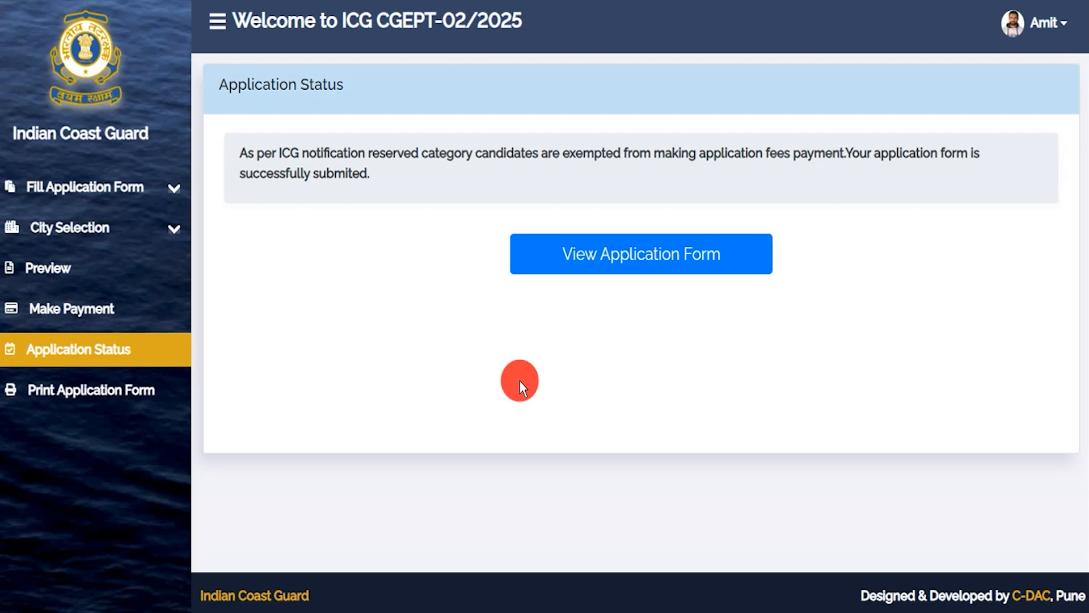
- Open the printable application form, return to Application Status, then reopen the form
left_click(610, 261)
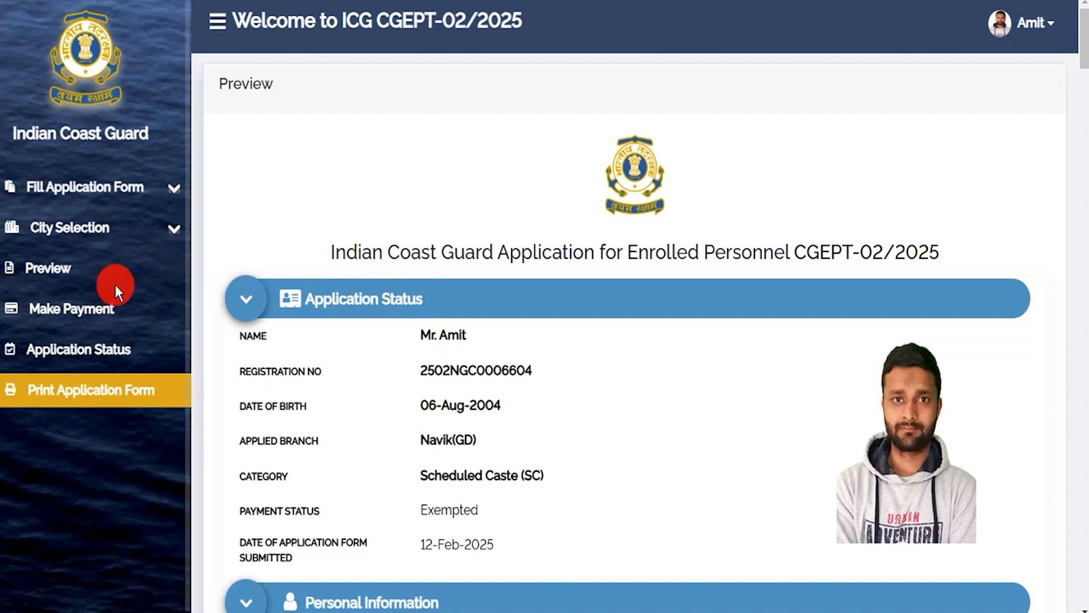
left_click(83, 357)
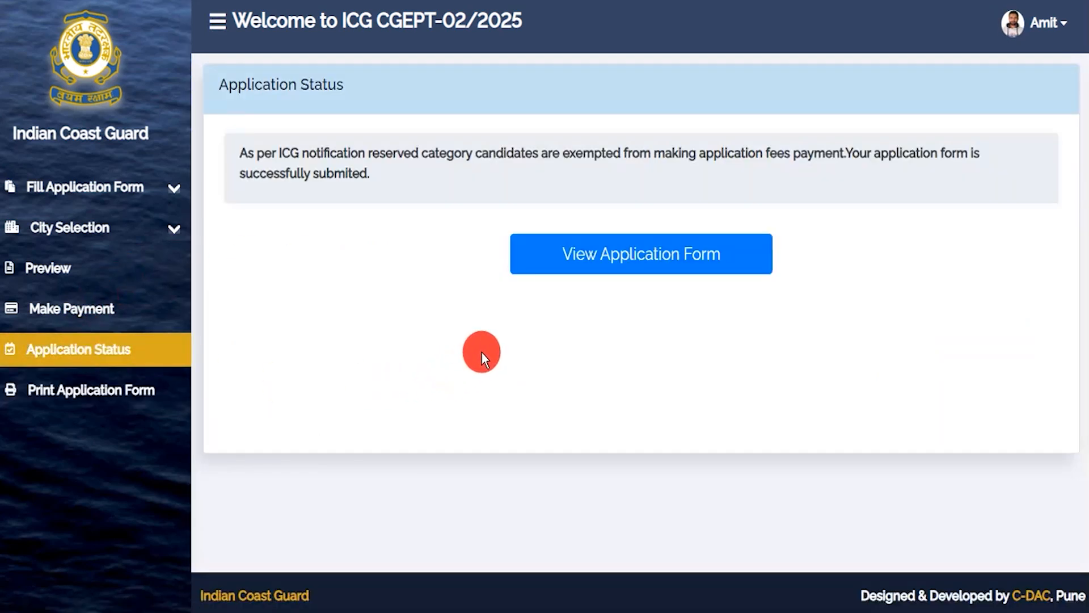
left_click(550, 275)
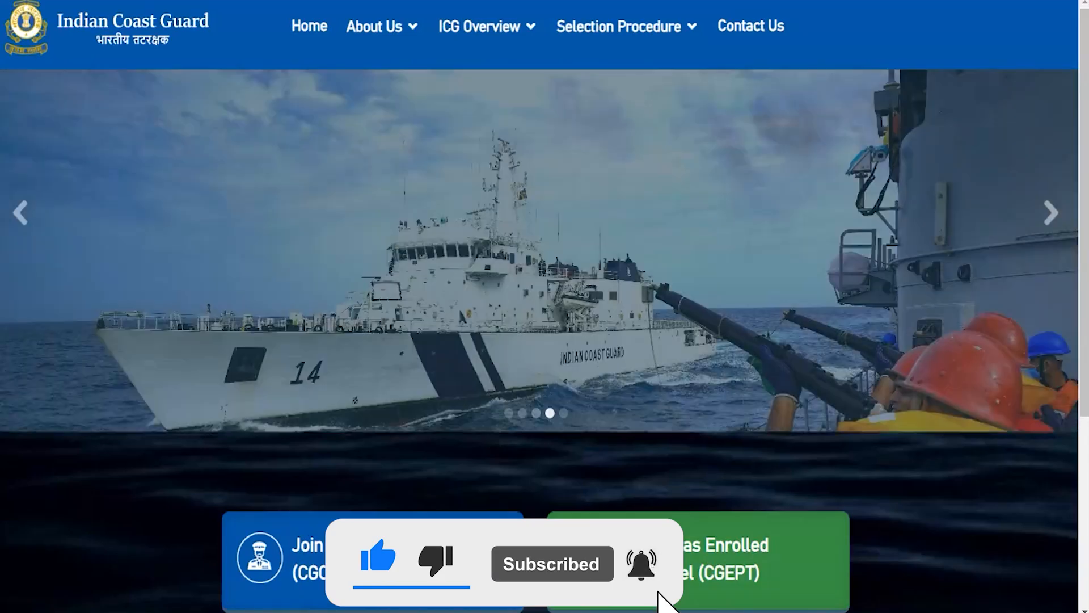
- Advance the home page banner slideshow to the next slide
left_click(1050, 213)
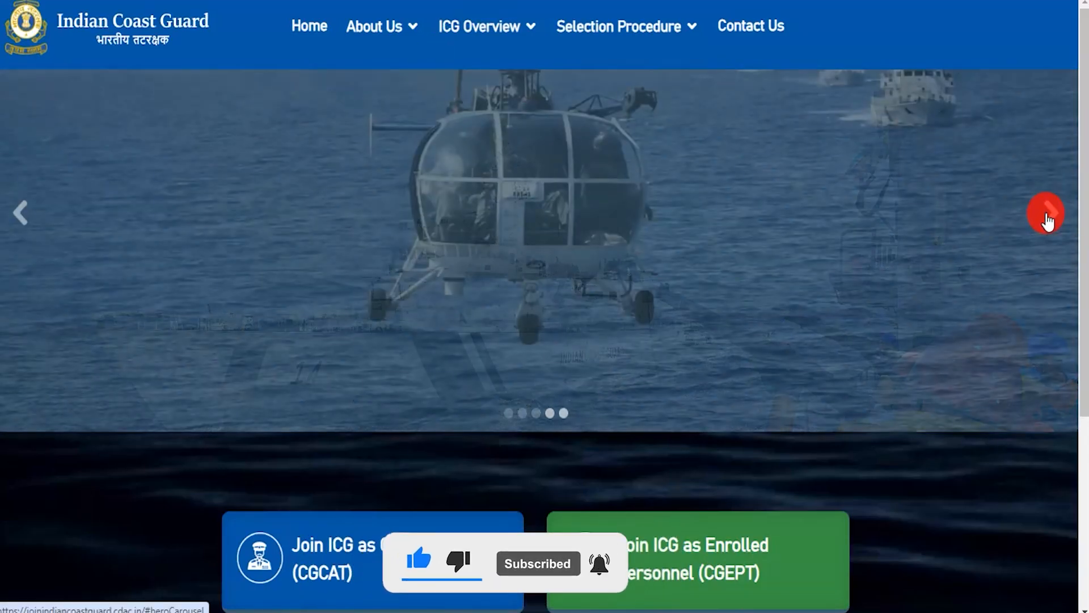